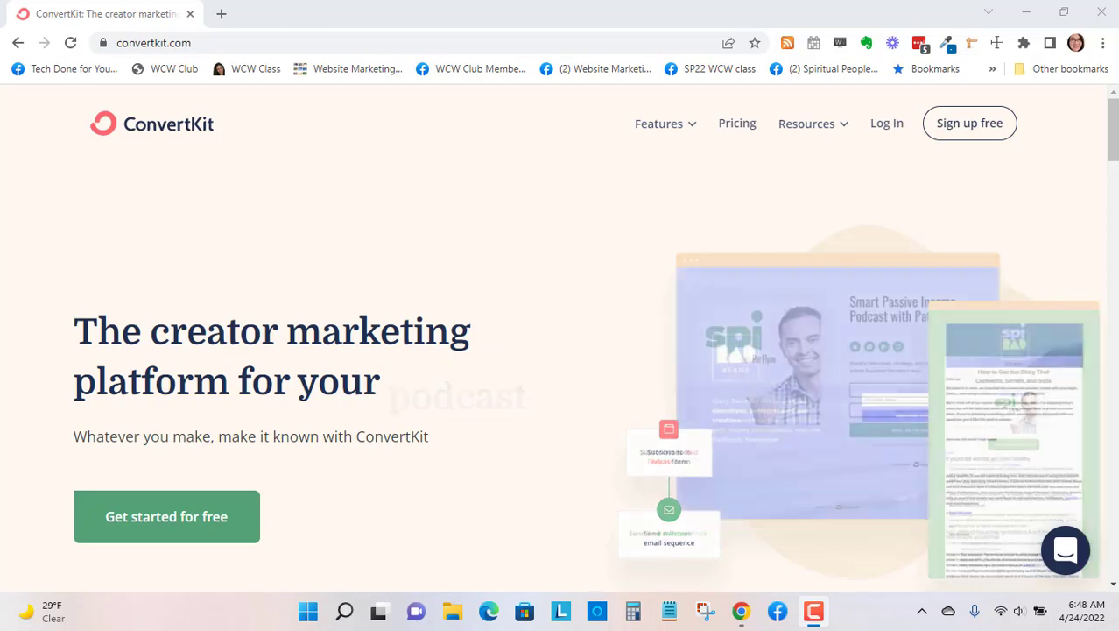
# - Go to the ConvertKit website through the address techdoneforyou.com/convertkit
pyautogui.click(232, 42)
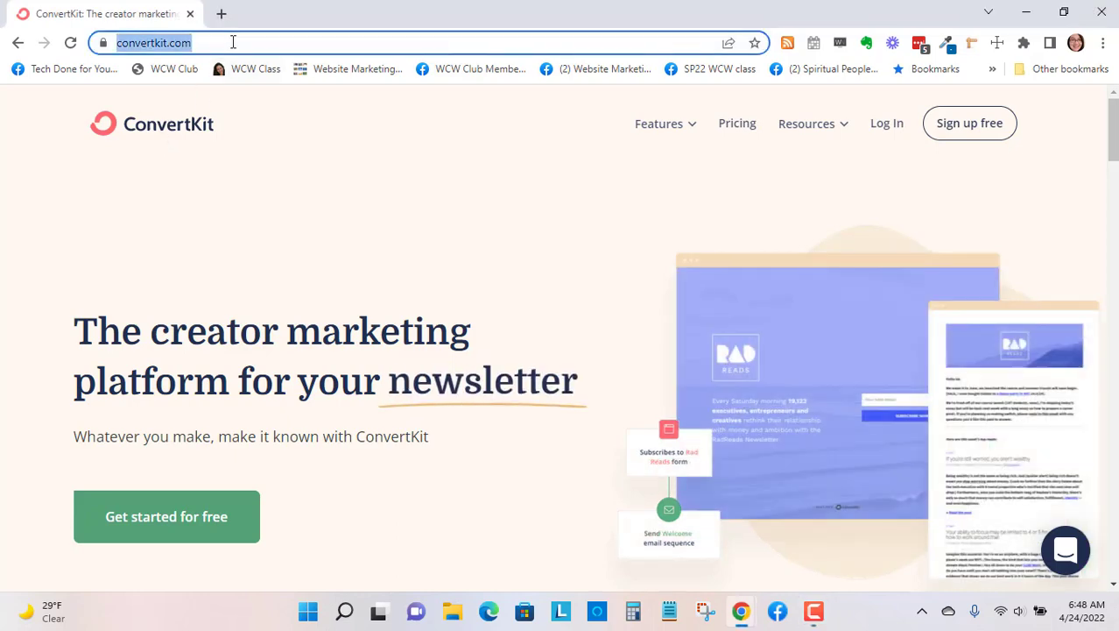
pyautogui.write('techd')
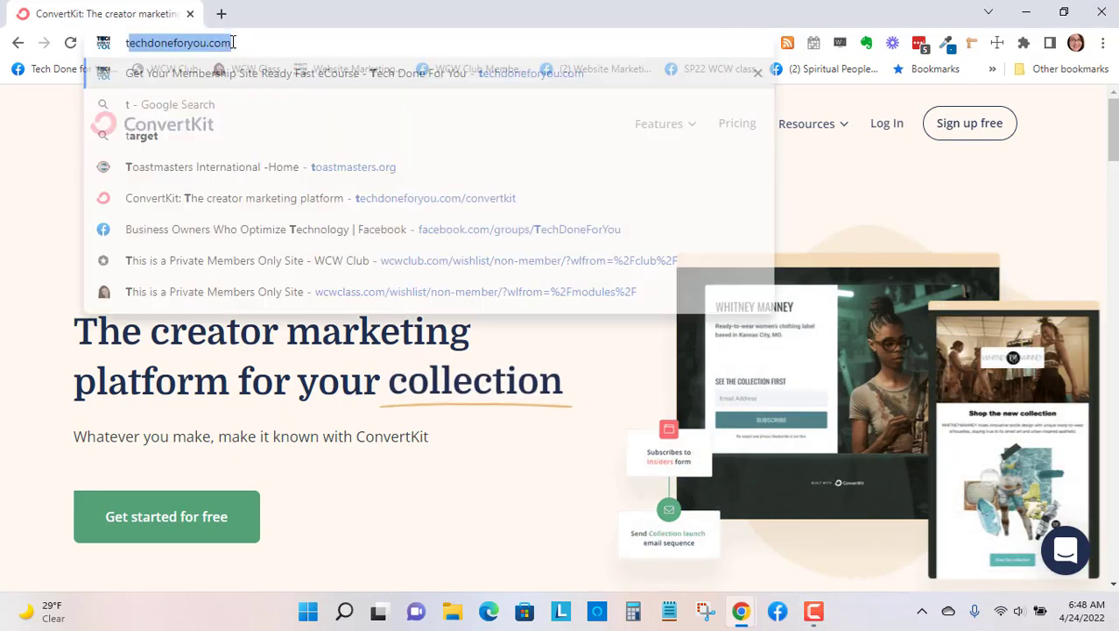
pyautogui.press('Right')
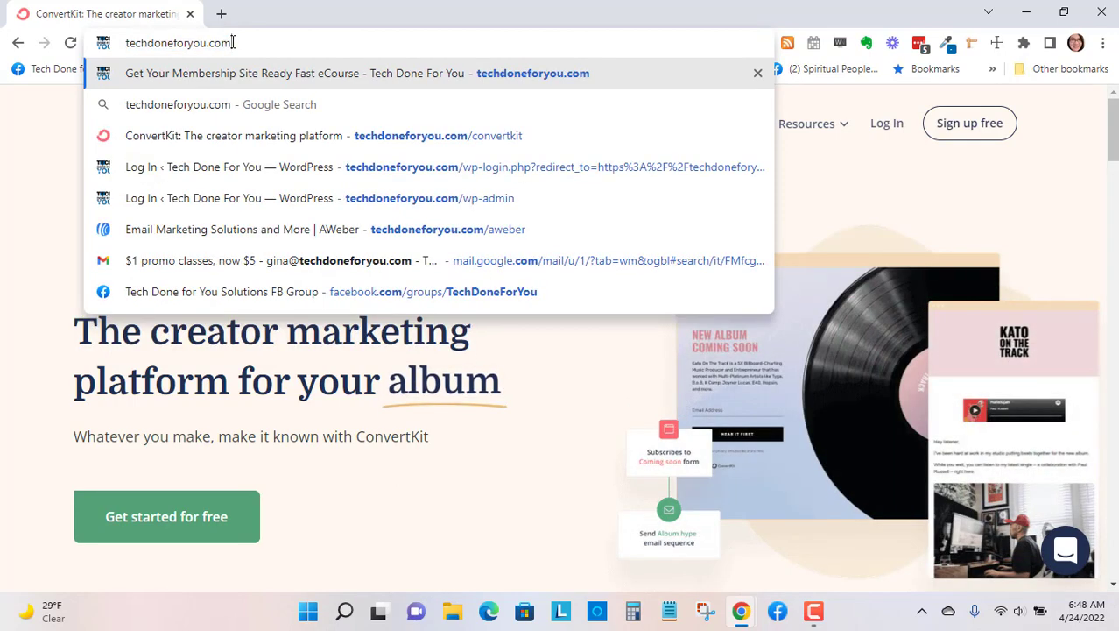
pyautogui.write('/conver')
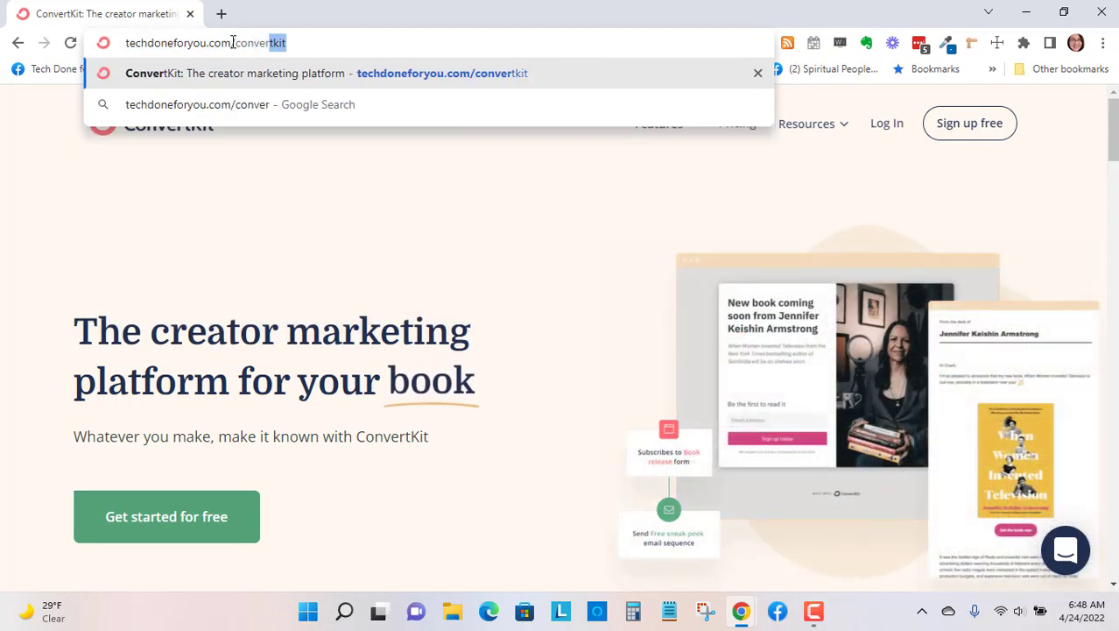
pyautogui.write('tkit')
pyautogui.press('Return')
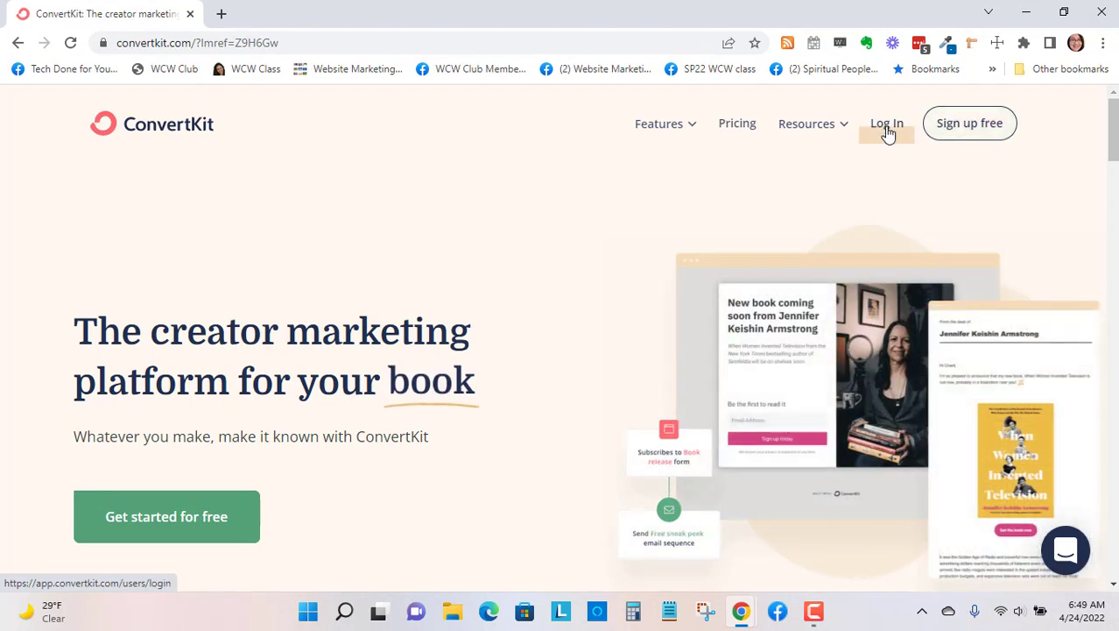
# - Log in to the ConvertKit account with the already filled-in credentials
pyautogui.click(887, 127)
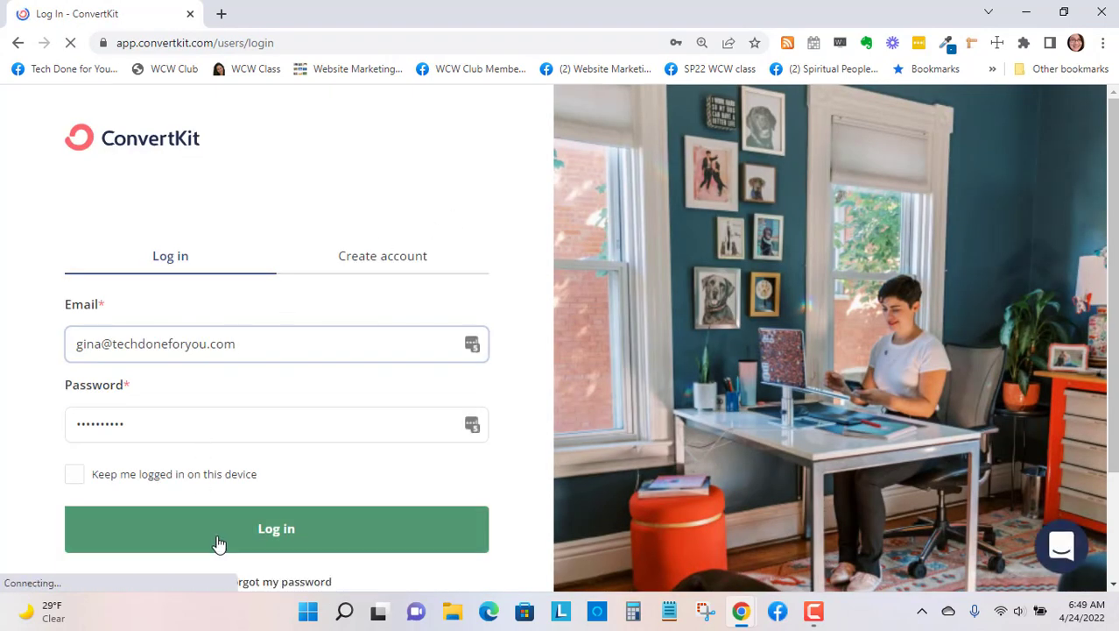
pyautogui.click(218, 542)
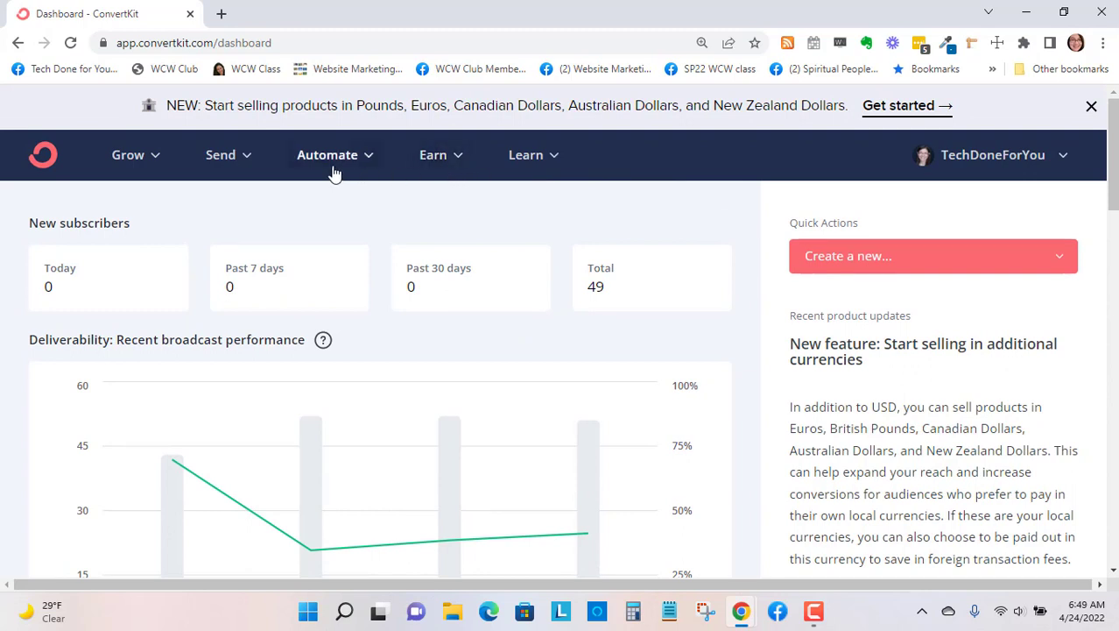
# - Open the Subscribers page and review the net new subscribers chart and the lifetime totals
pyautogui.click(152, 160)
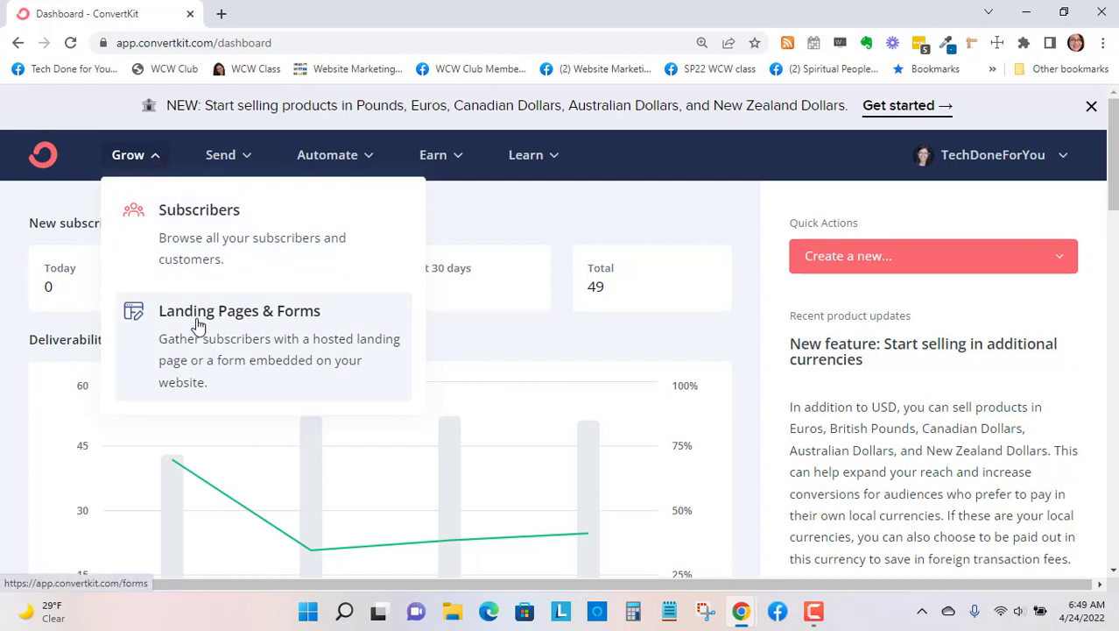
pyautogui.click(203, 216)
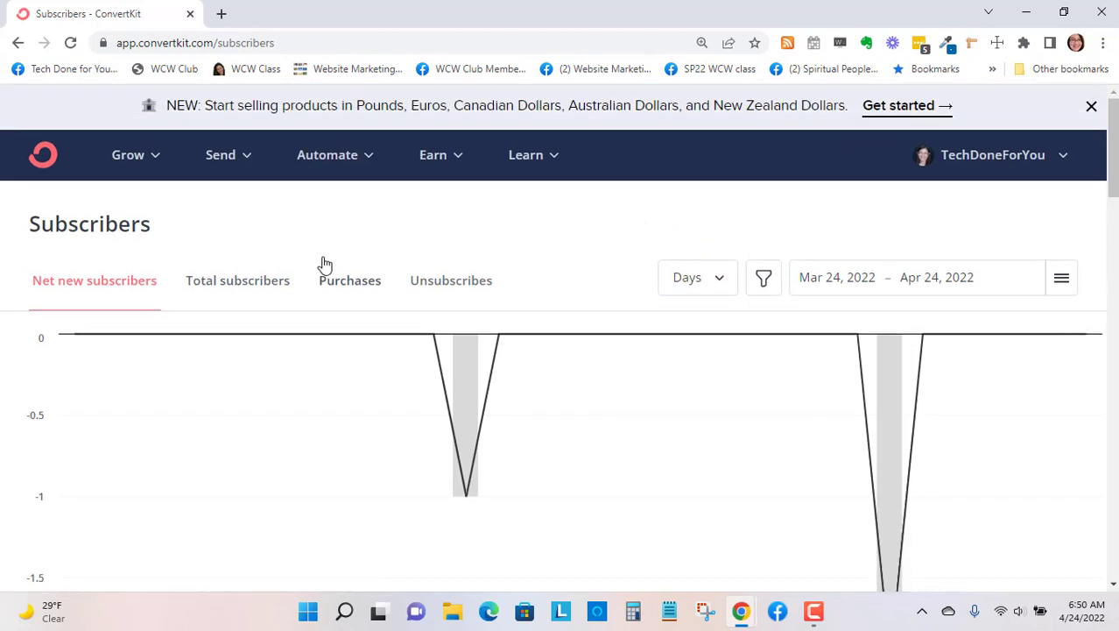
pyautogui.scroll(-5, 333, 267)
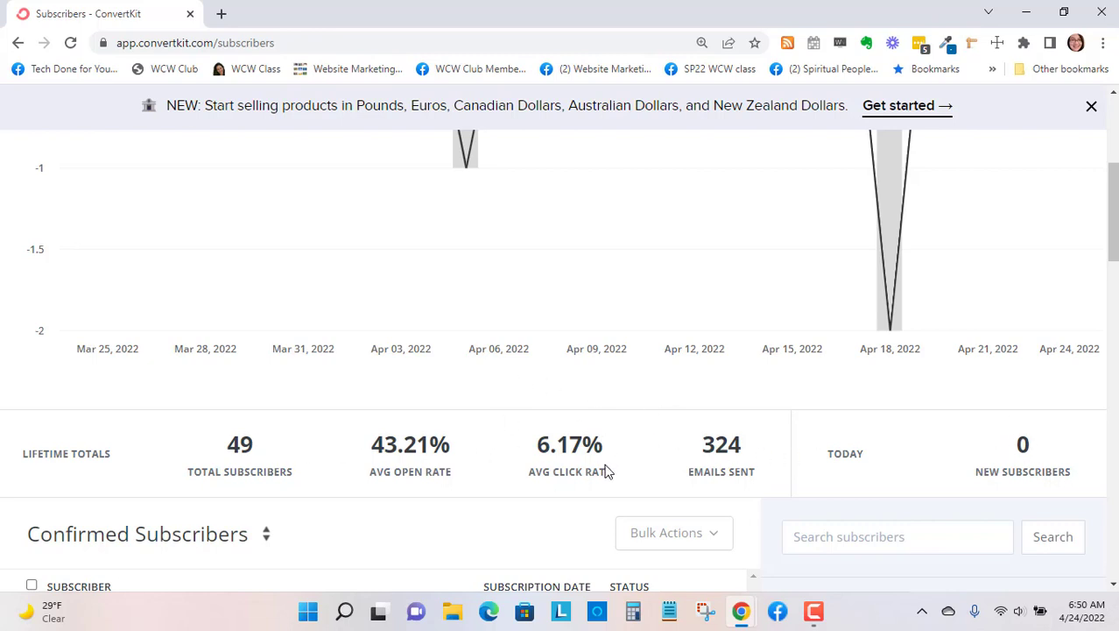
pyautogui.scroll(4, 973, 429)
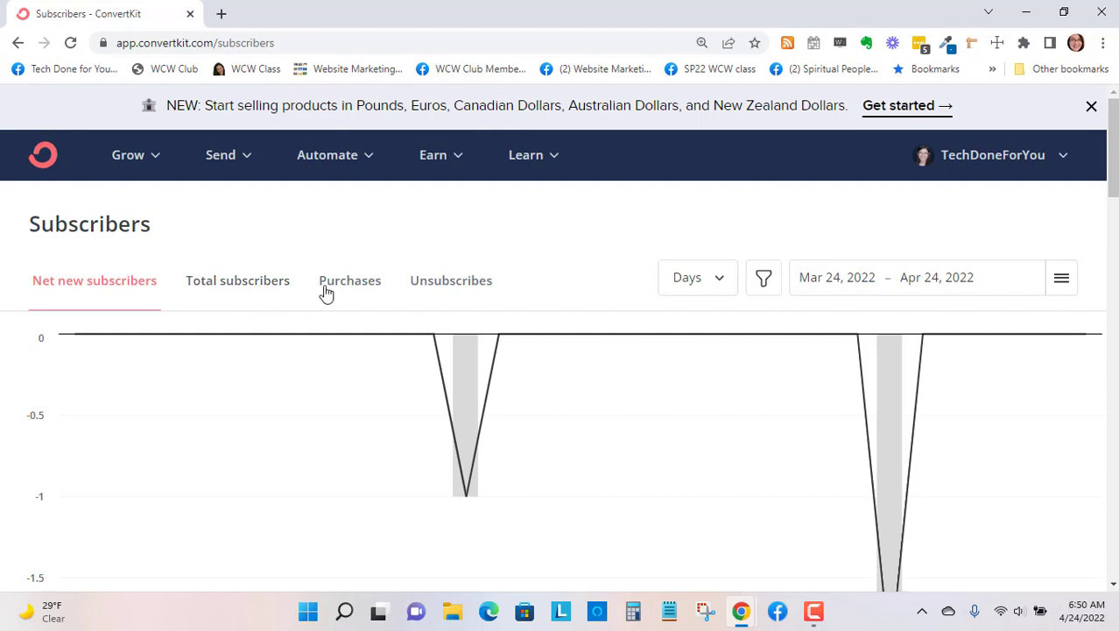
# - Show the Unsubscribes report for the subscribers and examine its response reasons and lifetime totals
pyautogui.click(447, 289)
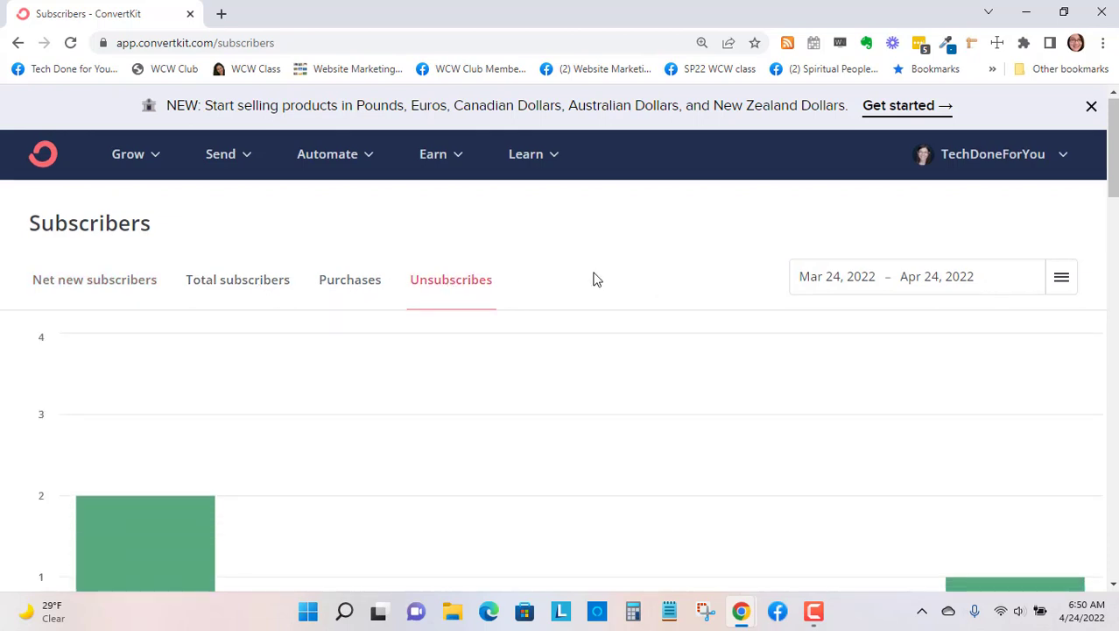
pyautogui.scroll(-4, 588, 279)
pyautogui.scroll(-1, 593, 278)
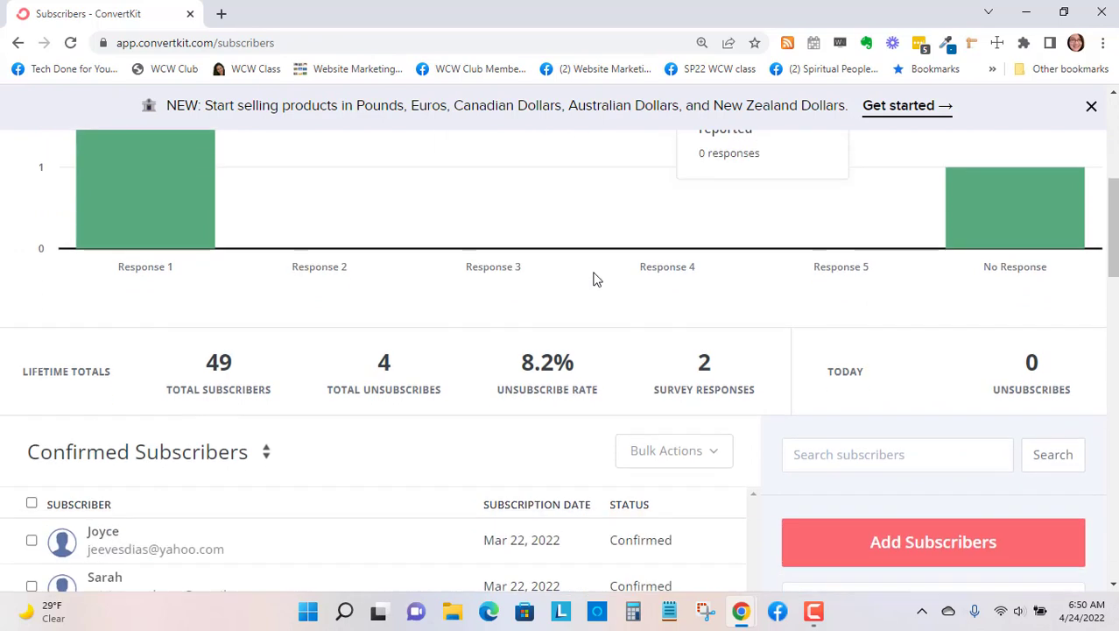
pyautogui.scroll(1, 593, 279)
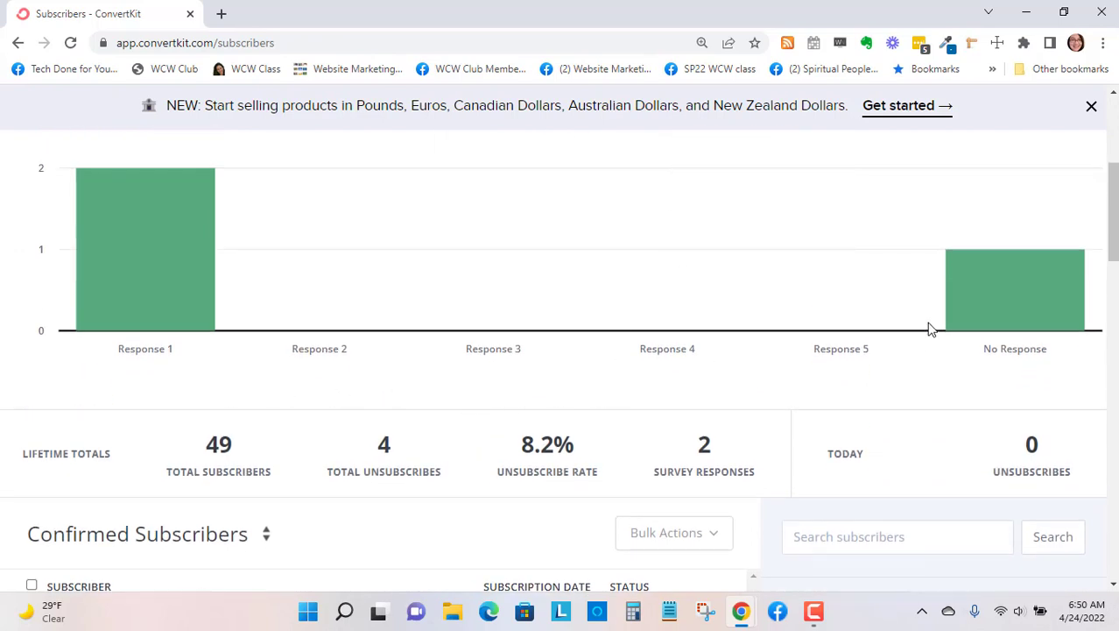
pyautogui.moveTo(911, 331)
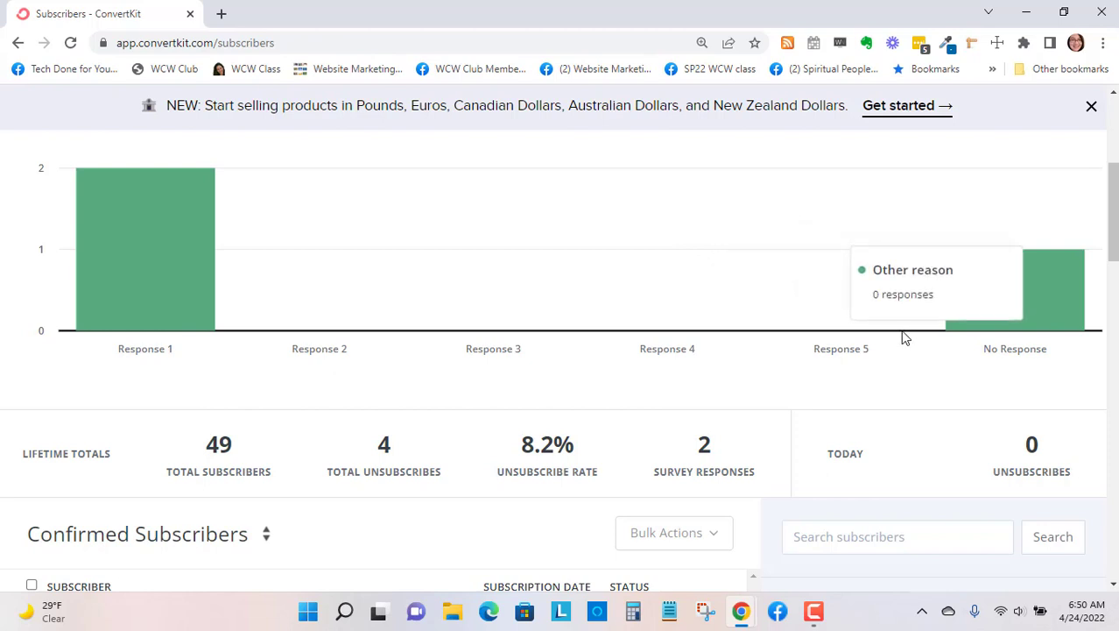
pyautogui.scroll(3, 960, 307)
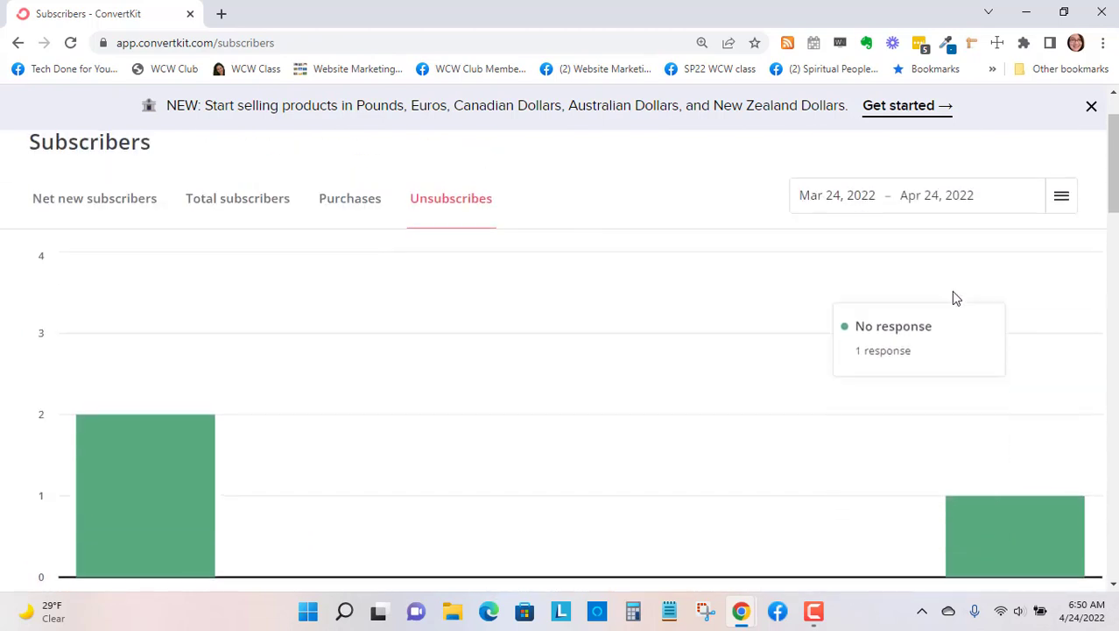
pyautogui.scroll(1, 946, 294)
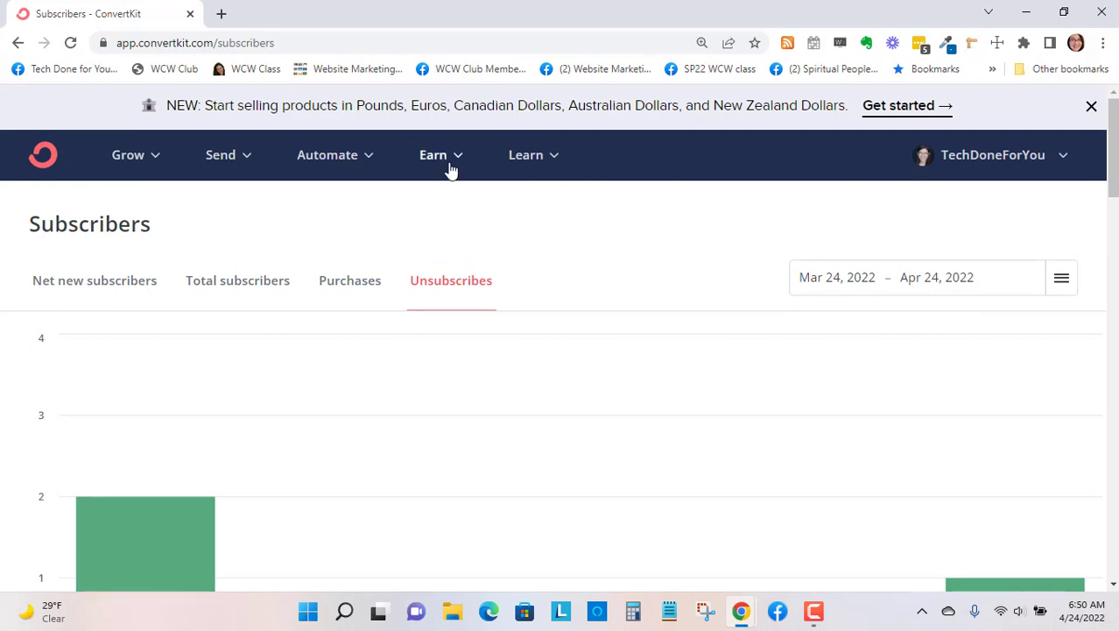
# - Open the Landing Pages & Forms area and review the signup chart and the existing pages and forms
pyautogui.click(147, 165)
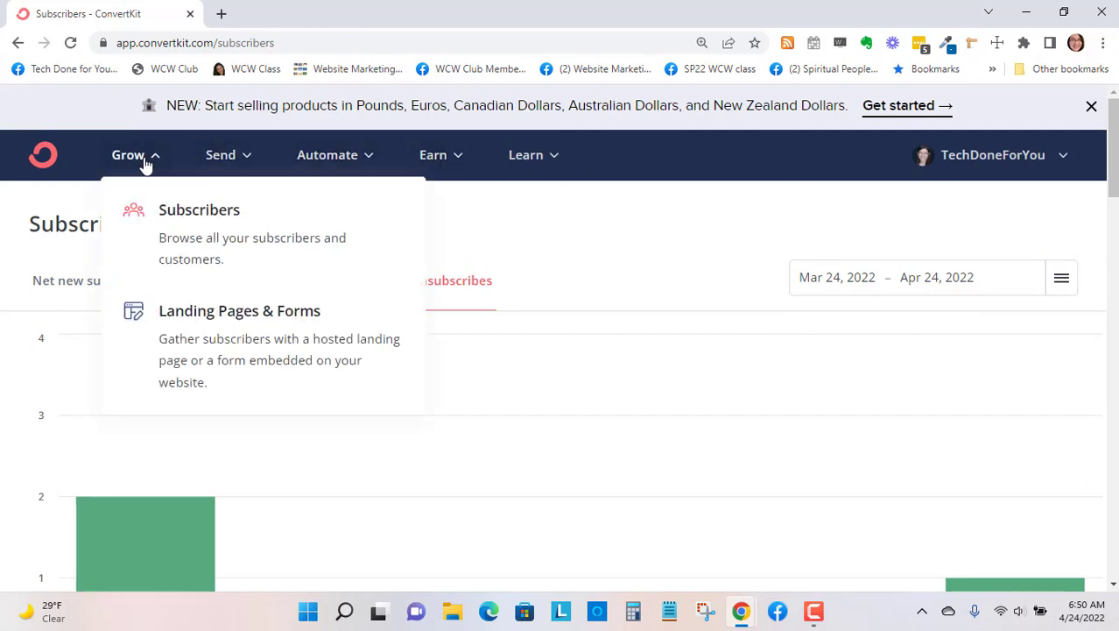
pyautogui.click(242, 322)
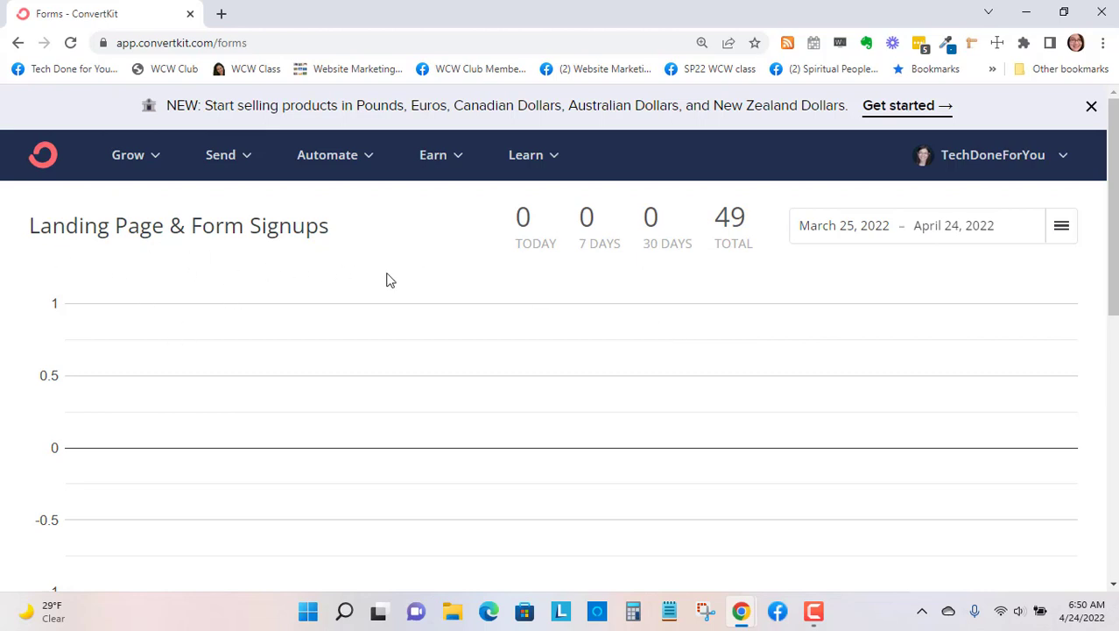
pyautogui.scroll(-4, 708, 403)
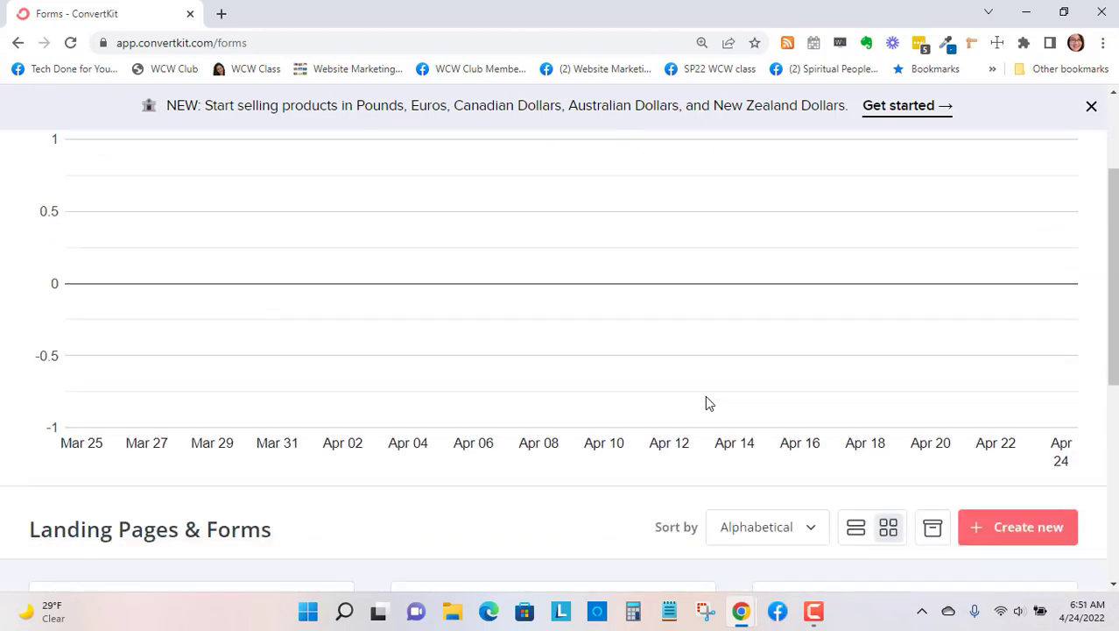
pyautogui.scroll(-1, 708, 403)
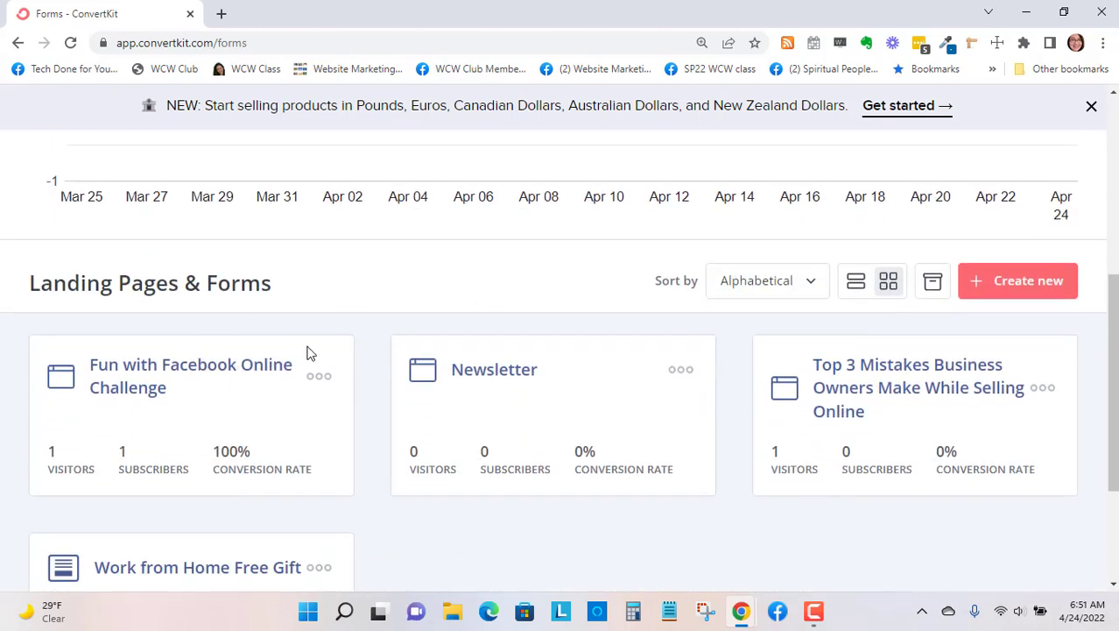
pyautogui.scroll(-3, 654, 399)
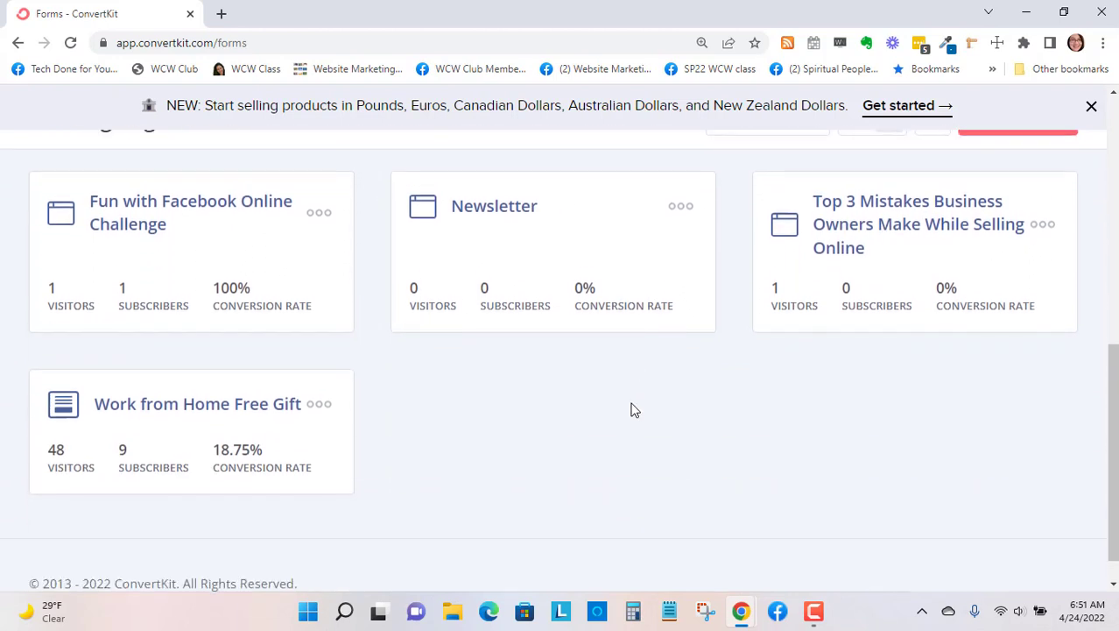
# - Start creating a new item for gathering subscribers and choose Landing Page as its type
pyautogui.scroll(6, 634, 410)
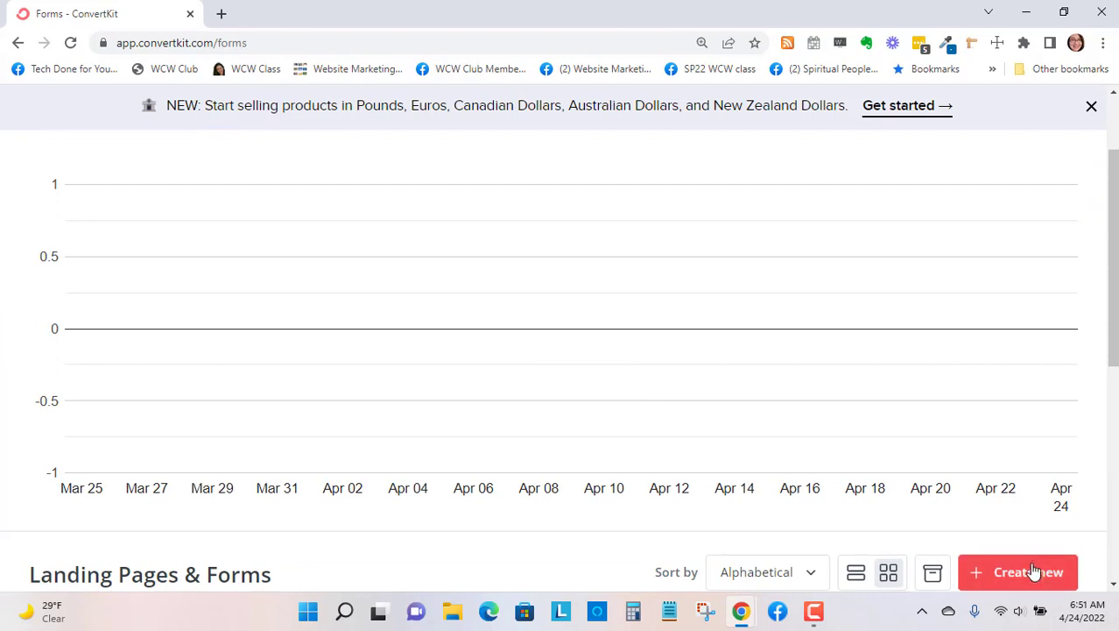
pyautogui.click(1039, 581)
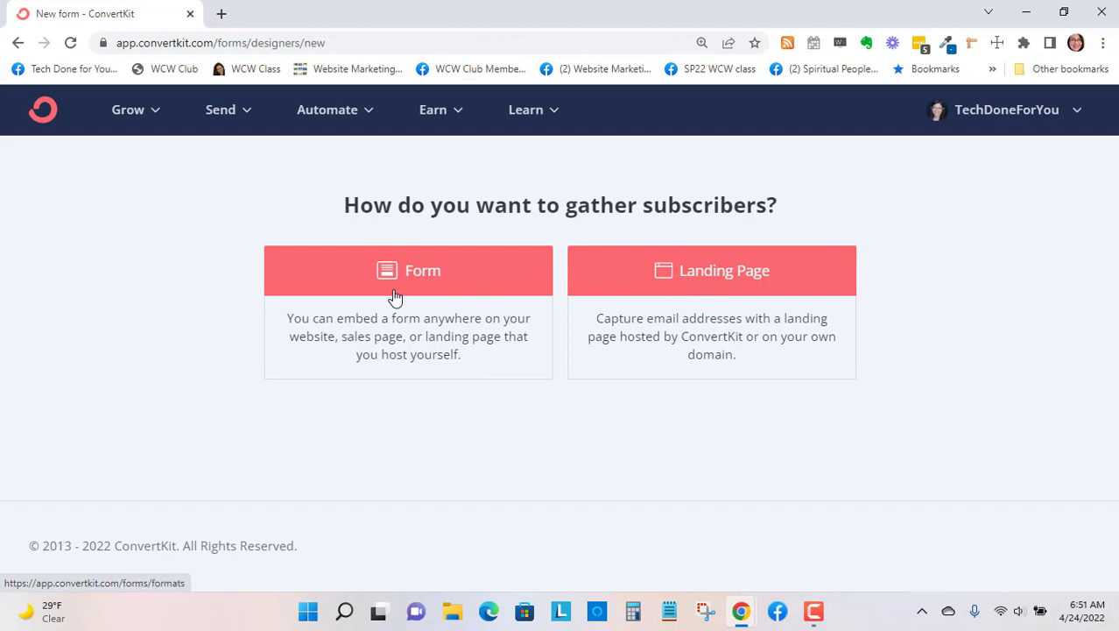
pyautogui.click(725, 282)
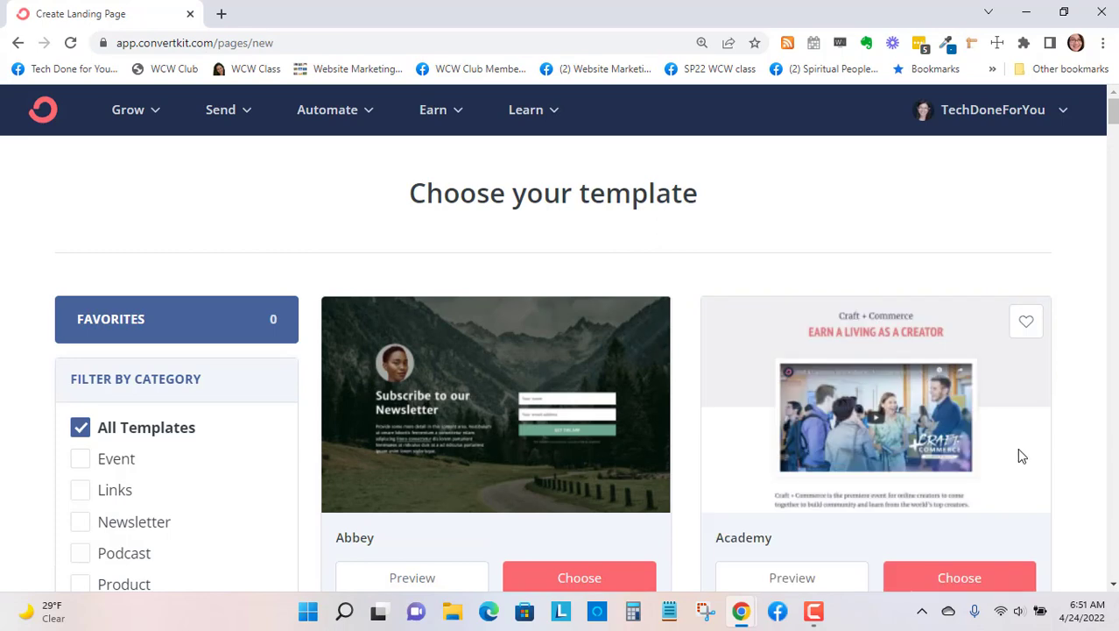
# - Browse the landing page template gallery with all categories shown and examine the available designs
pyautogui.scroll(-2, 766, 295)
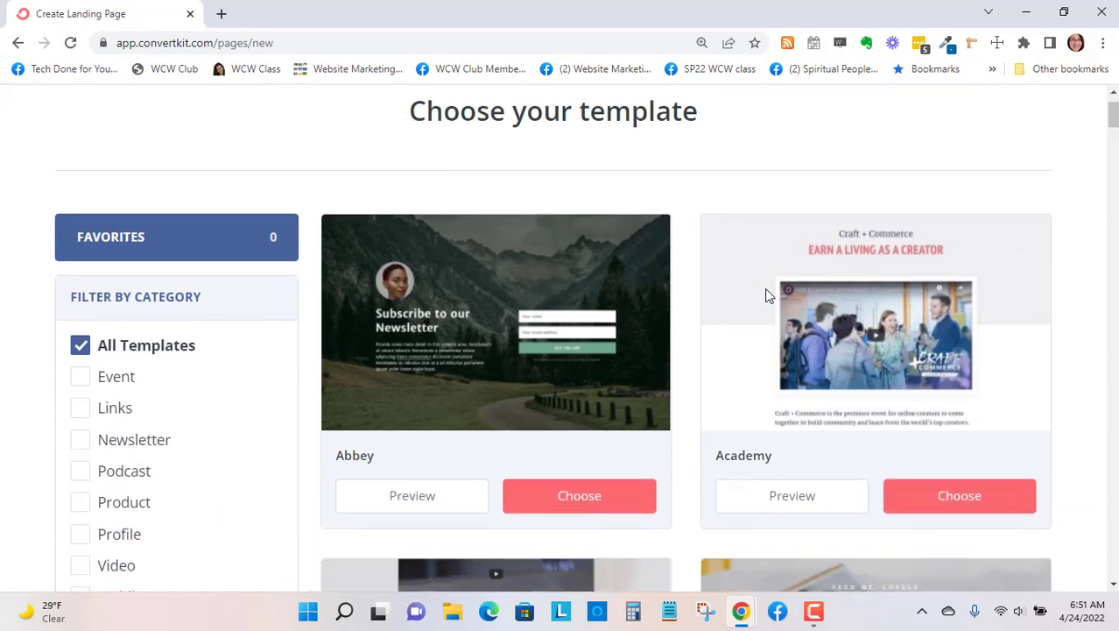
pyautogui.scroll(-3, 872, 230)
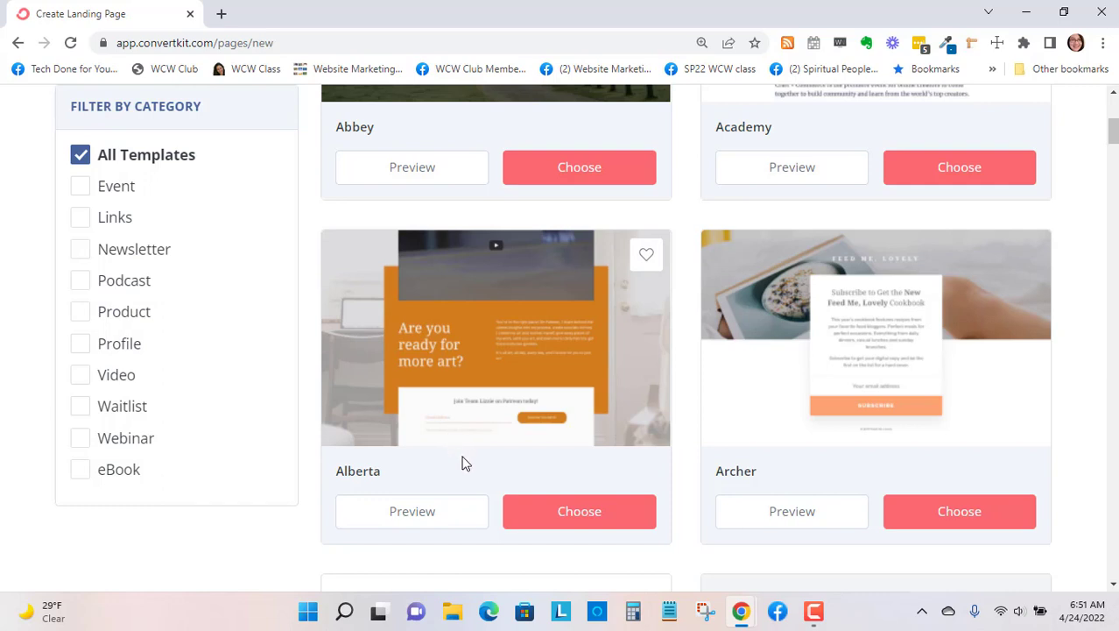
pyautogui.scroll(-1, 460, 450)
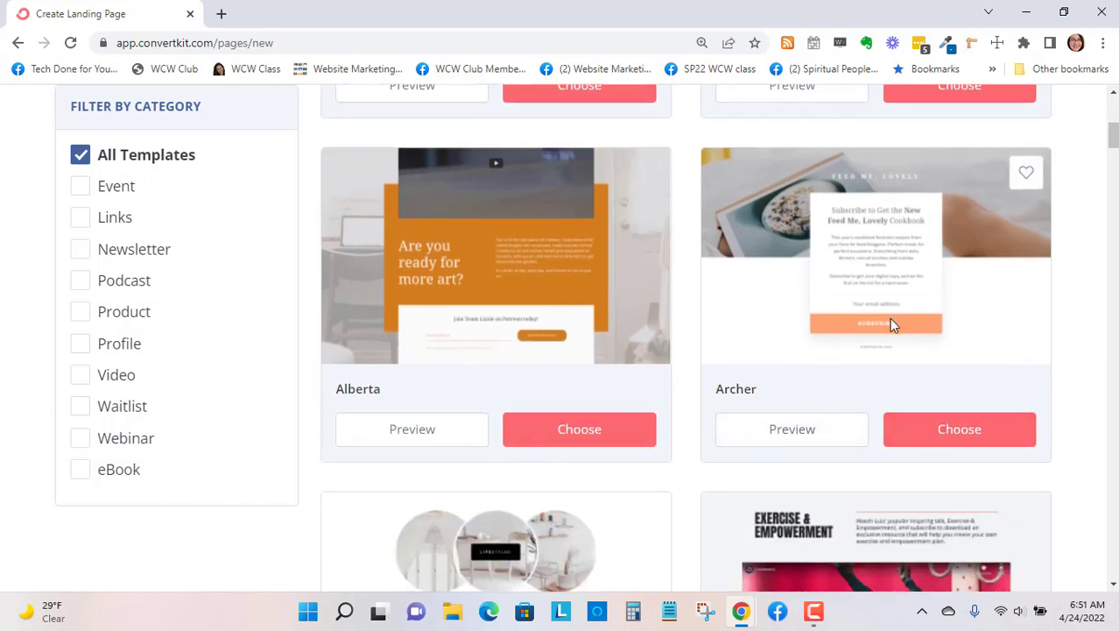
pyautogui.scroll(-3, 888, 320)
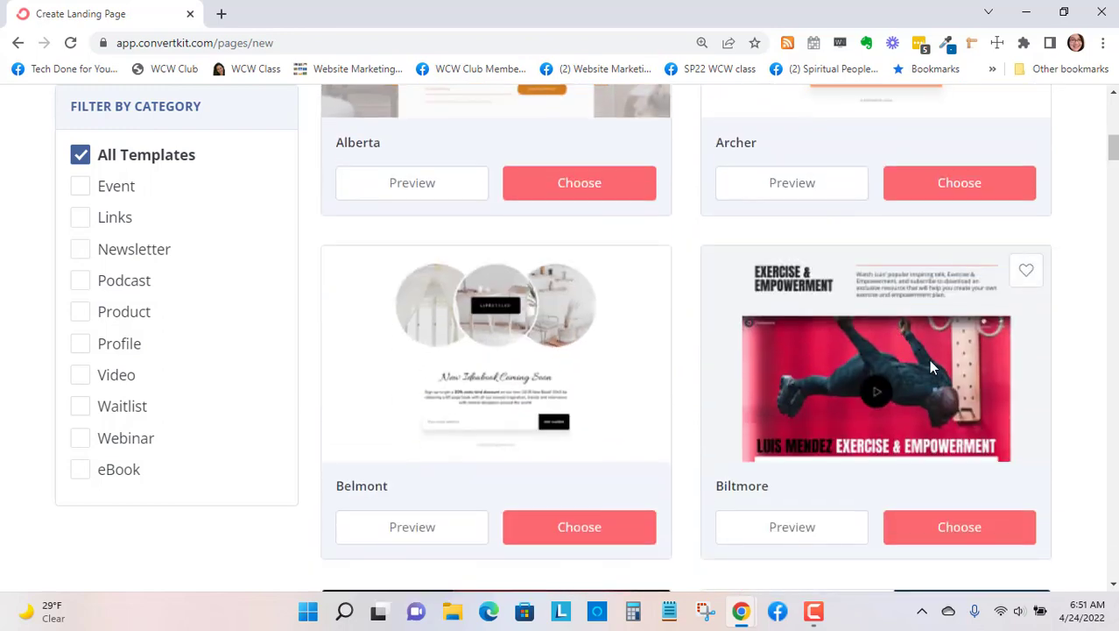
pyautogui.scroll(-1, 924, 366)
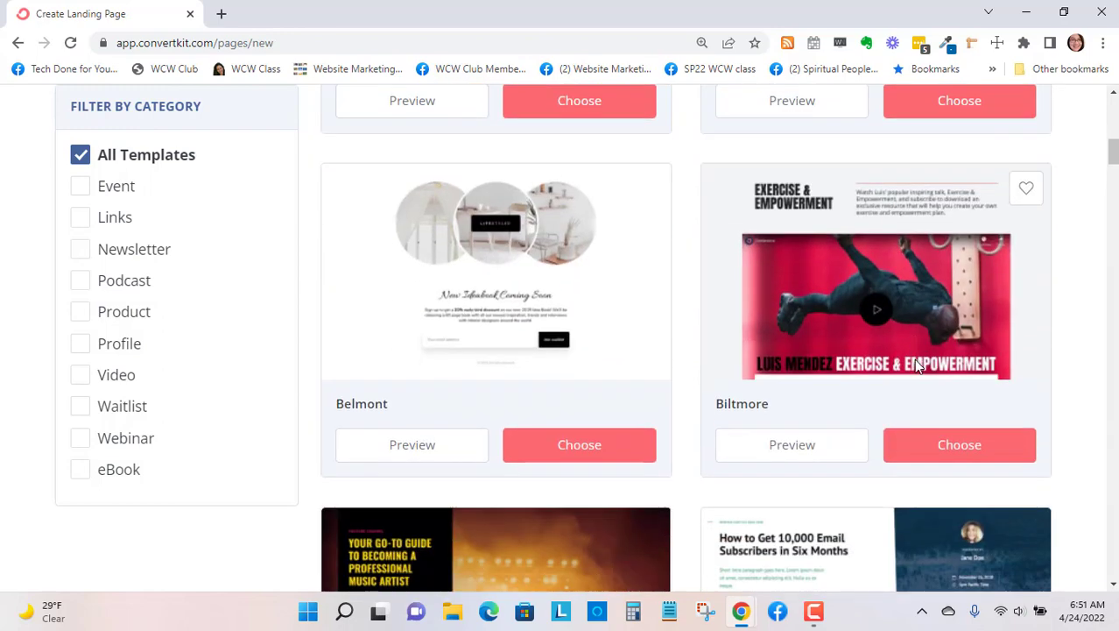
pyautogui.scroll(-2, 917, 366)
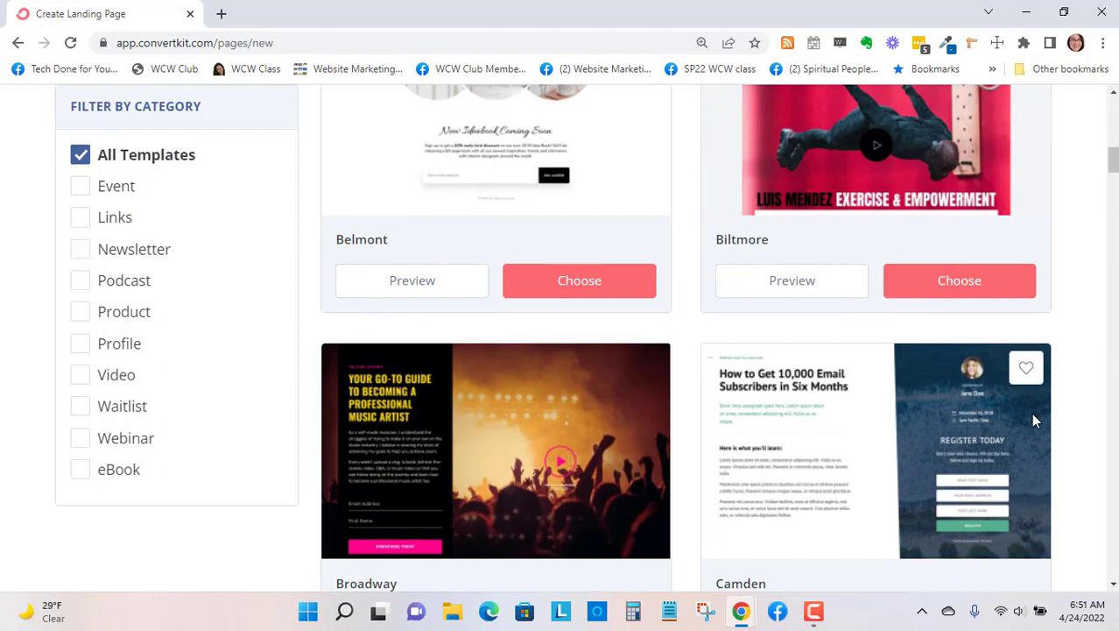
pyautogui.scroll(-5, 1032, 422)
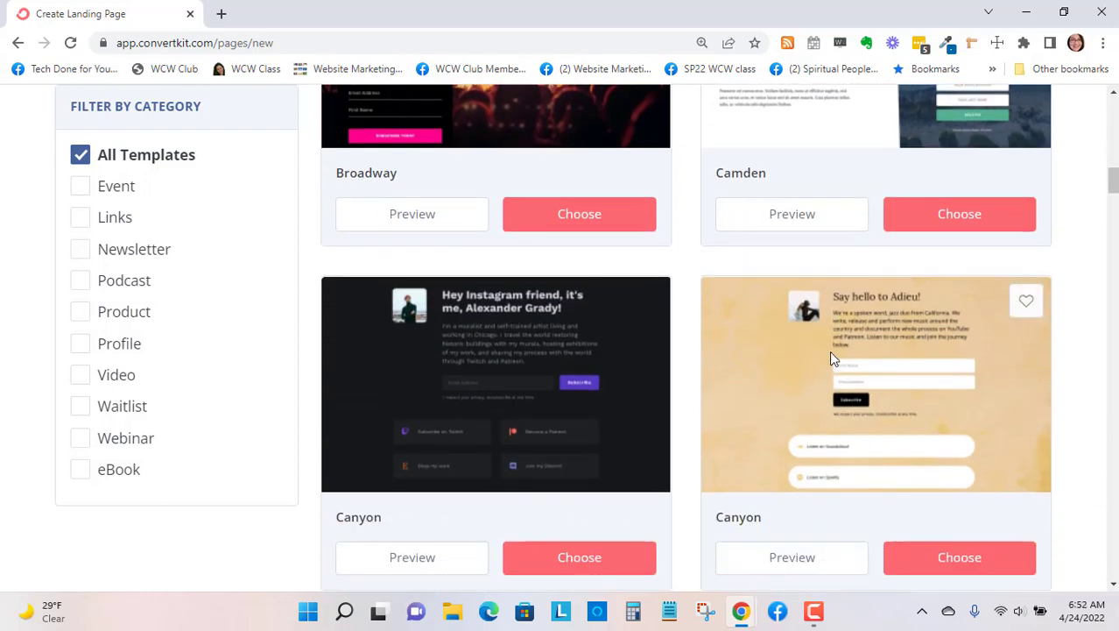
pyautogui.scroll(-5, 920, 370)
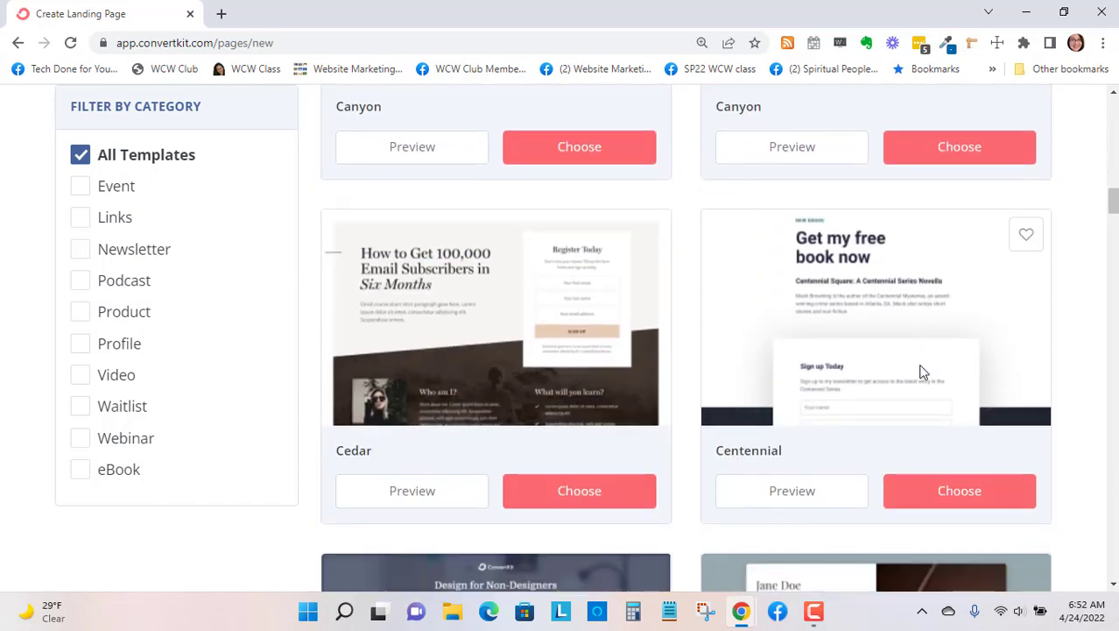
pyautogui.scroll(-3, 919, 373)
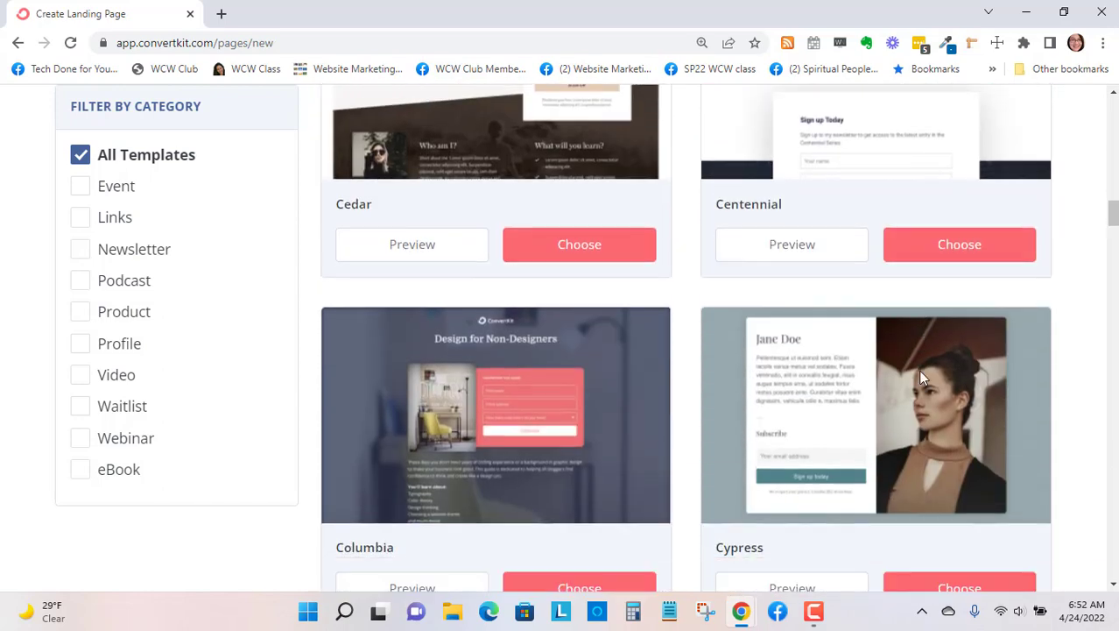
pyautogui.scroll(-2, 919, 375)
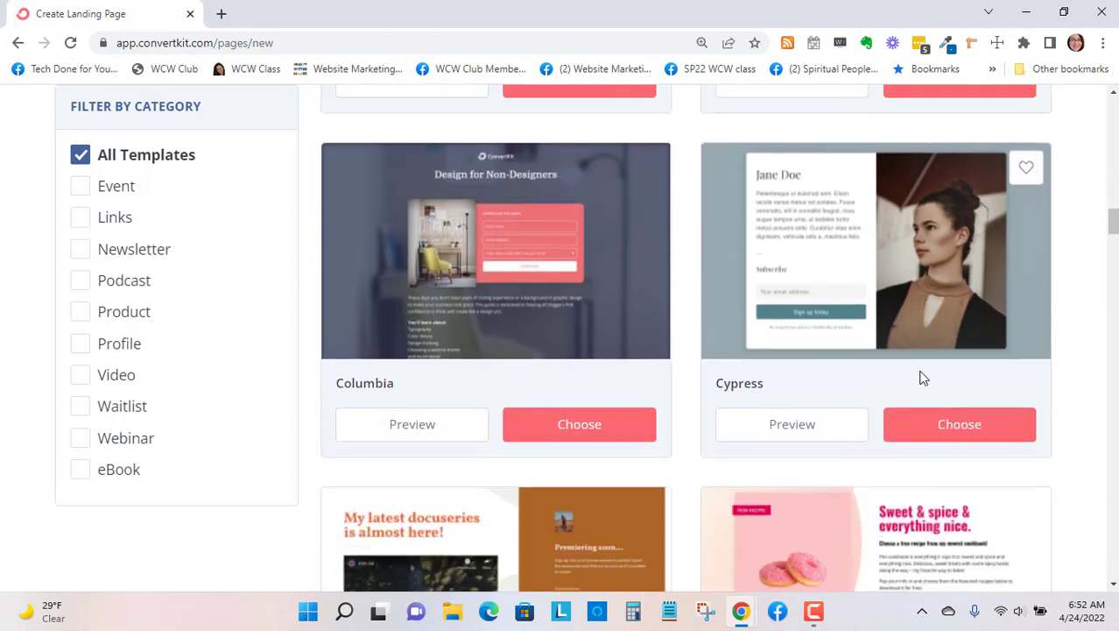
# - Find the Harrison design in the template gallery and choose it for the new landing page
pyautogui.scroll(-3, 920, 377)
pyautogui.scroll(-4, 920, 380)
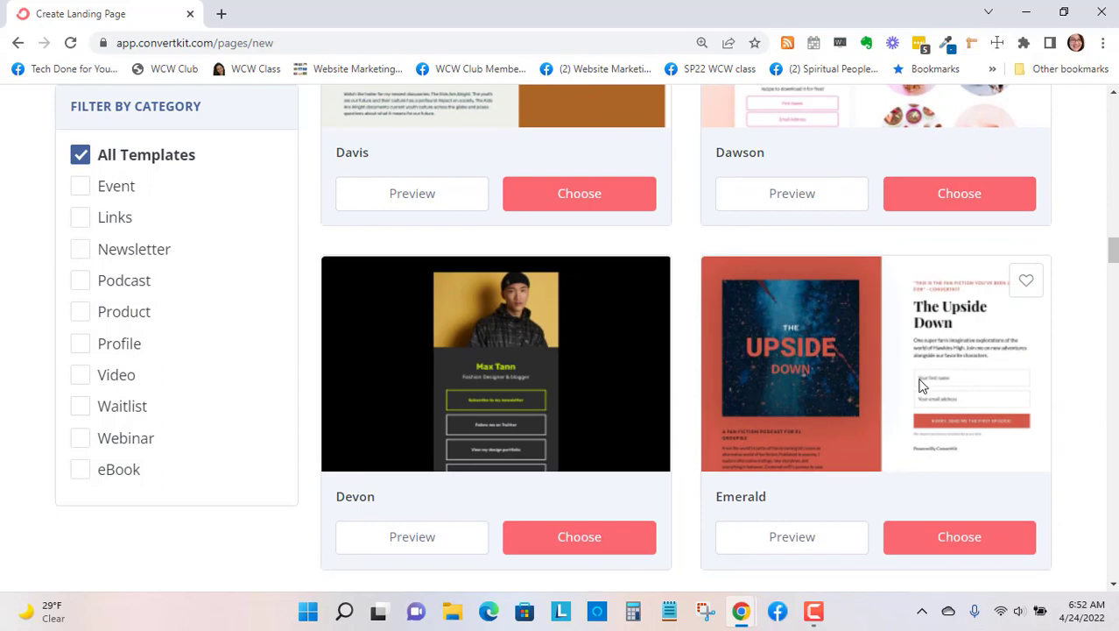
pyautogui.scroll(-4, 919, 385)
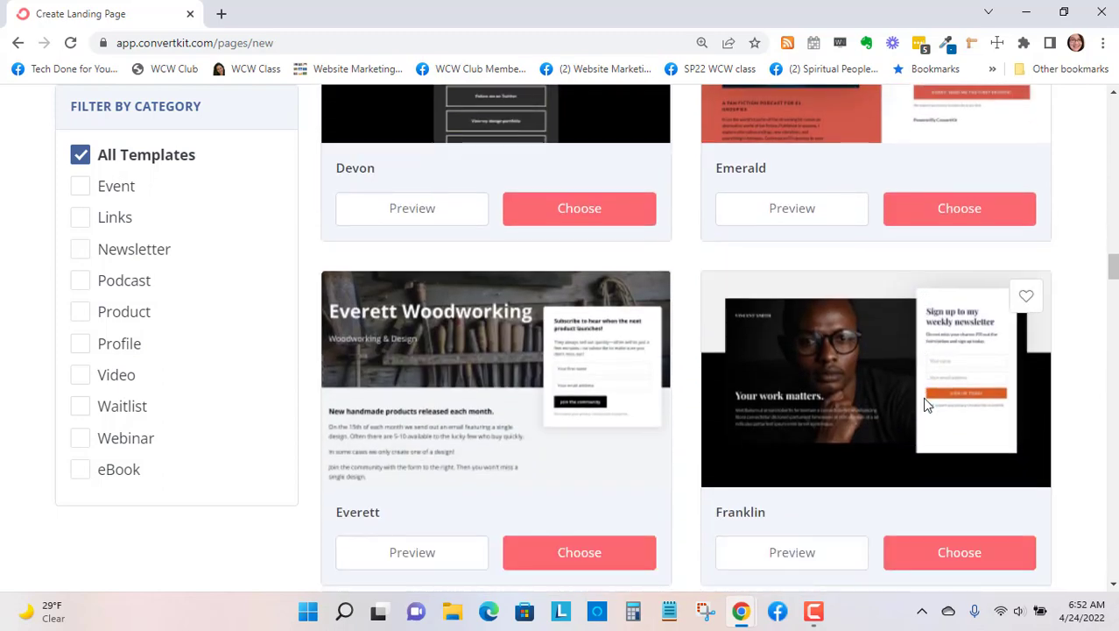
pyautogui.scroll(-1, 927, 404)
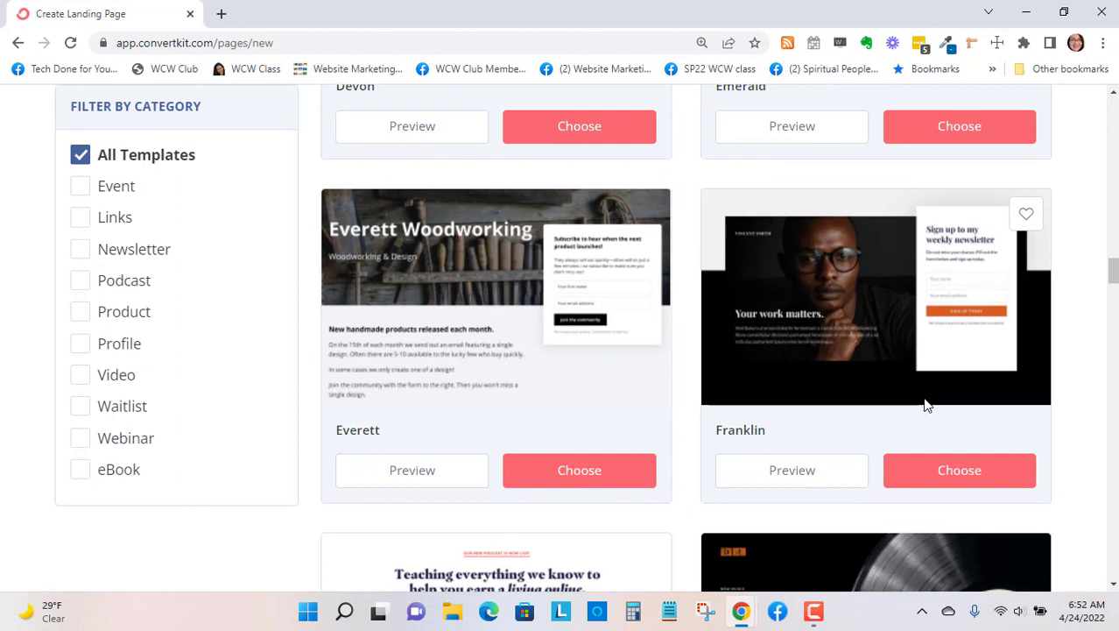
pyautogui.scroll(-4, 926, 404)
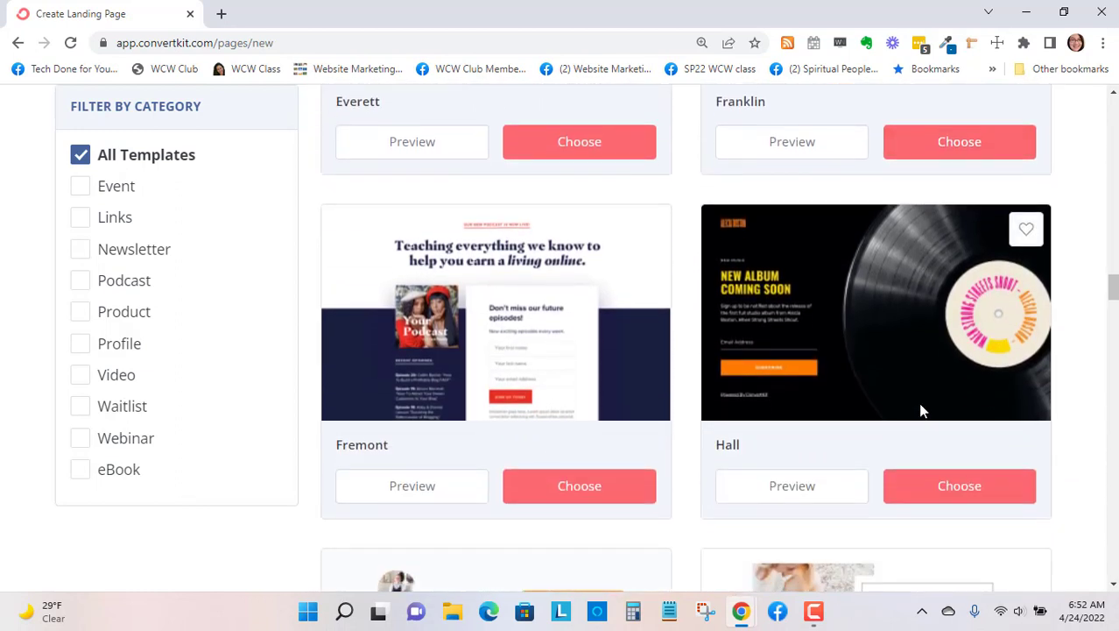
pyautogui.scroll(-3, 919, 409)
pyautogui.scroll(-1, 922, 413)
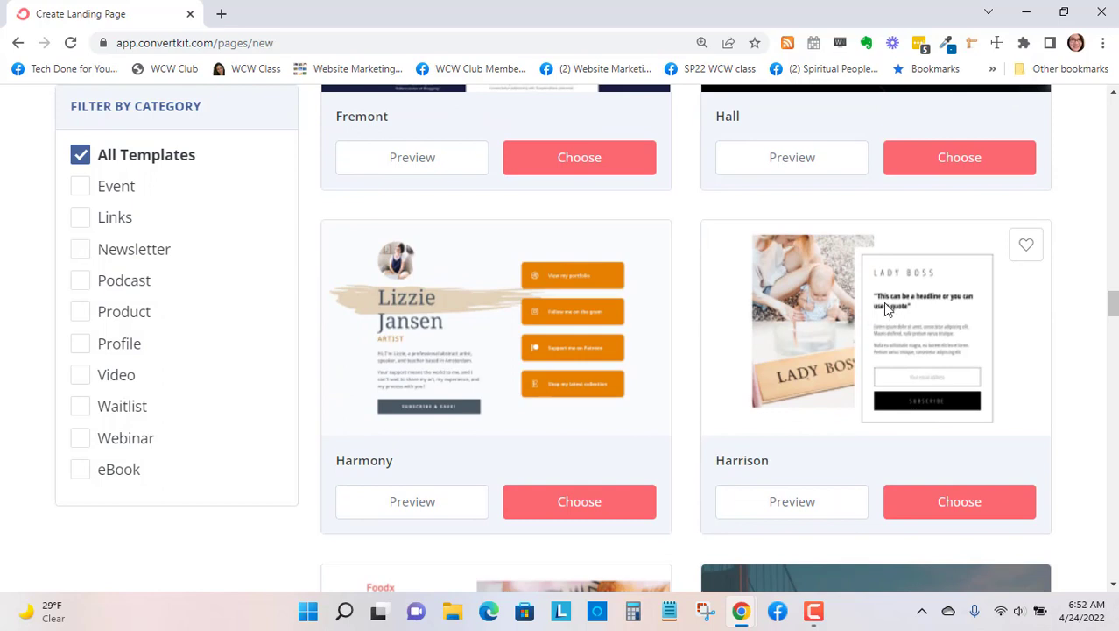
pyautogui.click(960, 502)
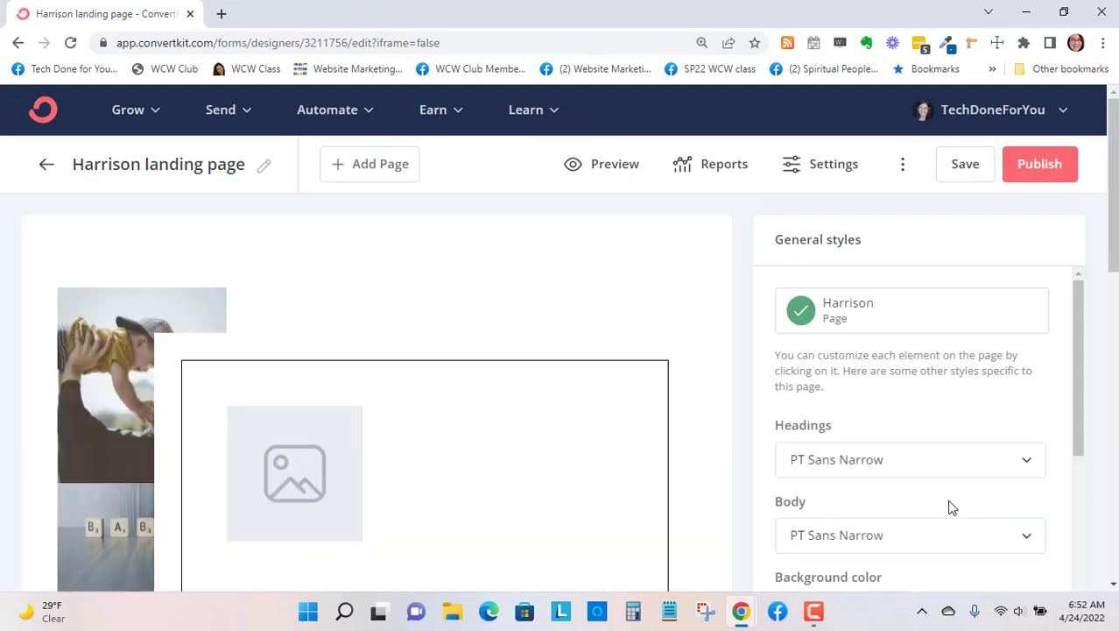
# - Inspect the style settings of the landing page's headline and body paragraph, and view the signup form below them
pyautogui.scroll(-5, 525, 325)
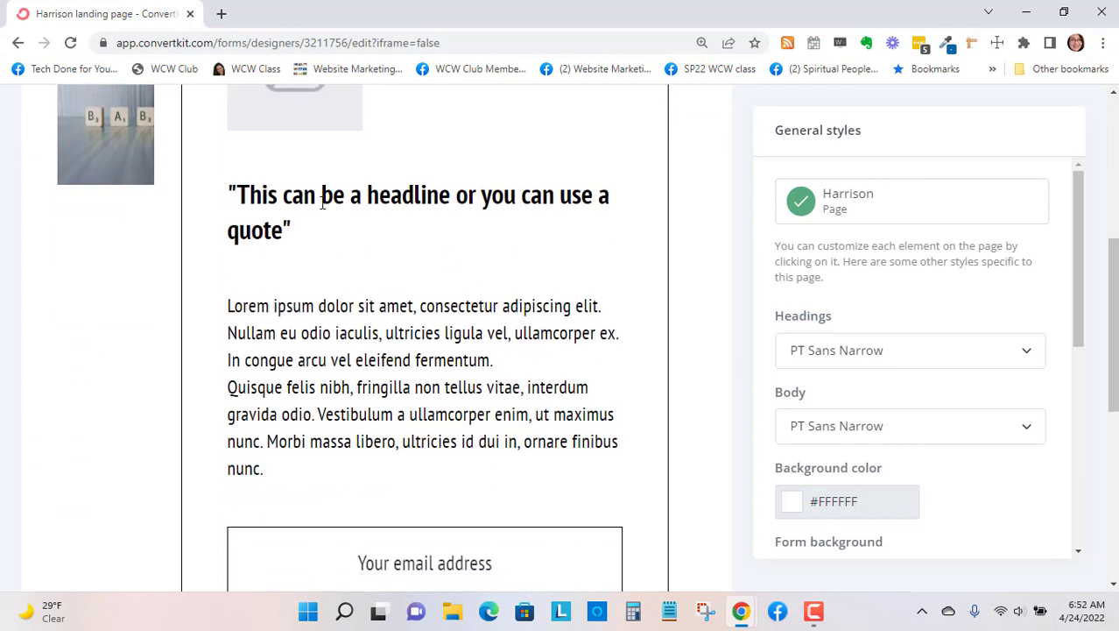
pyautogui.click(261, 213)
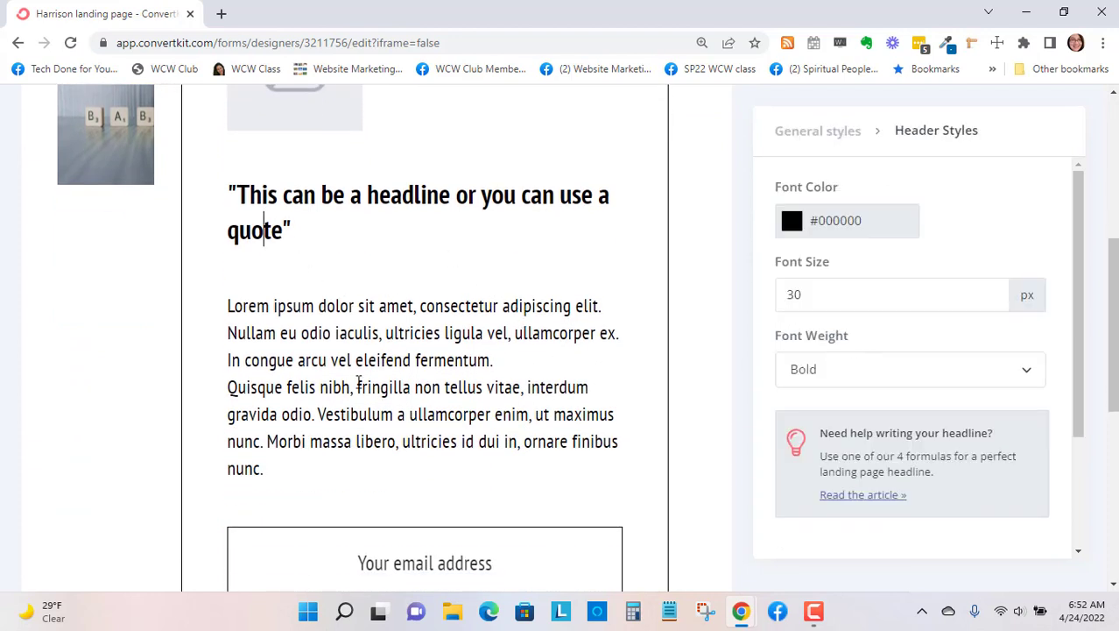
pyautogui.click(372, 337)
pyautogui.scroll(-3, 385, 359)
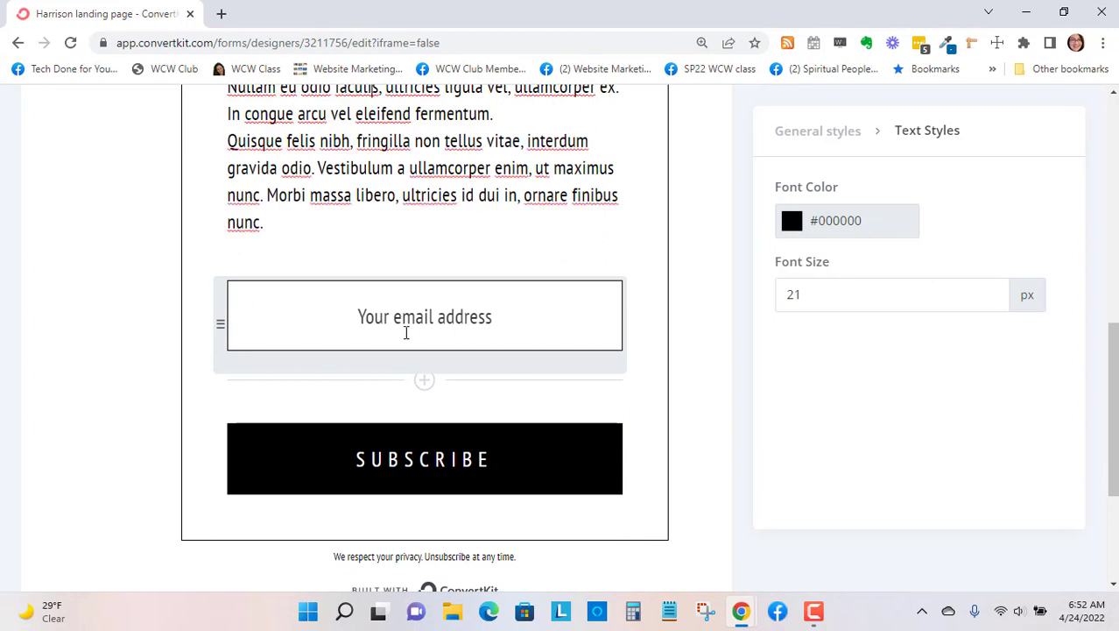
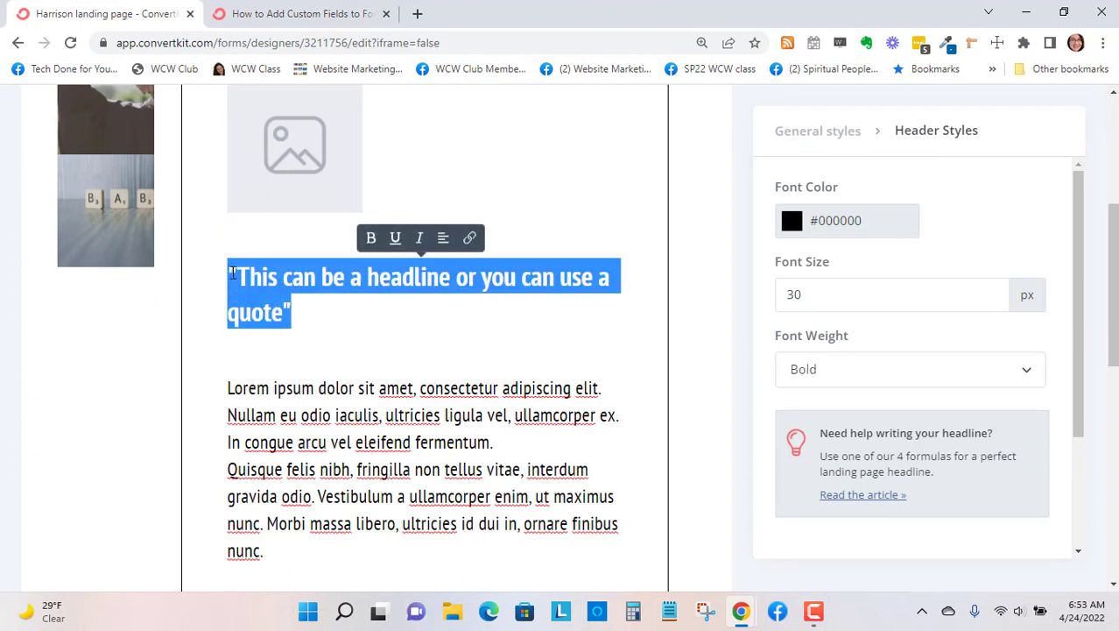
pyautogui.write('Grab your')
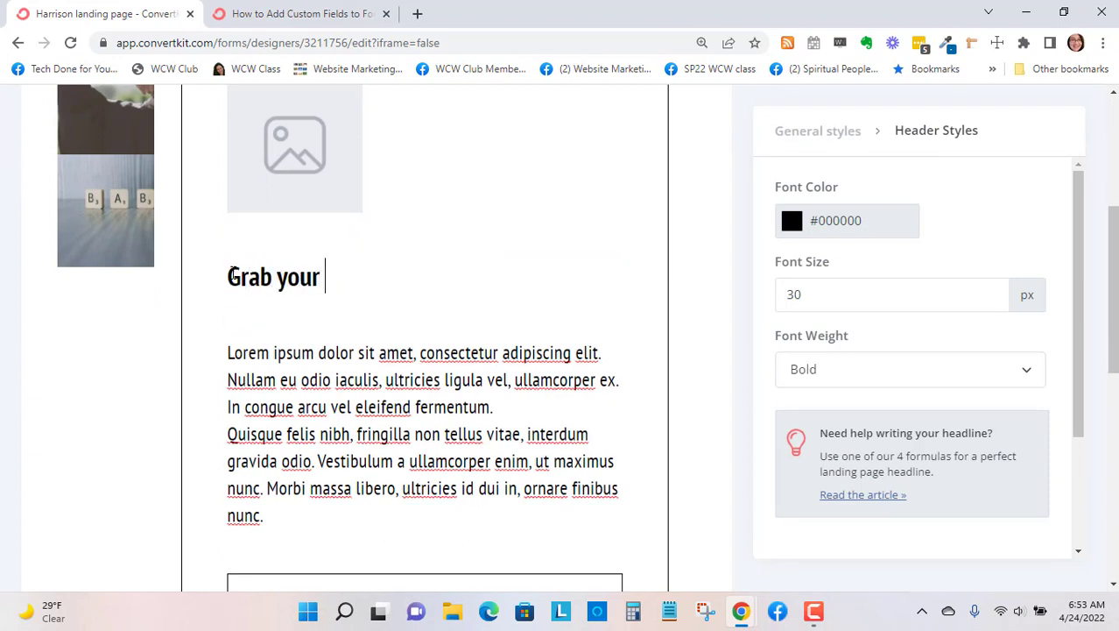
pyautogui.press('BackSpace')
pyautogui.press('BackSpace')
pyautogui.press('BackSpace')
pyautogui.press('BackSpace')
pyautogui.press('BackSpace')
pyautogui.press('BackSpace')
pyautogui.press('BackSpace')
pyautogui.press('BackSpace')
pyautogui.press('BackSpace')
pyautogui.press('BackSpace')
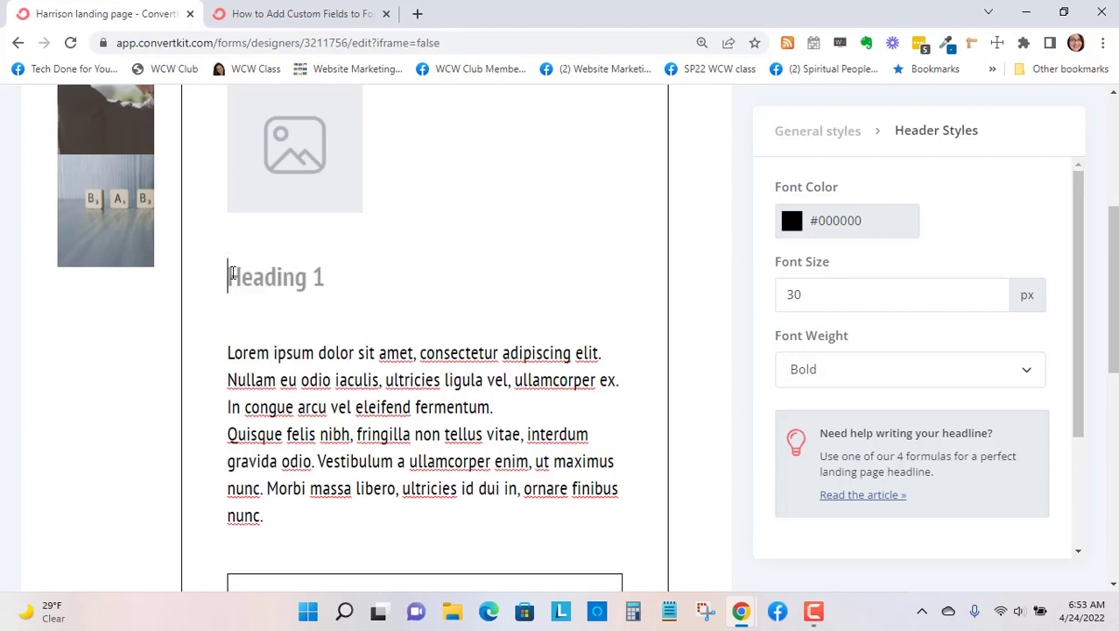
pyautogui.write('F')
pyautogui.press('BackSpace')
# - Replace the landing page's placeholder headline with "Selling Online: A Free Guide to WooCommerce"
pyautogui.write('See')
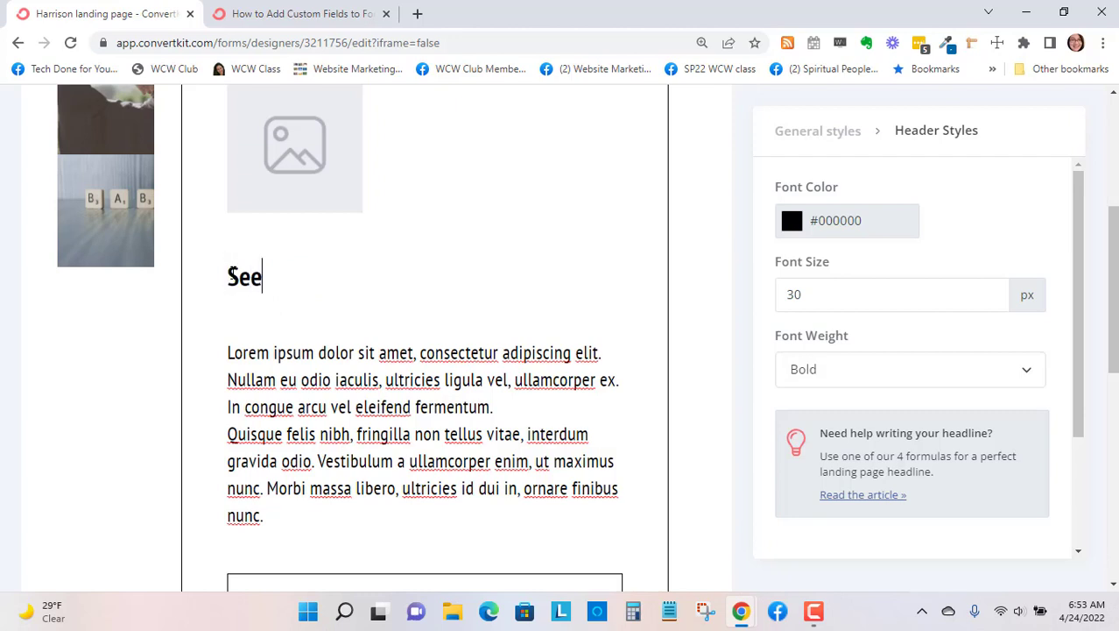
pyautogui.press('BackSpace')
pyautogui.write('lling ')
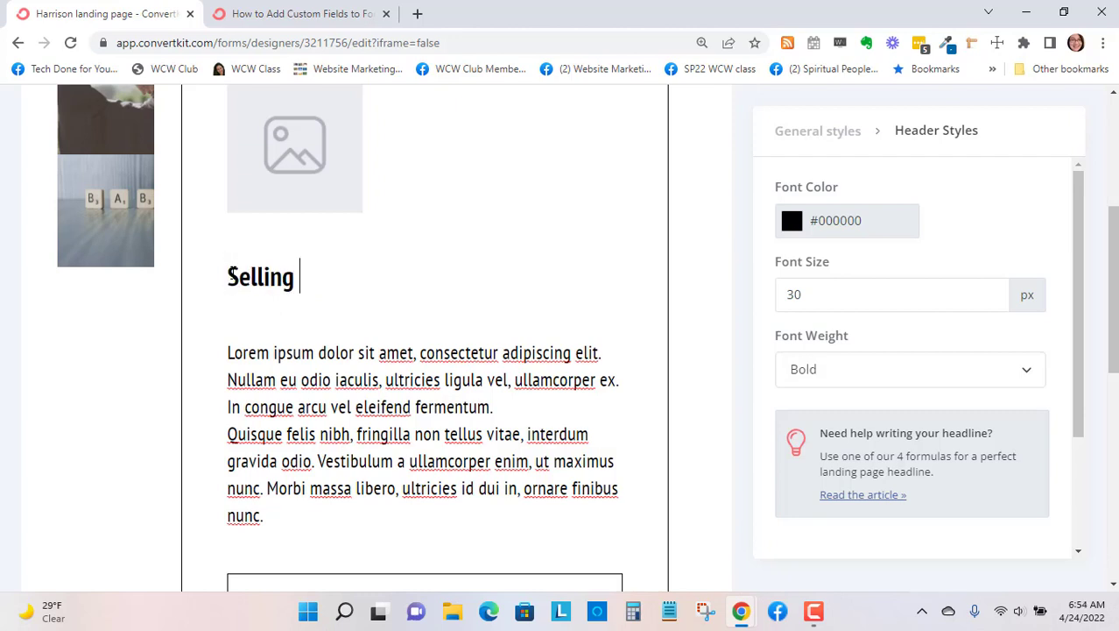
pyautogui.write('One')
pyautogui.press('BackSpace')
pyautogui.write('line: A')
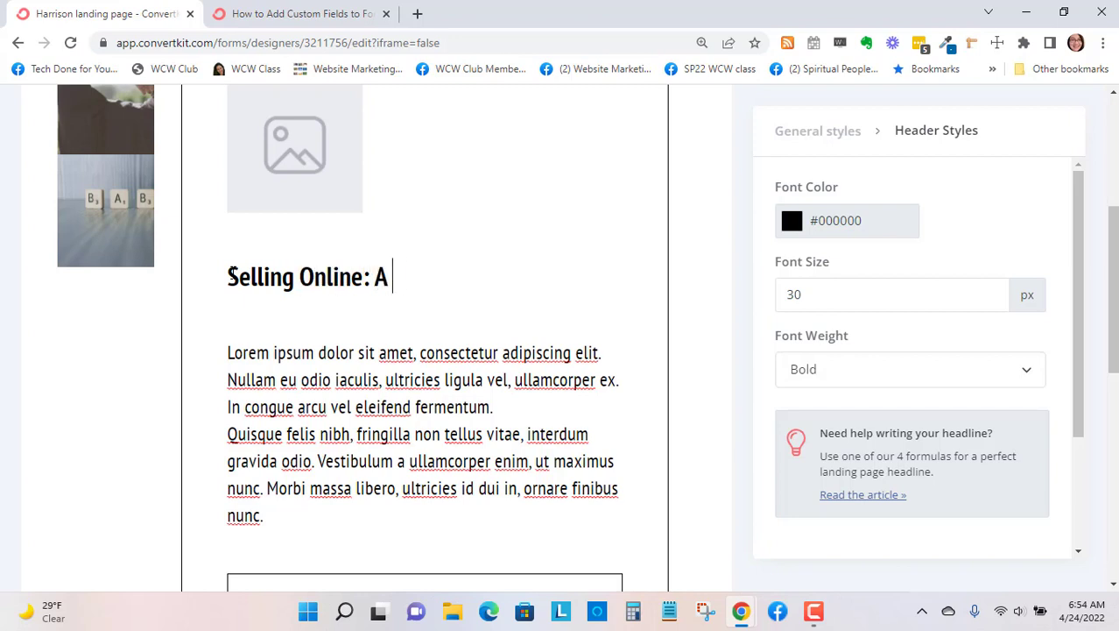
pyautogui.write(' Free Guide ')
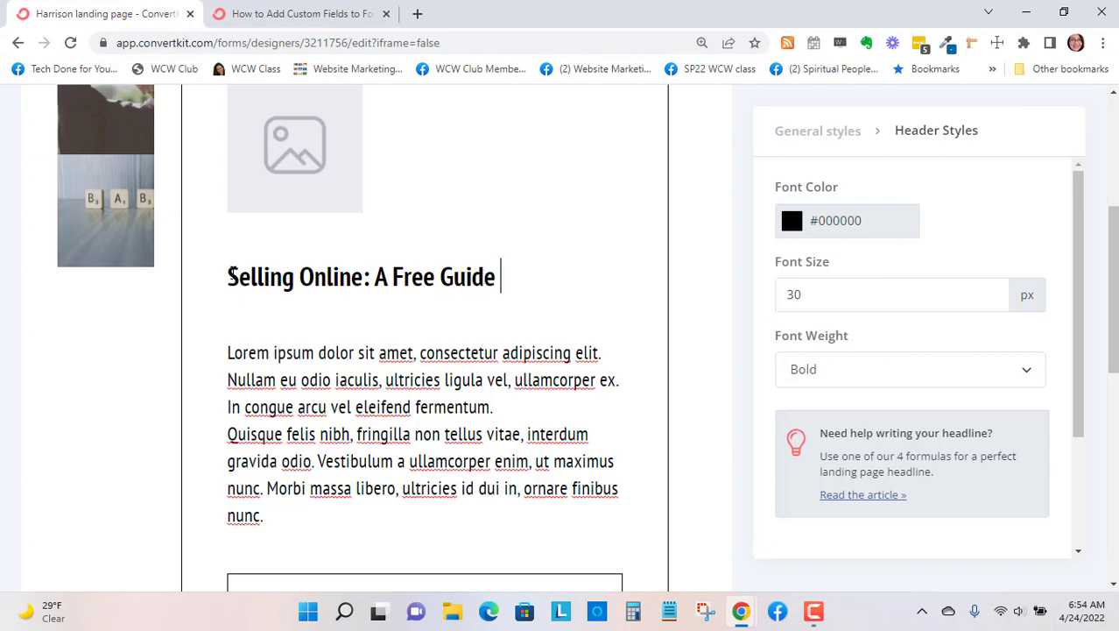
pyautogui.write('to W')
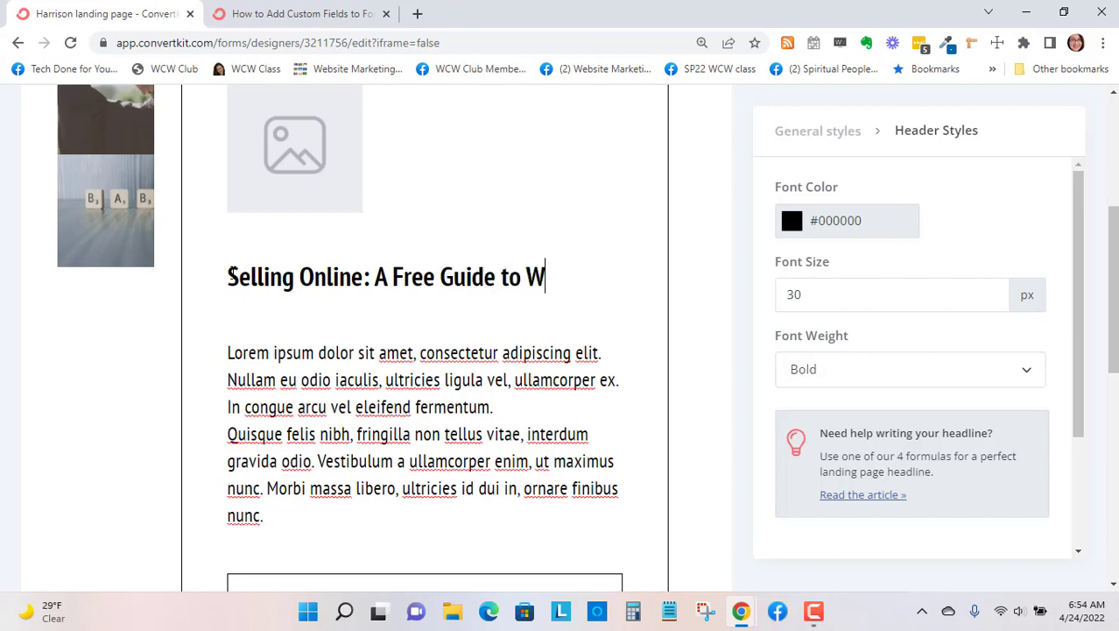
pyautogui.write('ooCommerce')
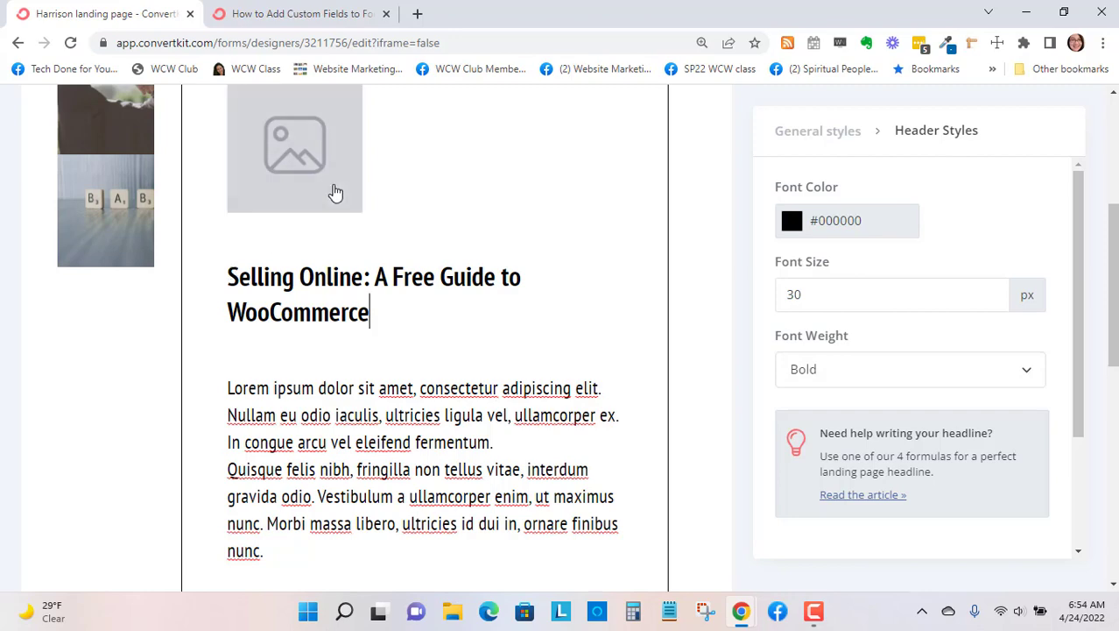
pyautogui.scroll(2, 333, 187)
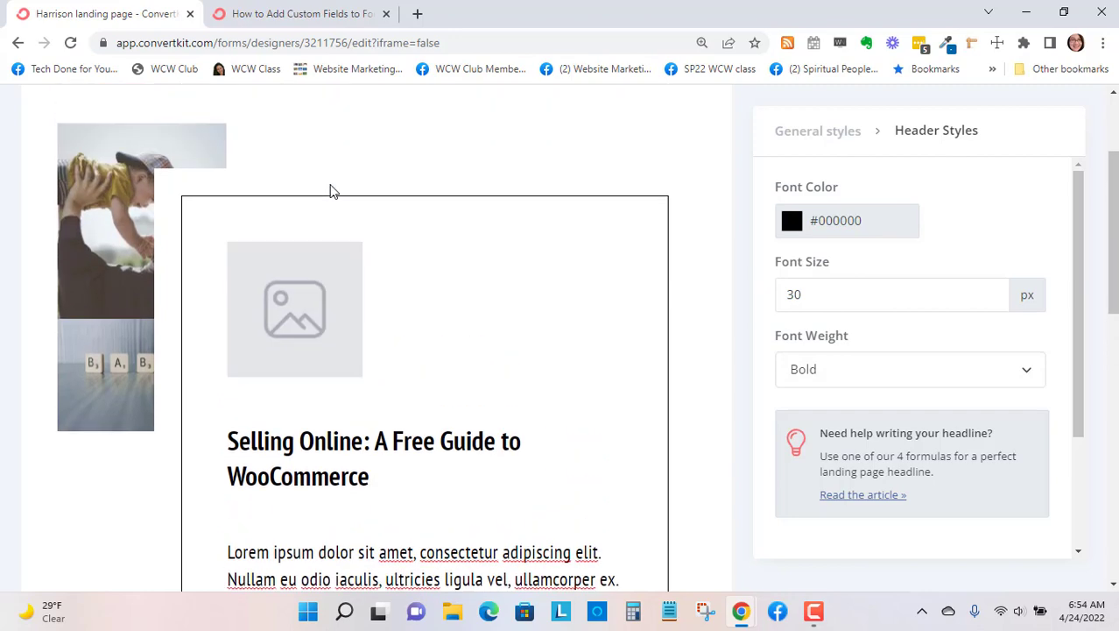
# - Replace the placeholder body paragraph with "Discover how you can easily start selling your online products and services on your WordPress website."
pyautogui.scroll(-1, 329, 185)
pyautogui.scroll(-3, 429, 320)
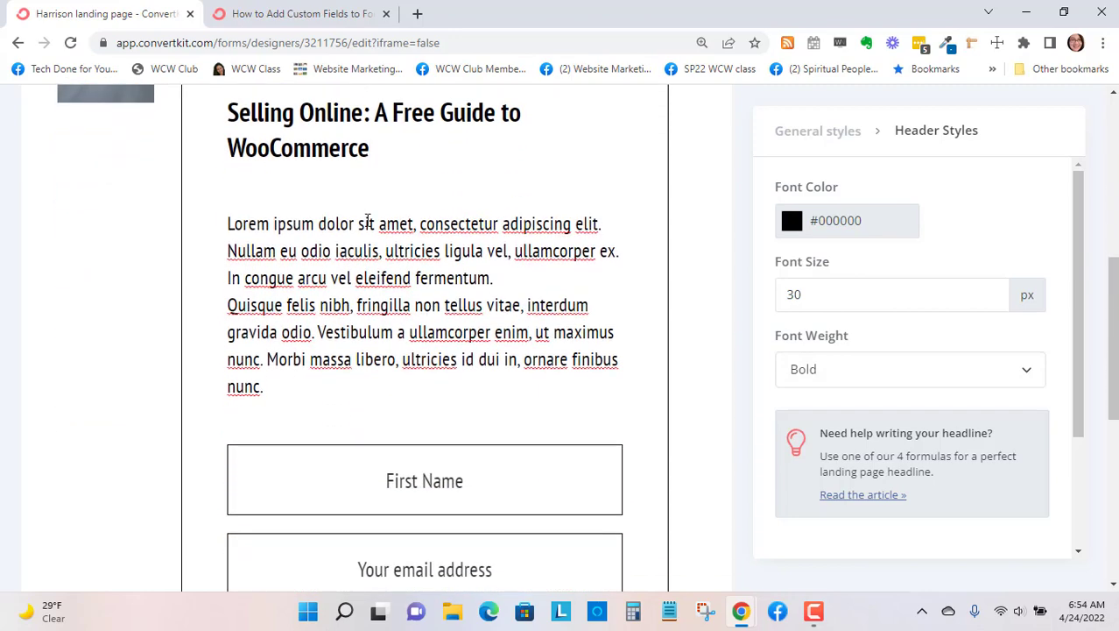
pyautogui.moveTo(275, 385); pyautogui.dragTo(217, 222)
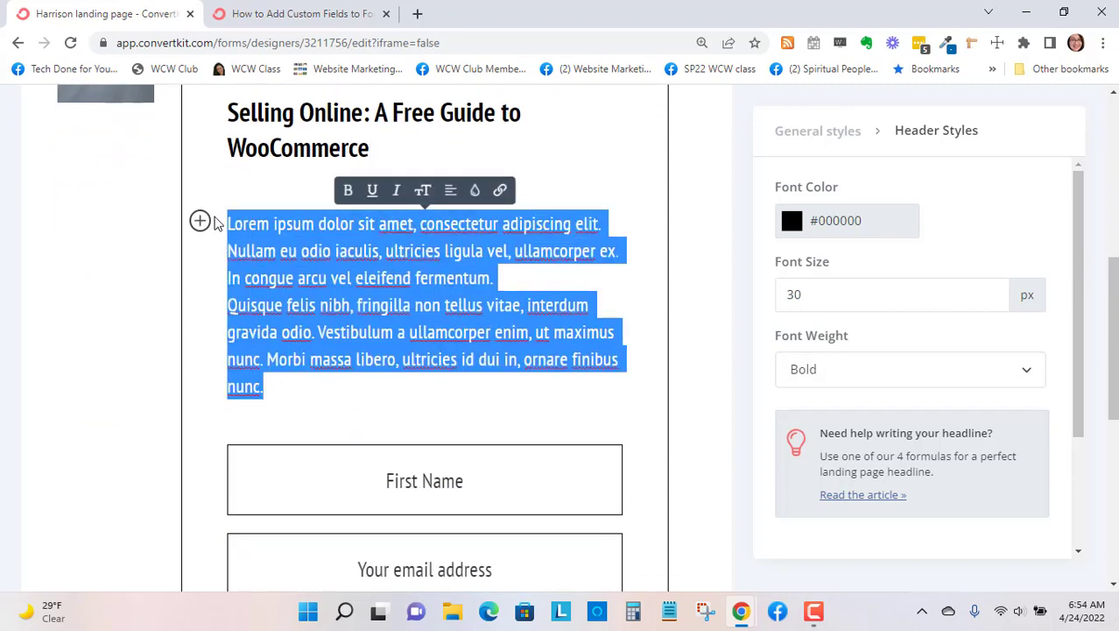
pyautogui.write('D')
pyautogui.press('BackSpace')
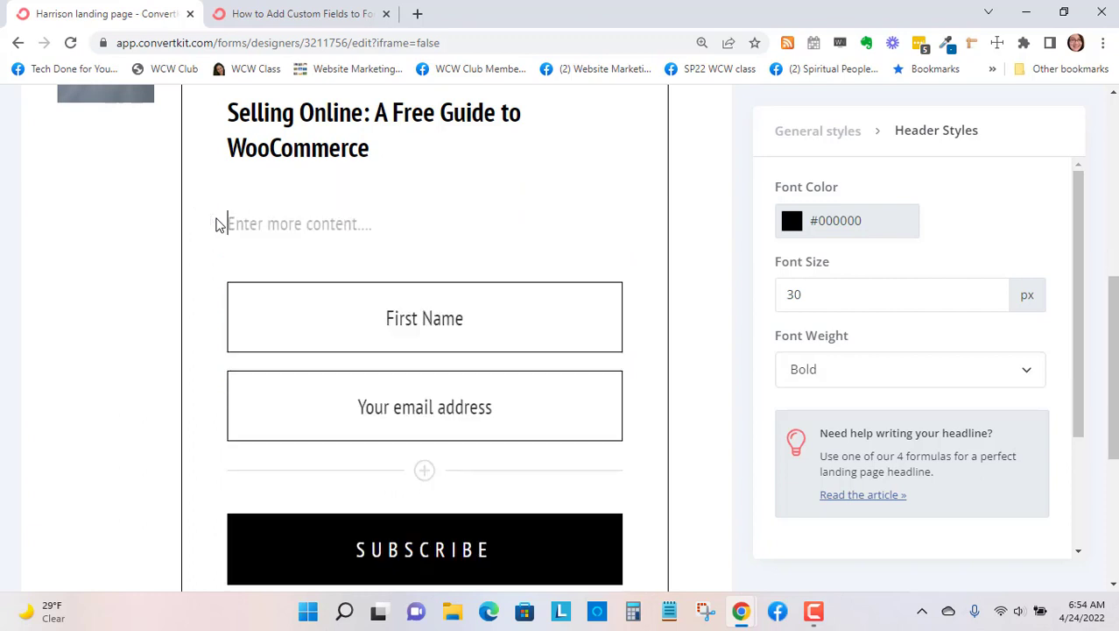
pyautogui.write('Discover how yo')
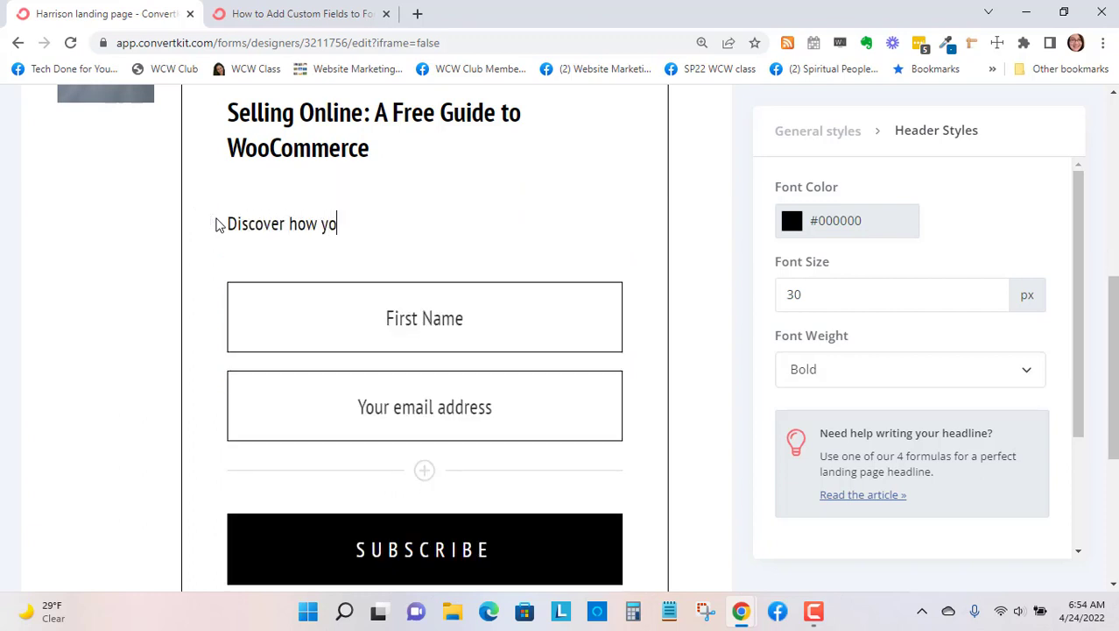
pyautogui.write('u can easily start sel')
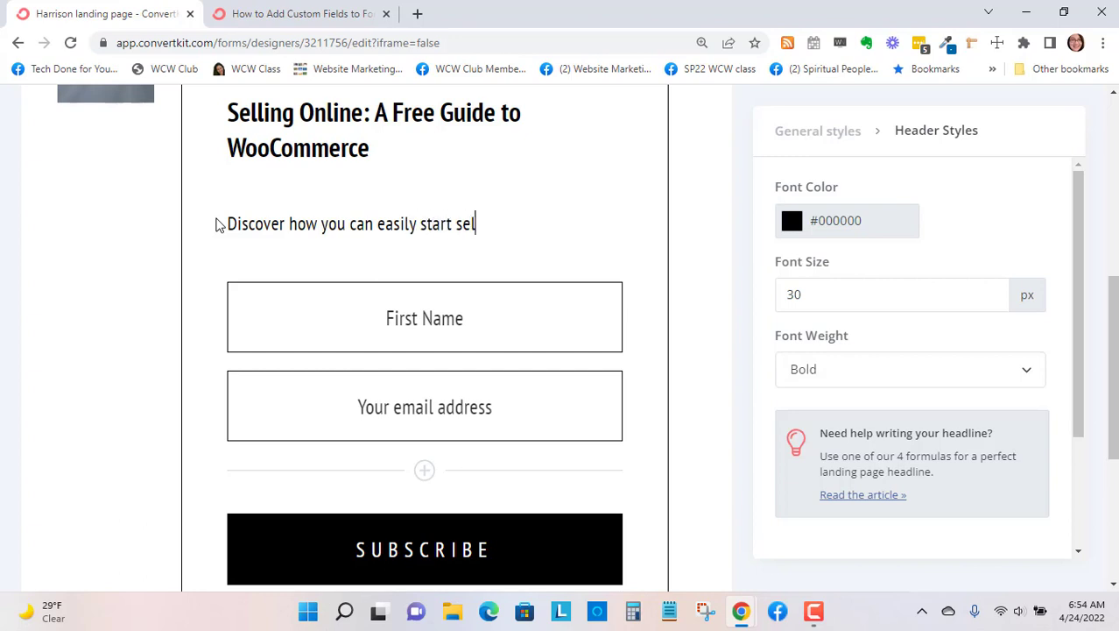
pyautogui.write('ling your')
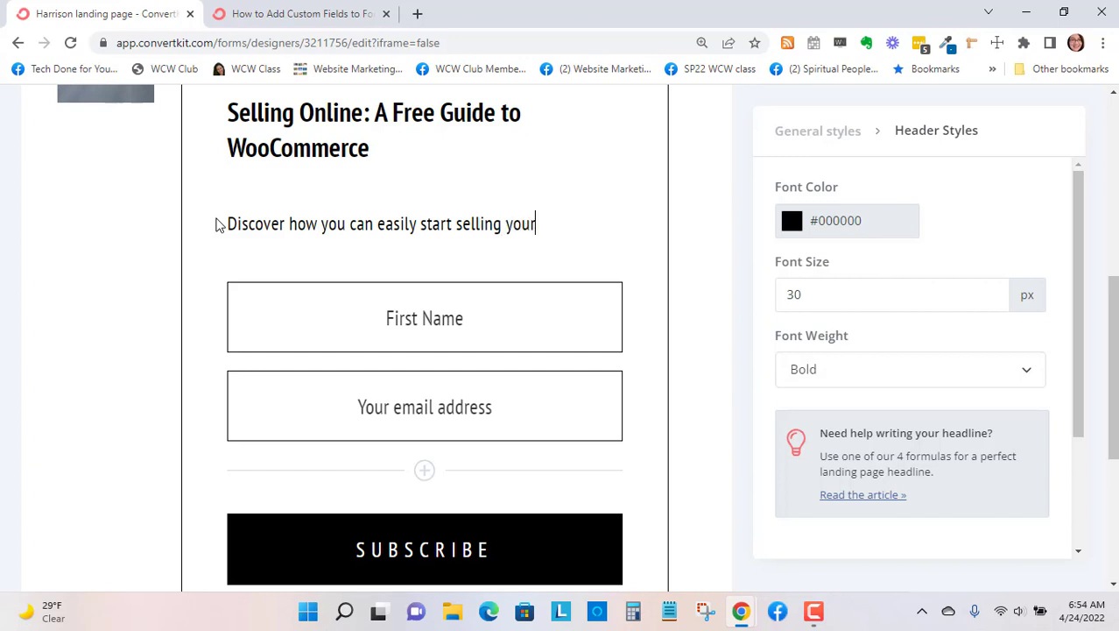
pyautogui.write(' online pr')
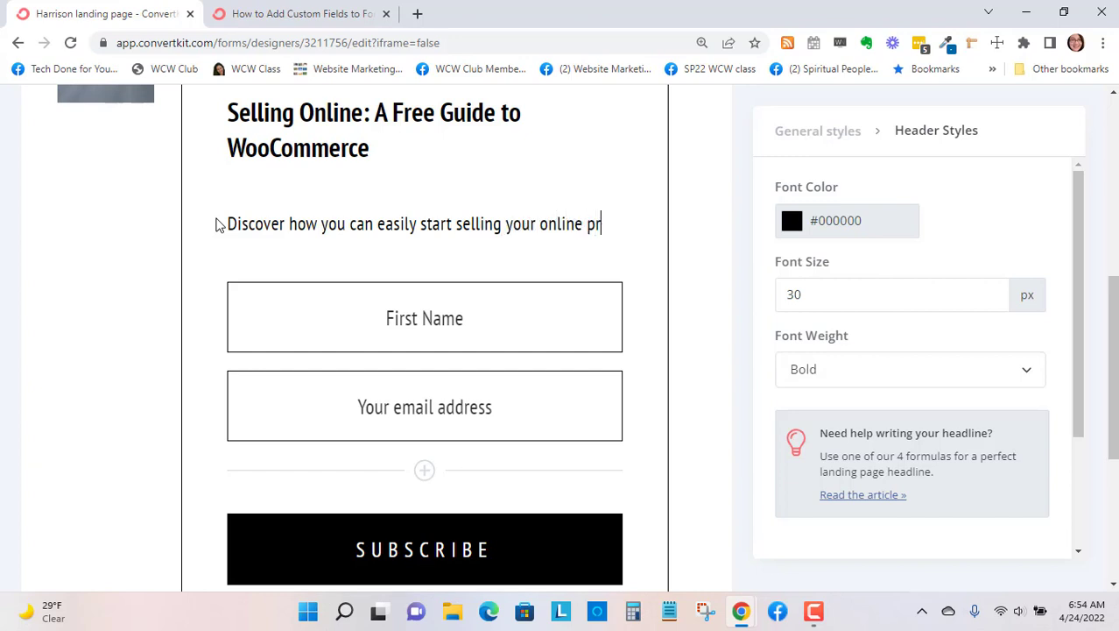
pyautogui.write('oducts')
pyautogui.press('BackSpace')
pyautogui.write('ts and services')
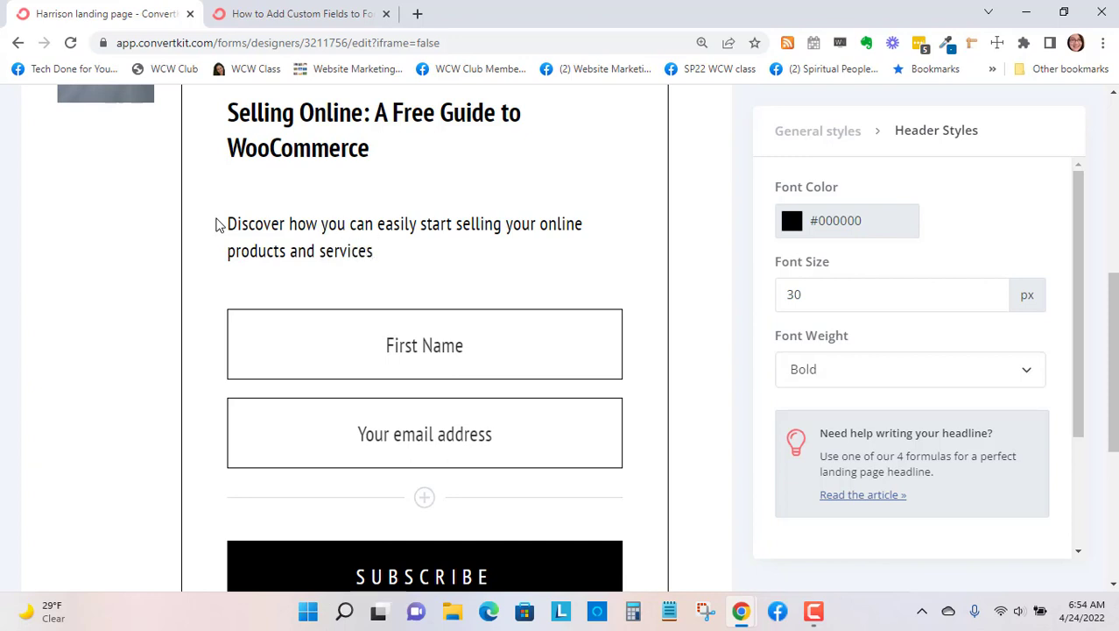
pyautogui.write(' on your WordPre')
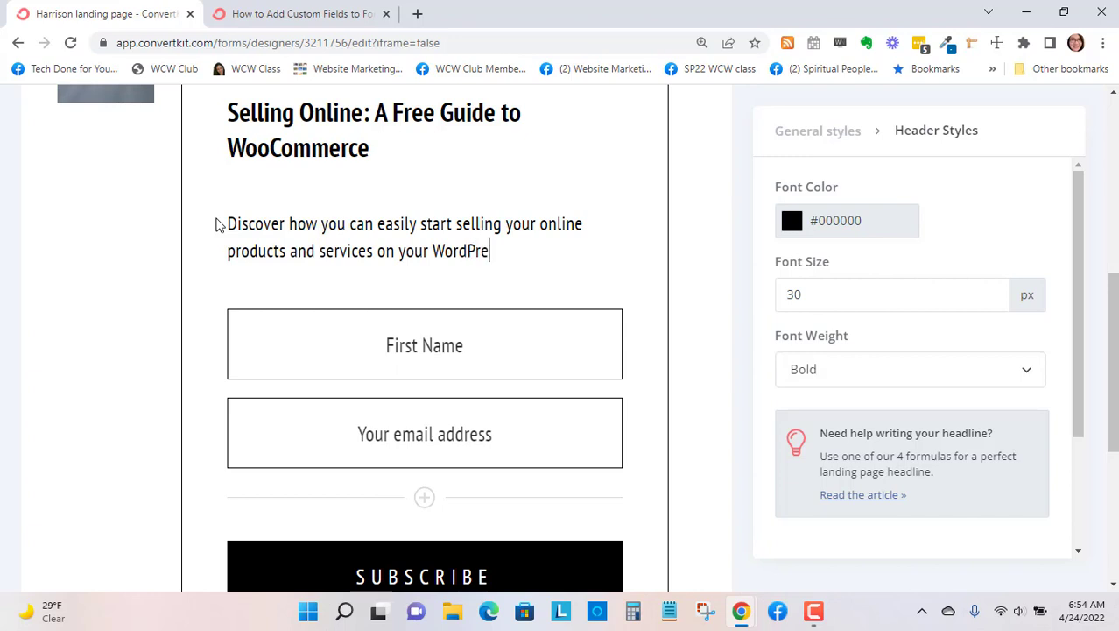
pyautogui.write('ss website.')
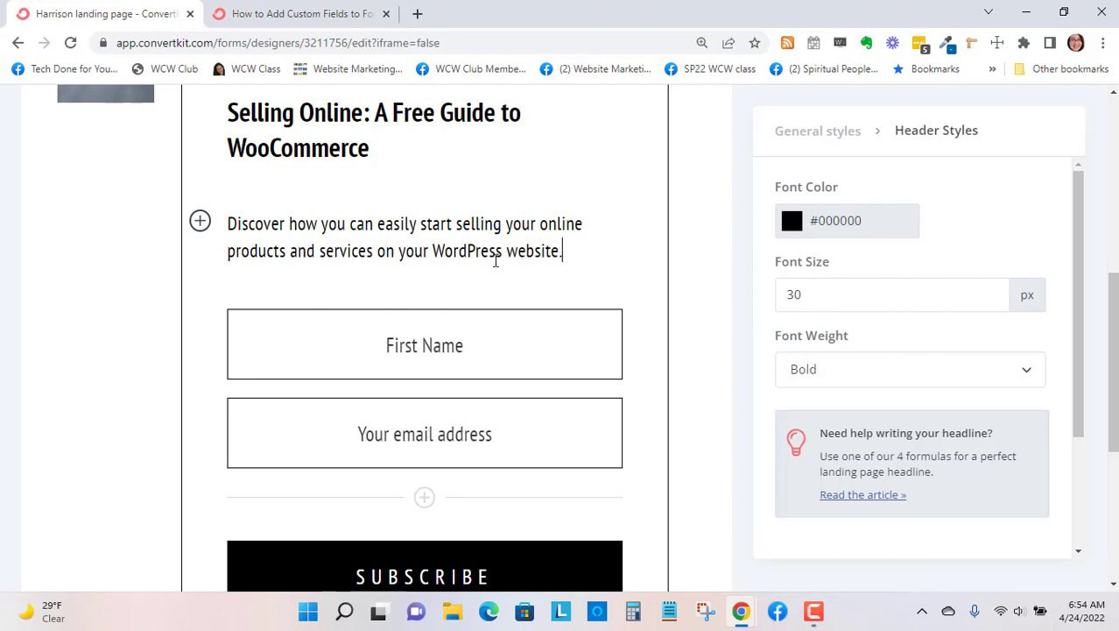
# - Change the signup form's subscribe button label to "YES, SEND ME THE GUIDE"
pyautogui.scroll(4, 495, 211)
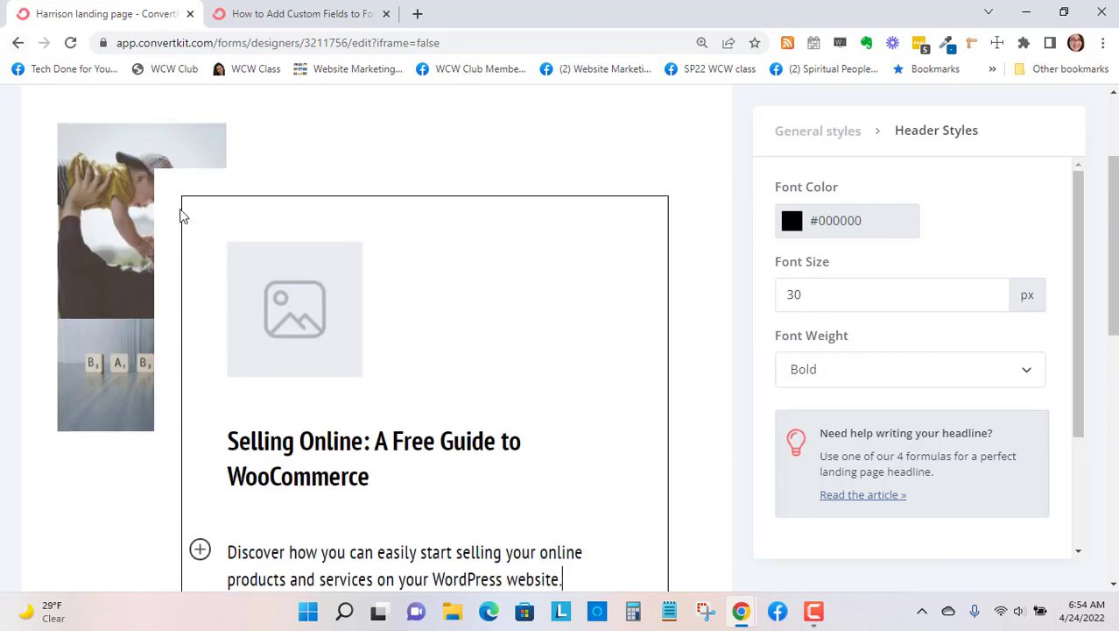
pyautogui.scroll(-3, 698, 170)
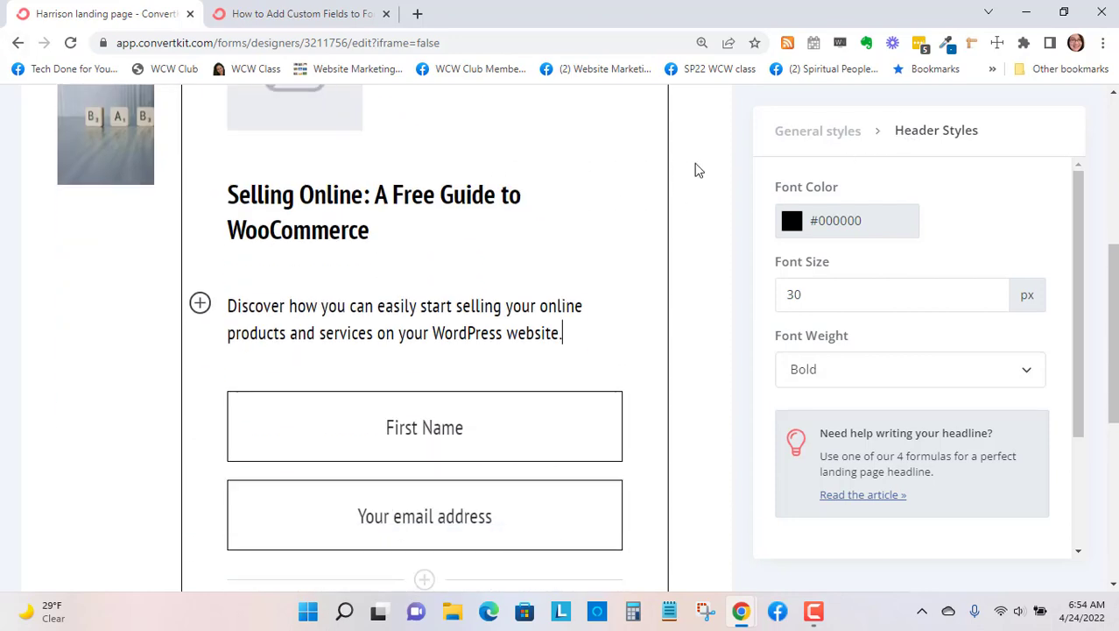
pyautogui.scroll(-3, 358, 217)
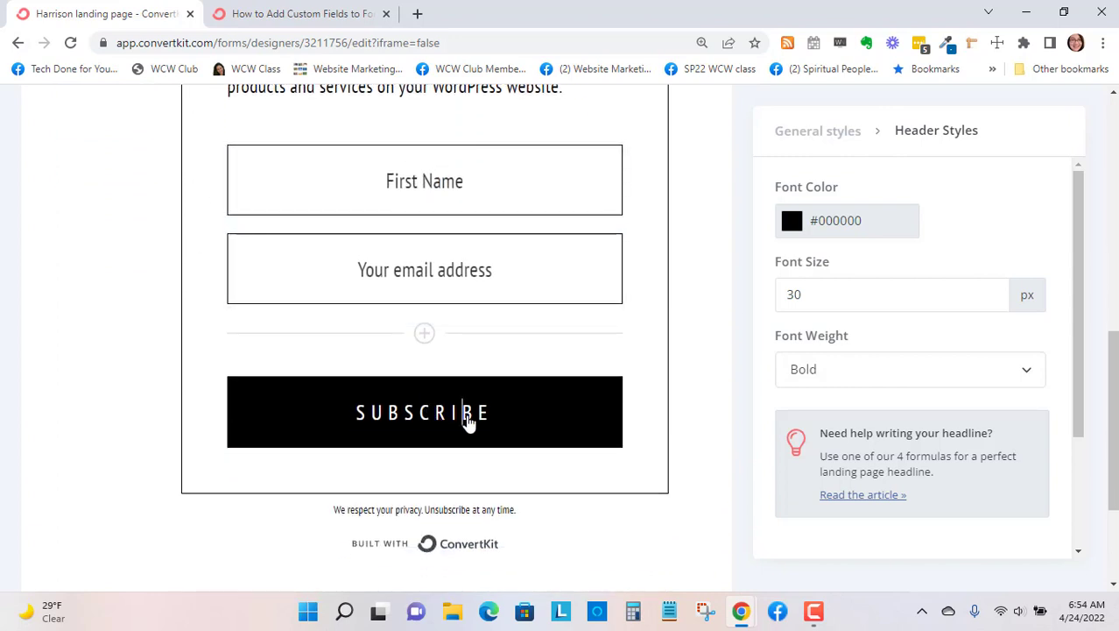
pyautogui.click(470, 422)
pyautogui.scroll(-1, 944, 348)
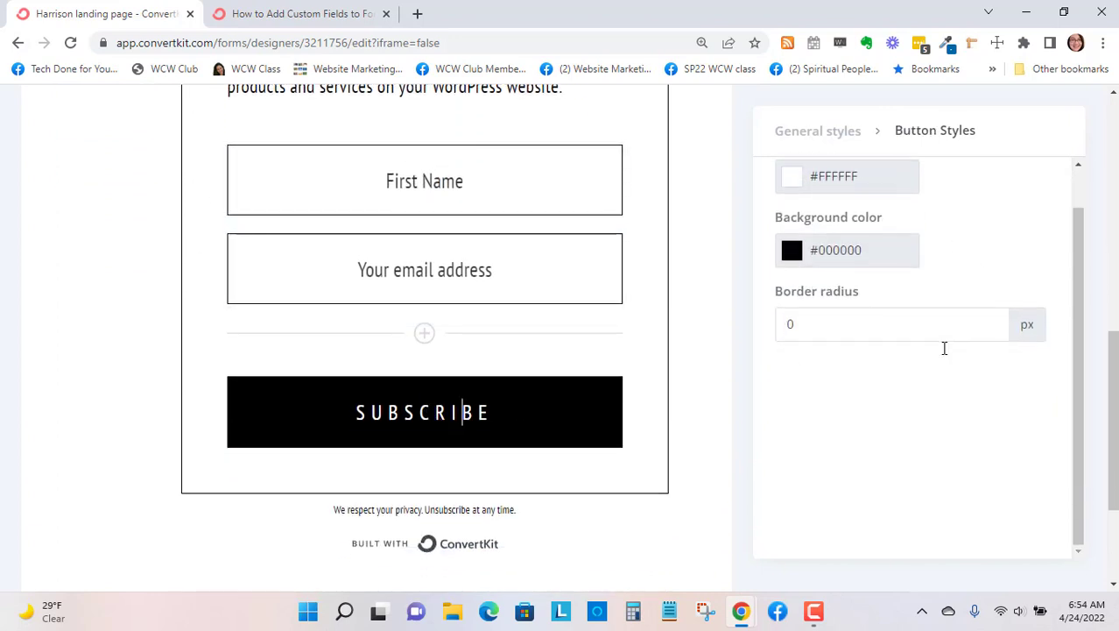
pyautogui.scroll(1, 944, 357)
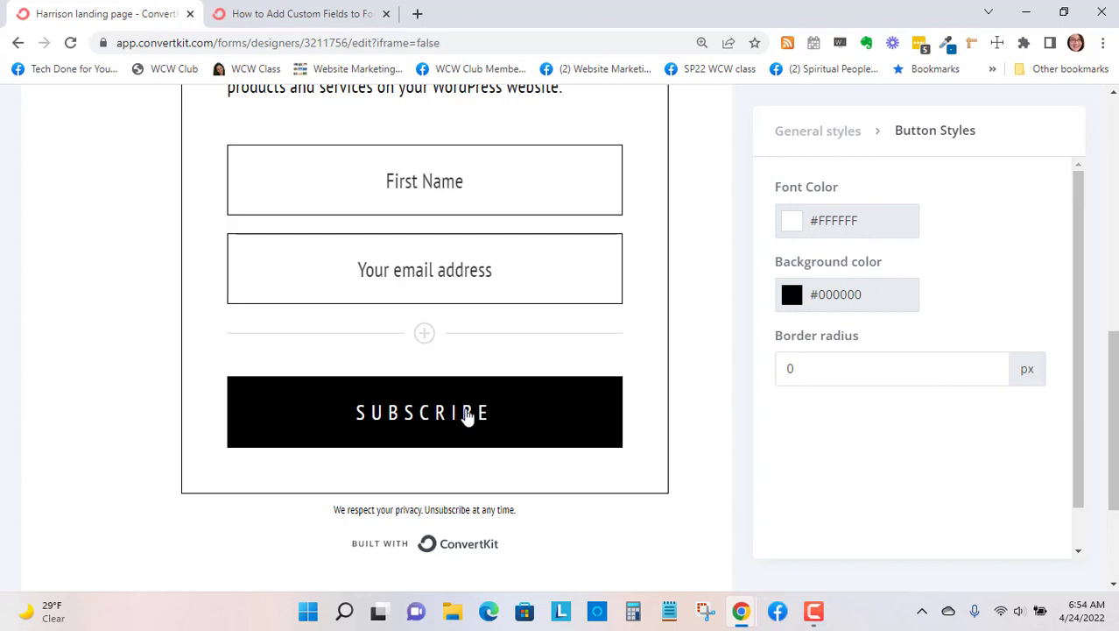
pyautogui.moveTo(484, 425); pyautogui.dragTo(362, 426)
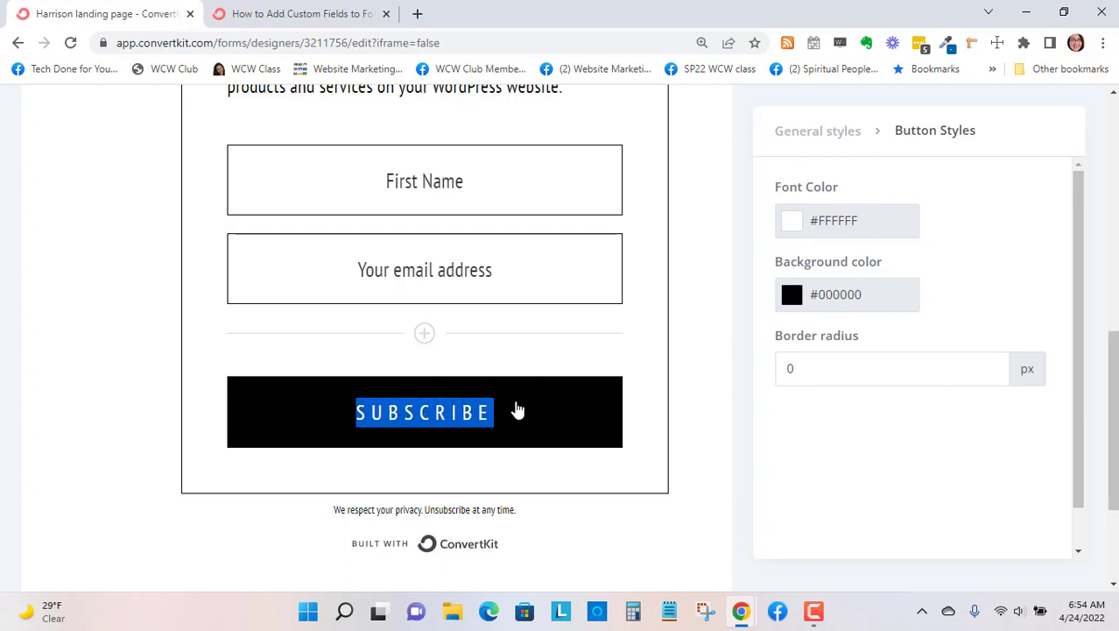
pyautogui.write('YES, SEND ME')
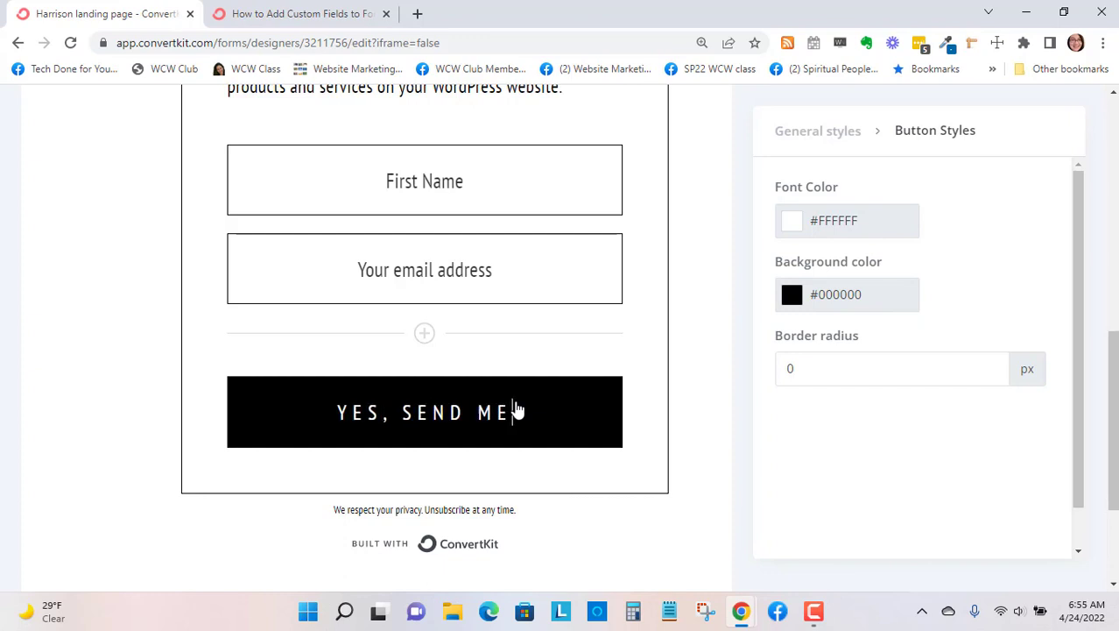
pyautogui.write(' THE GUIDE')
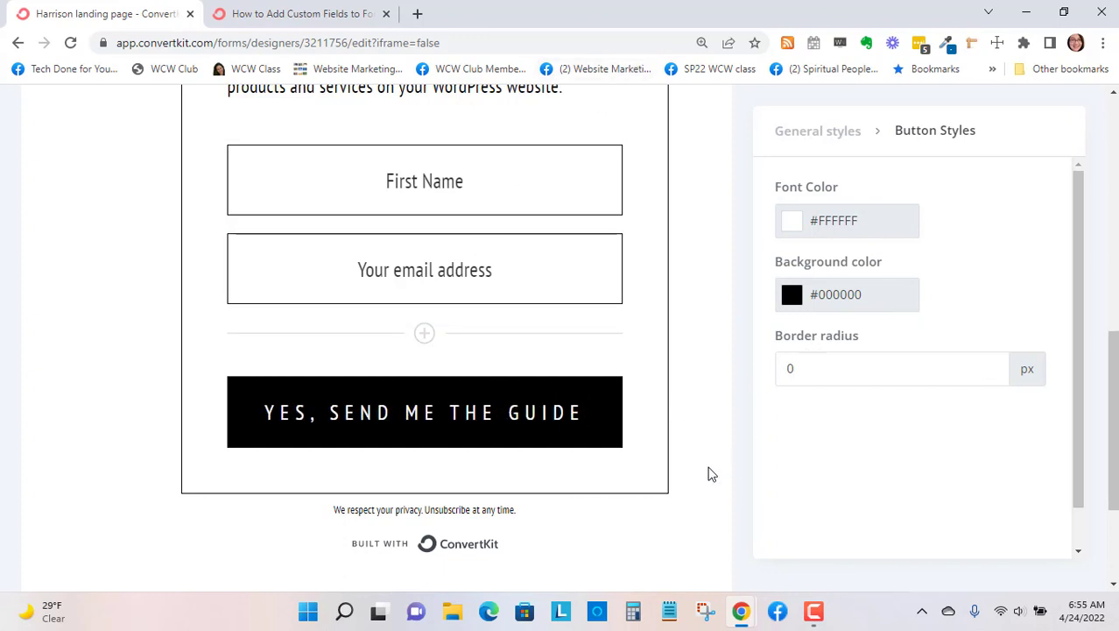
# - Set the signup button's background color to dark blue #110E76
pyautogui.click(823, 305)
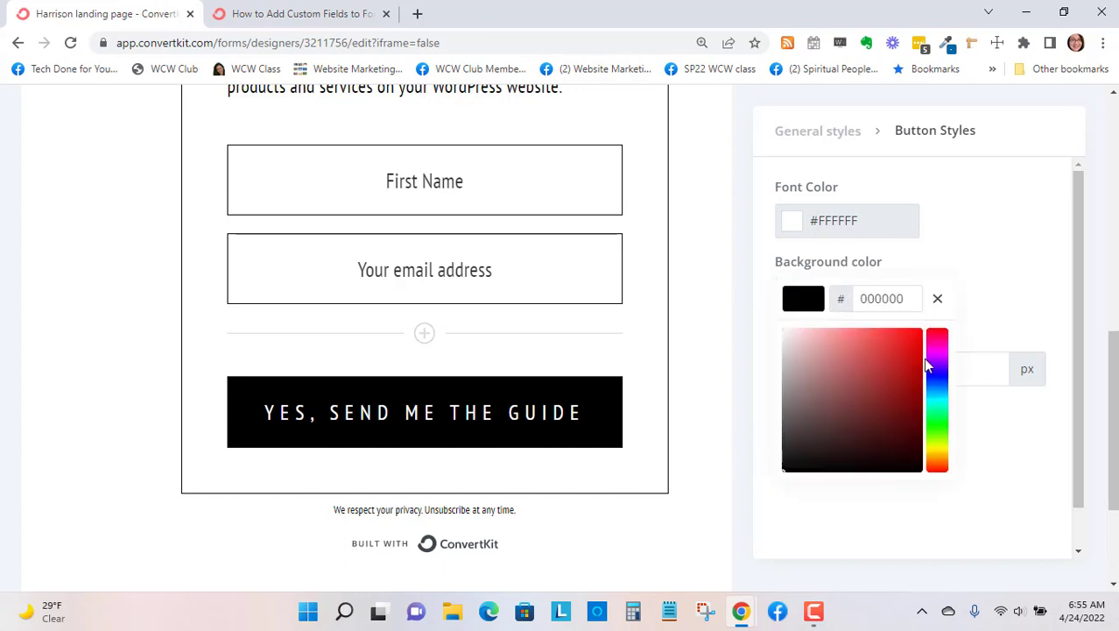
pyautogui.click(935, 378)
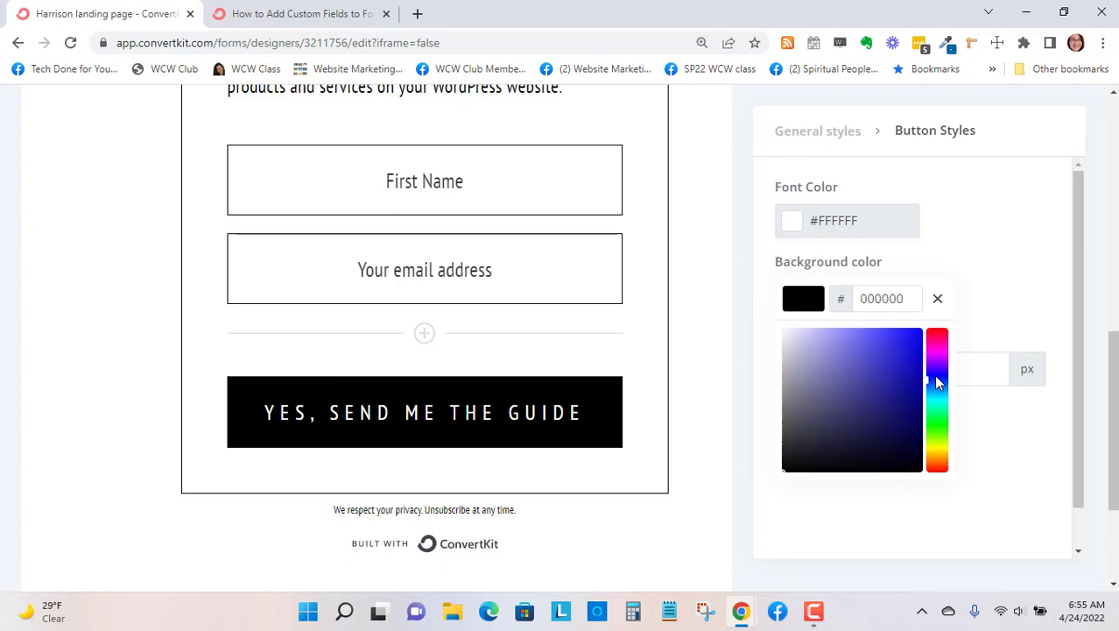
pyautogui.click(905, 359)
pyautogui.click(905, 405)
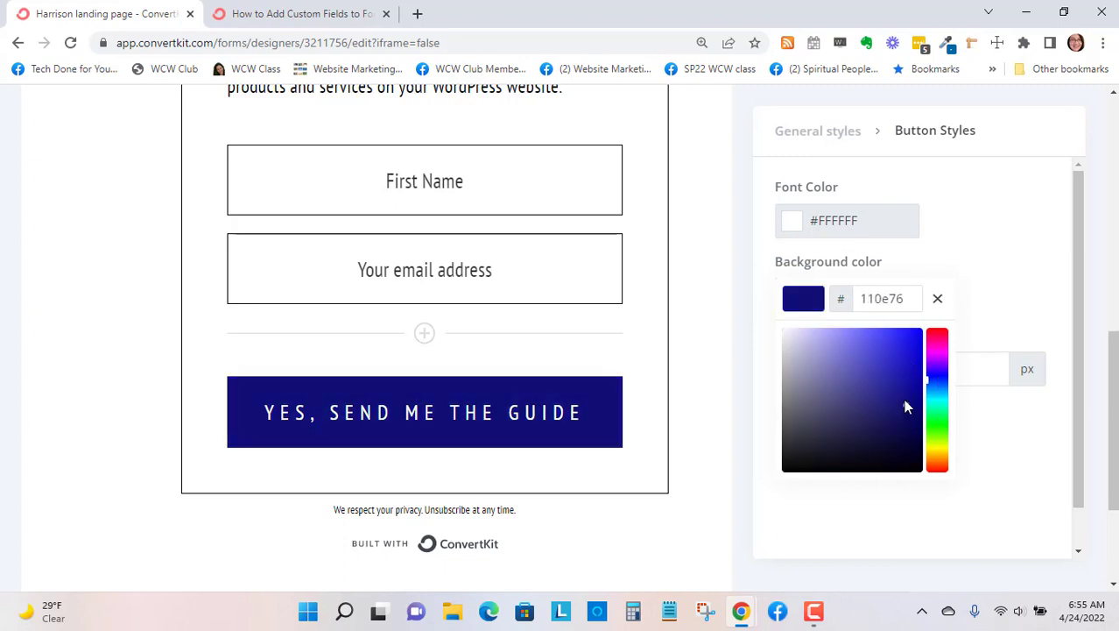
pyautogui.click(686, 366)
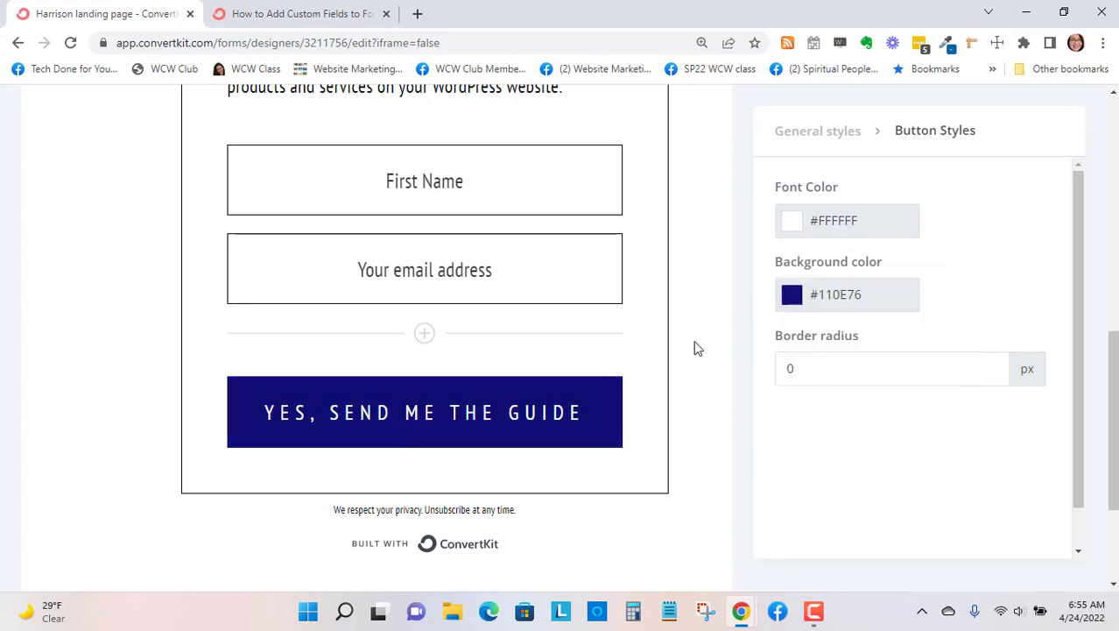
# - Open the media library for the placeholder image above the landing page's headline
pyautogui.scroll(8, 691, 350)
pyautogui.scroll(-3, 675, 350)
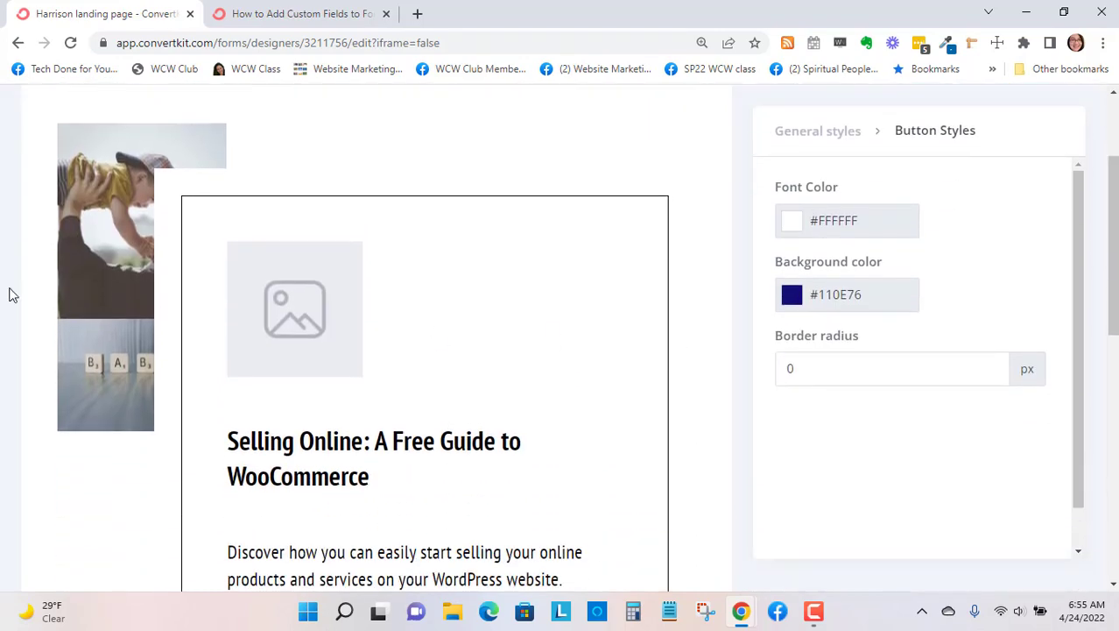
pyautogui.click(310, 238)
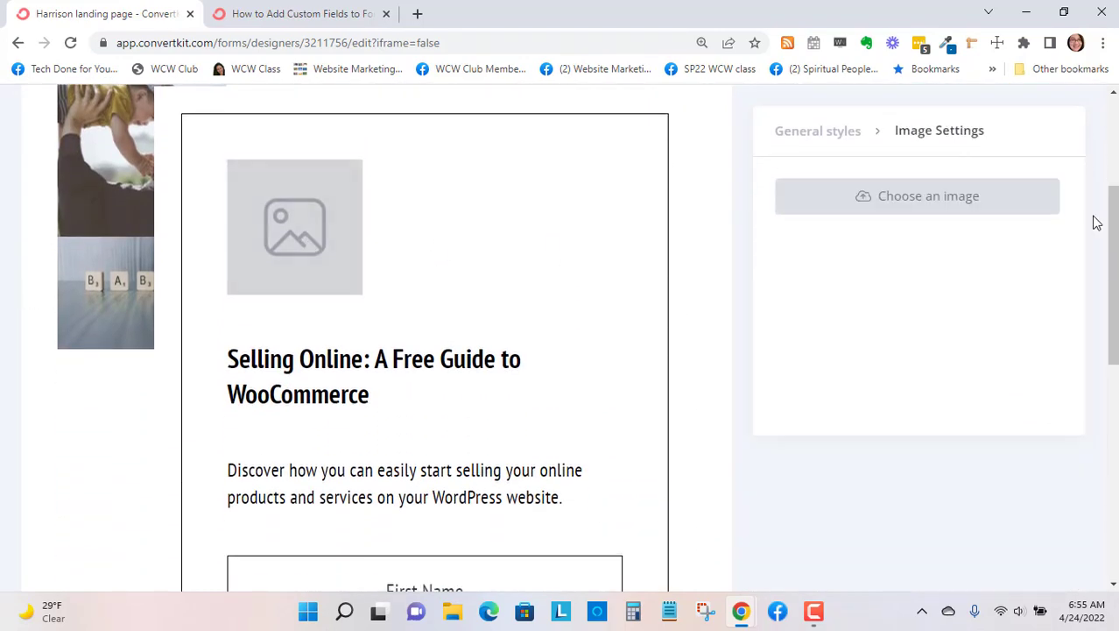
pyautogui.click(953, 207)
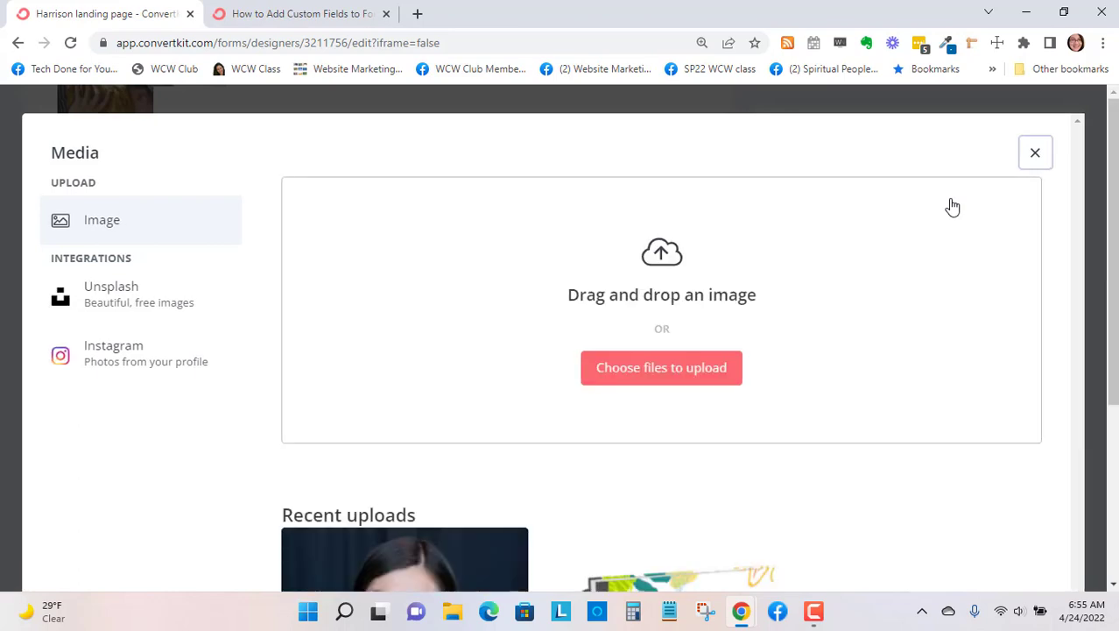
# - Look through the recent uploads in the media library, and switch the image source to Unsplash
pyautogui.scroll(-1, 949, 209)
pyautogui.scroll(-2, 949, 210)
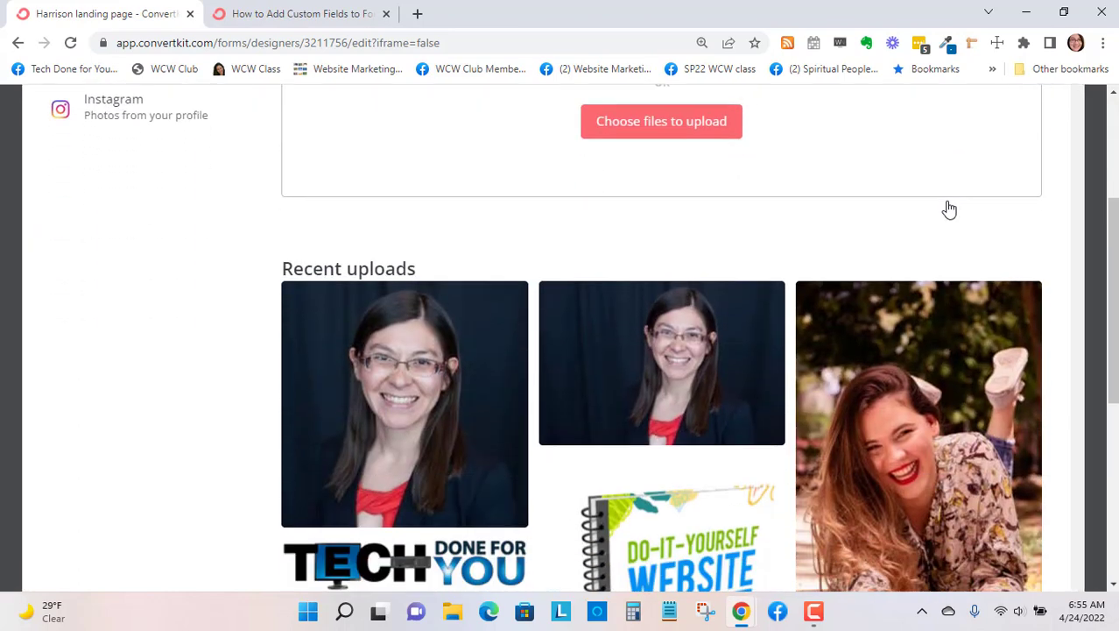
pyautogui.scroll(3, 947, 208)
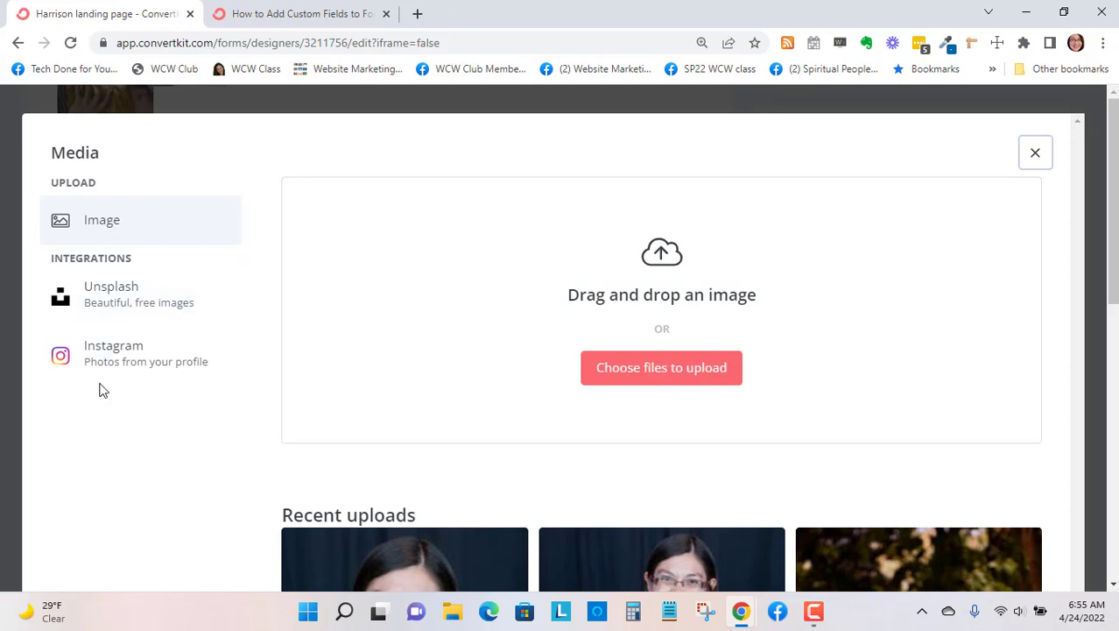
pyautogui.click(124, 306)
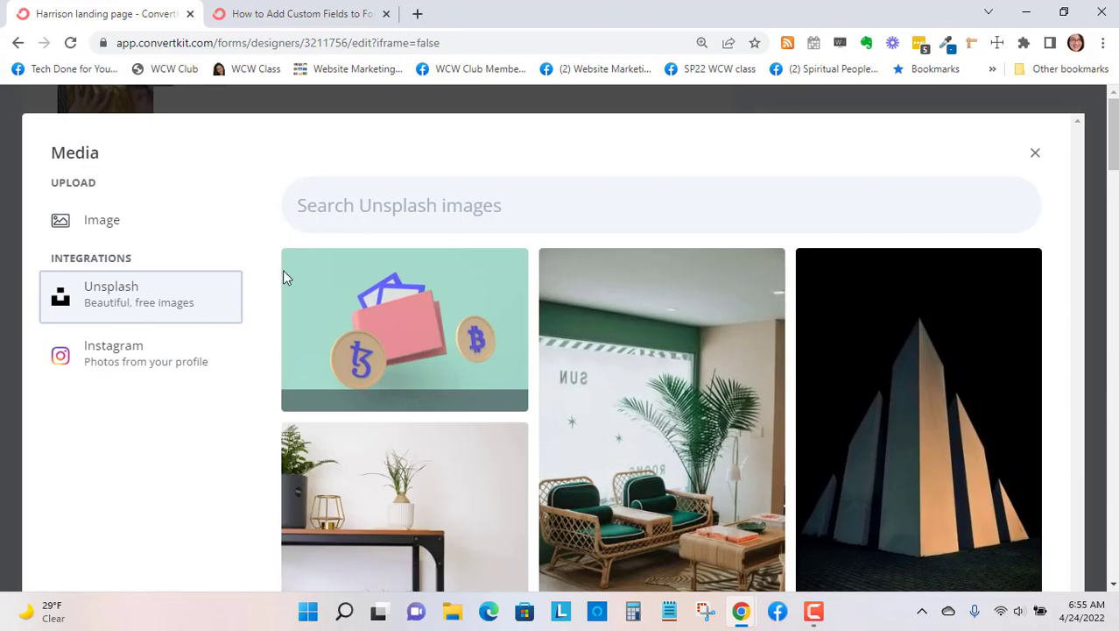
pyautogui.click(365, 212)
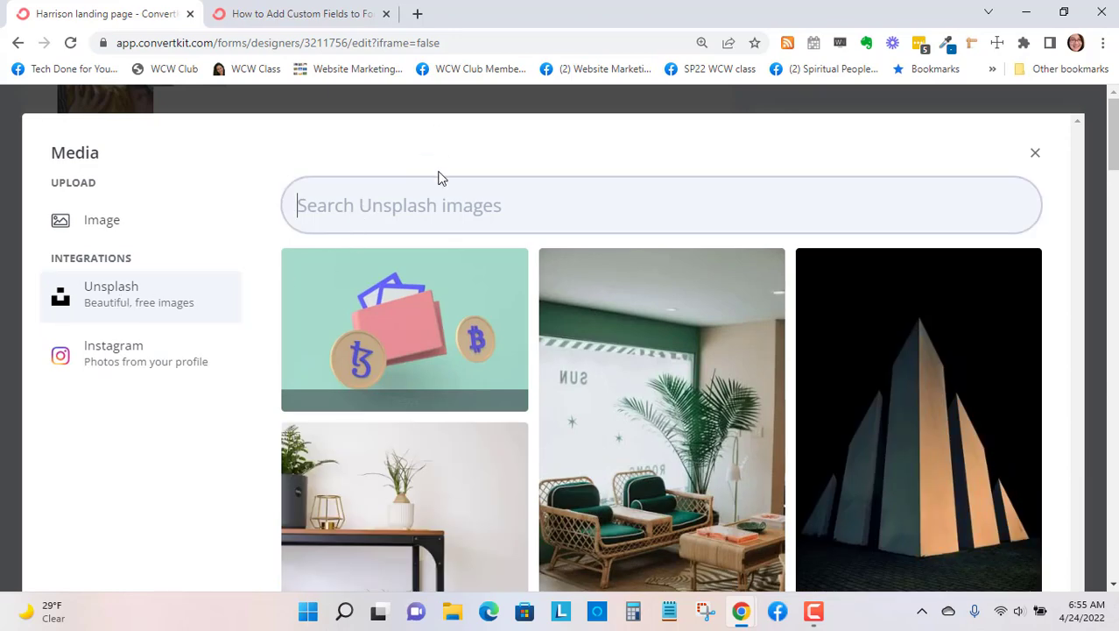
# - Open the unsplash.com website in a new browser tab
pyautogui.click(419, 13)
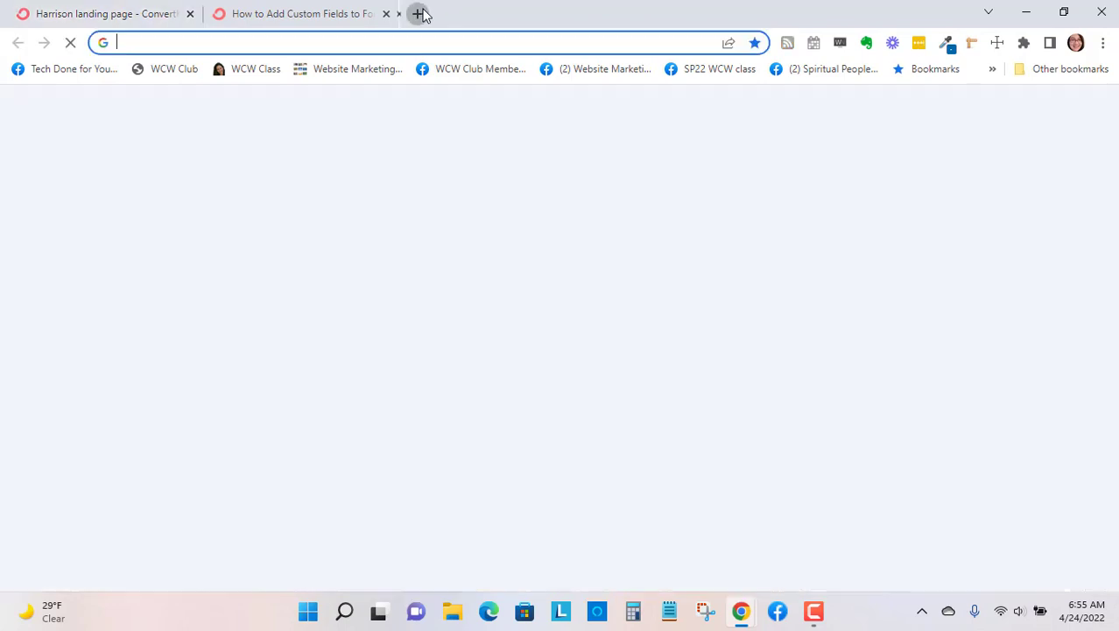
pyautogui.write('unspl')
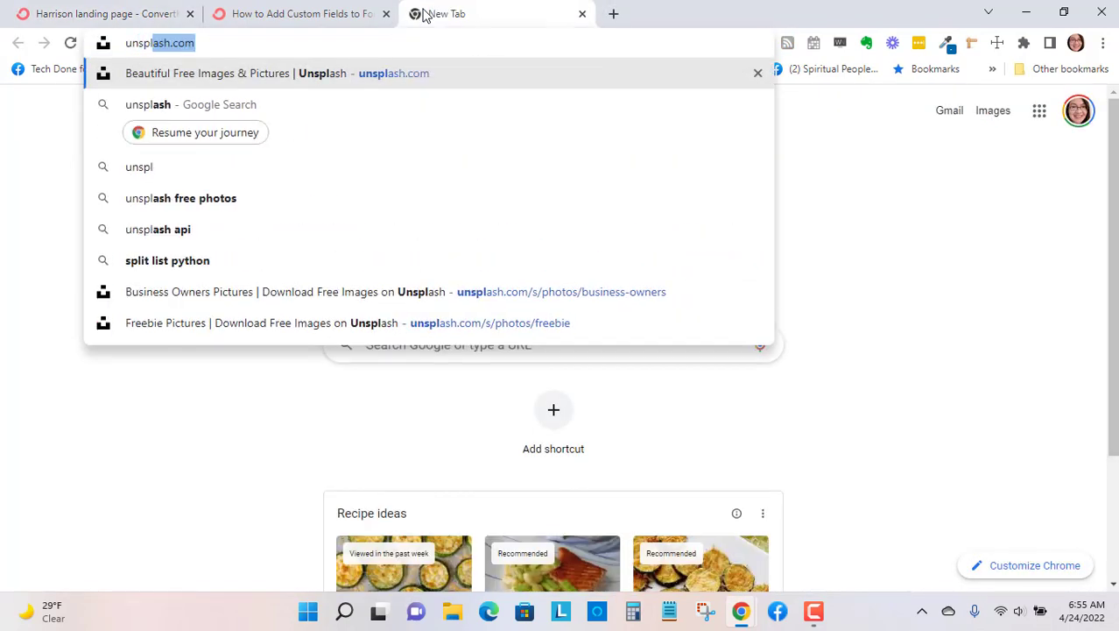
pyautogui.press('Return')
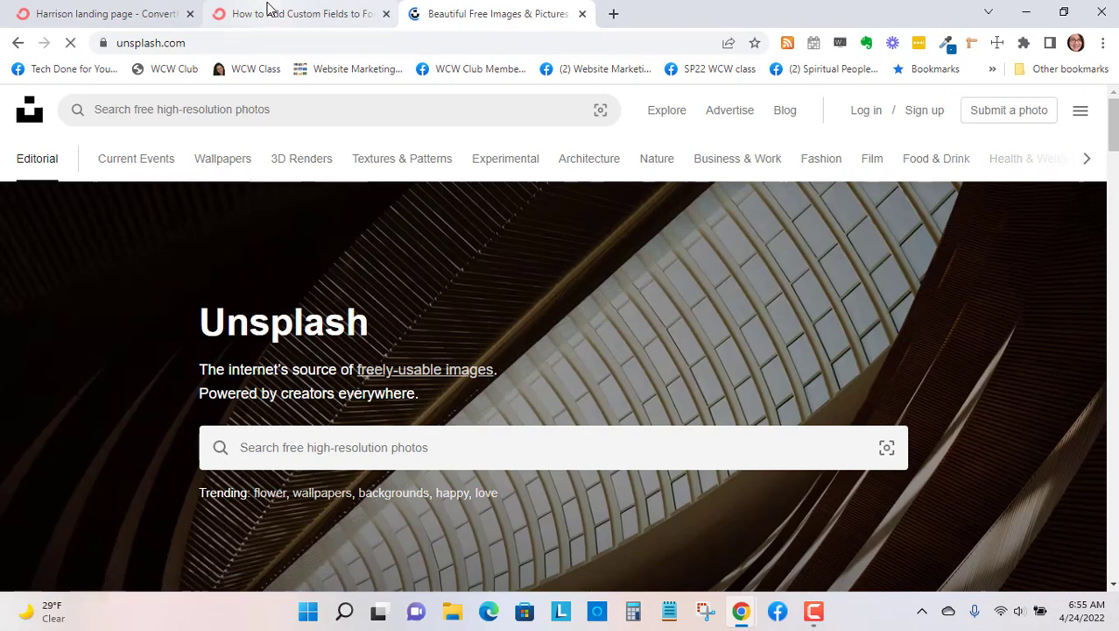
pyautogui.click(272, 12)
pyautogui.click(483, 12)
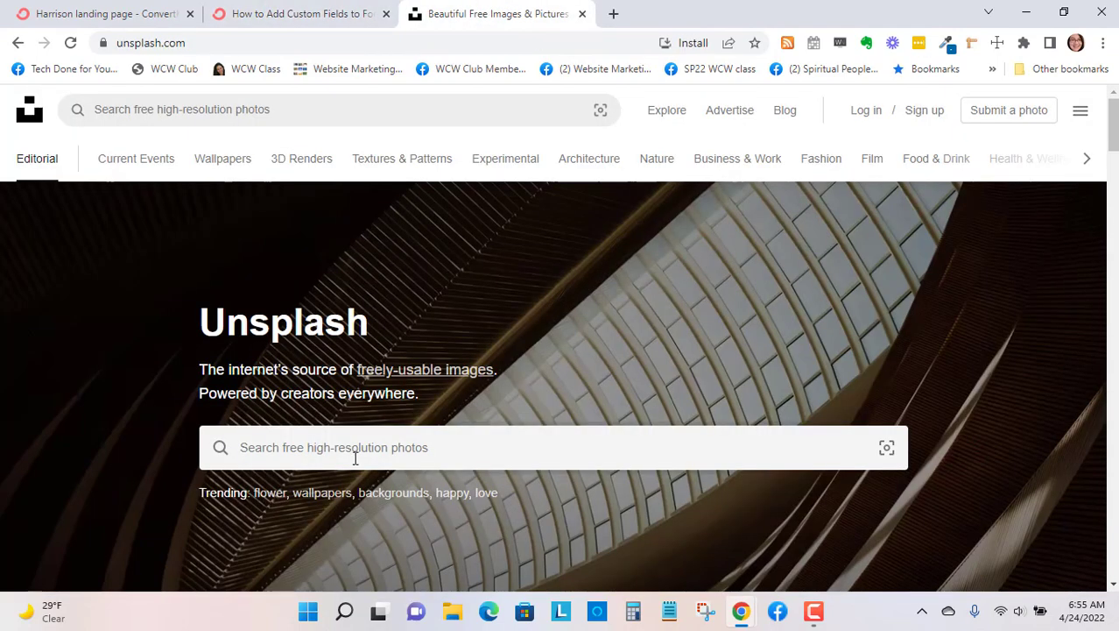
# - Search the Unsplash website for "business owners" and look through the photos
pyautogui.click(355, 453)
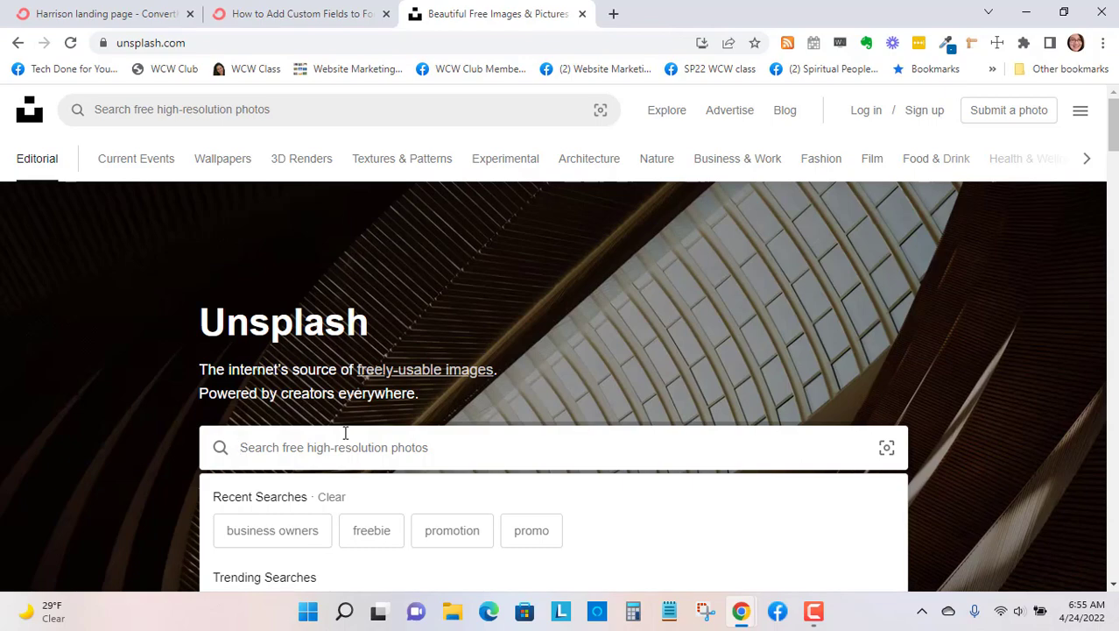
pyautogui.click(277, 538)
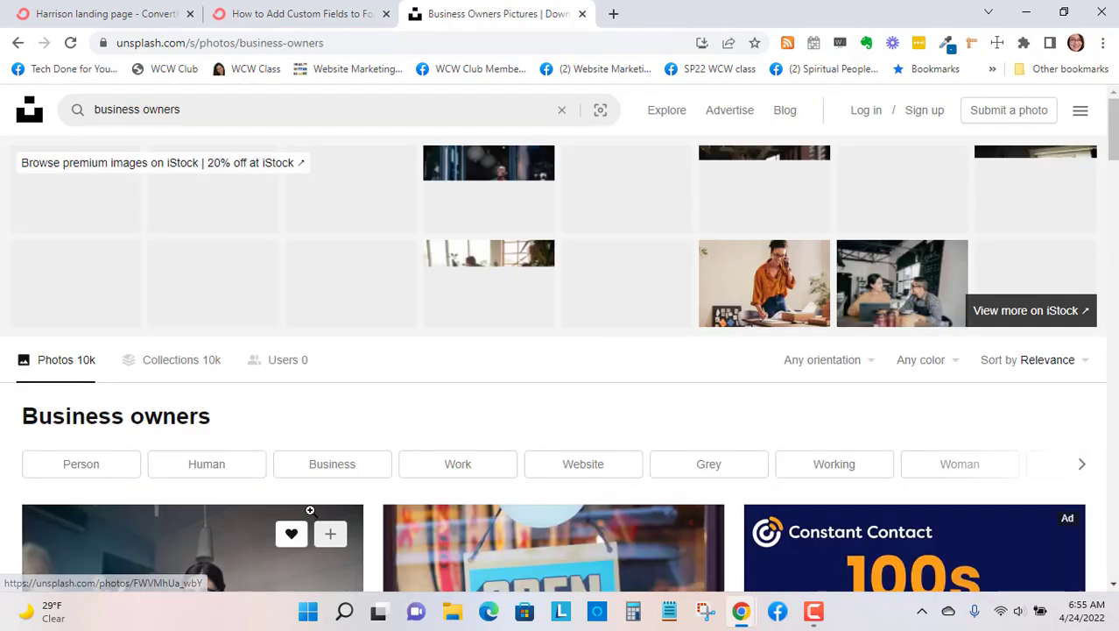
pyautogui.scroll(-5, 432, 327)
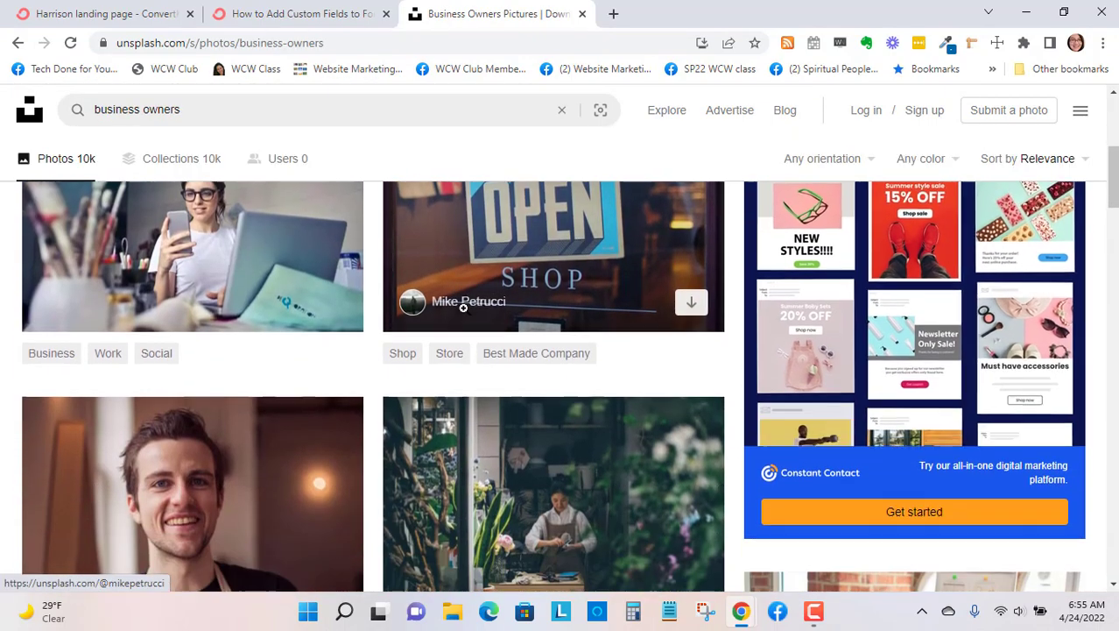
pyautogui.scroll(-4, 464, 306)
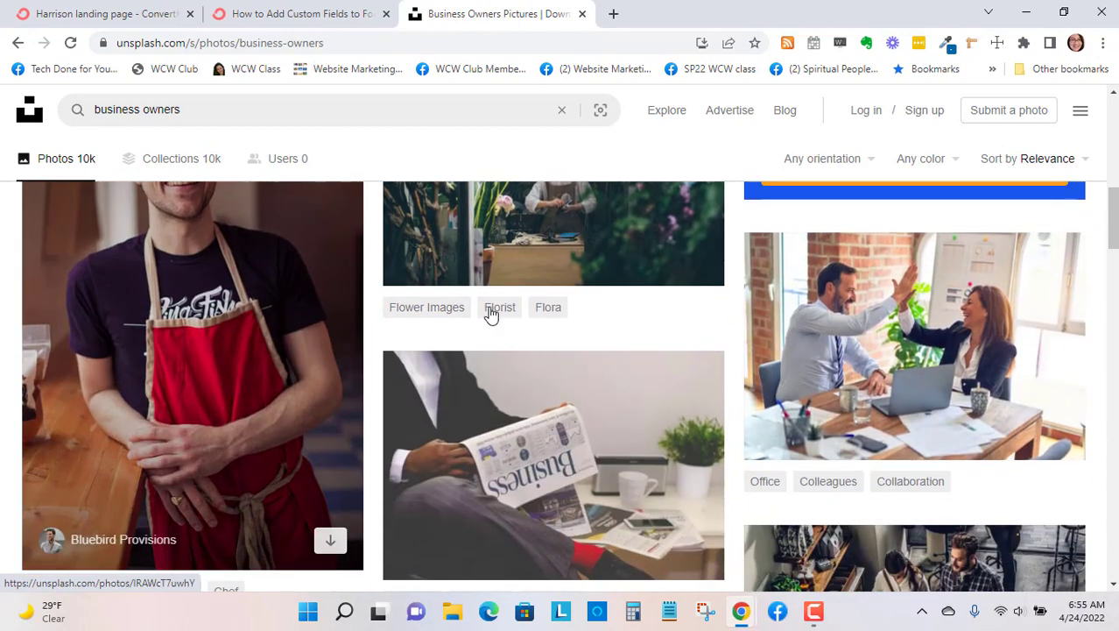
pyautogui.scroll(-2, 642, 322)
pyautogui.scroll(2, 921, 238)
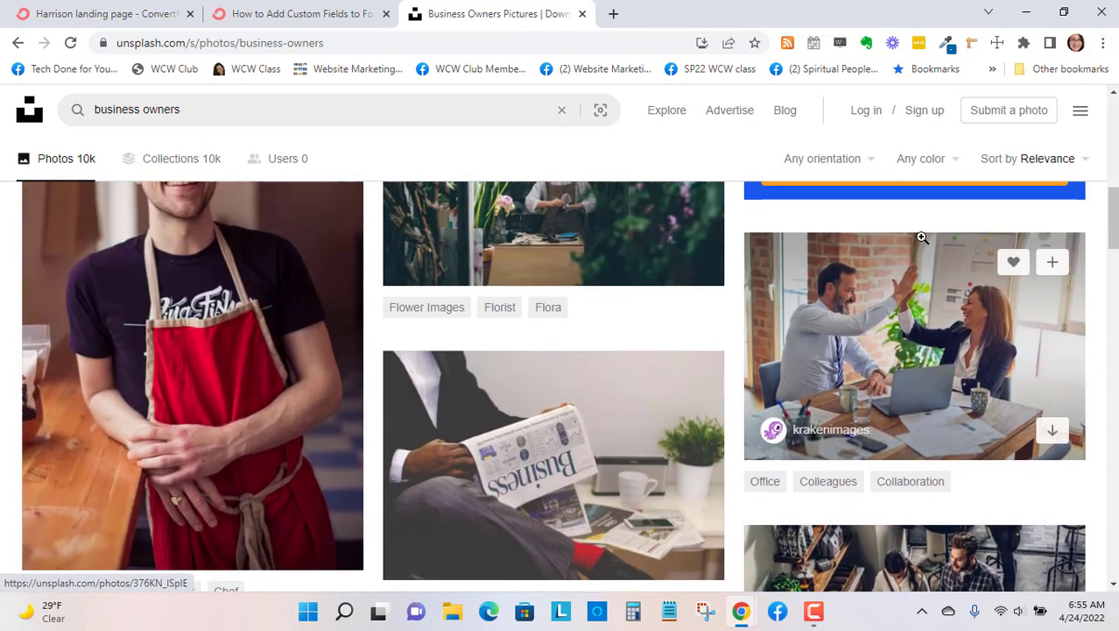
pyautogui.scroll(-4, 933, 273)
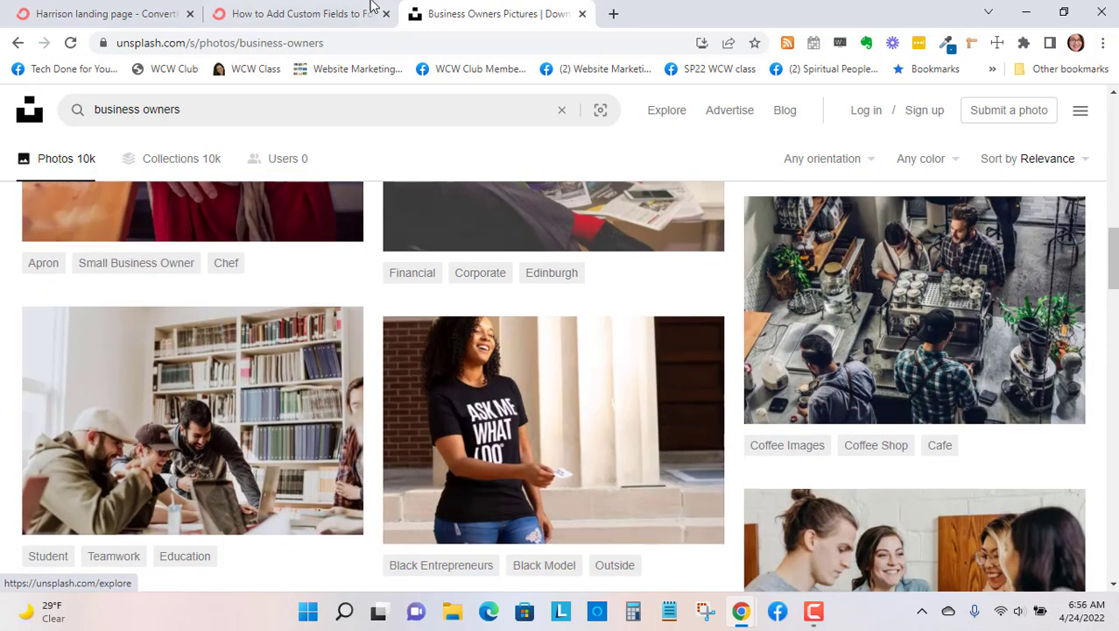
# - Return to the Harrison landing page editor and search its Unsplash image library for "selling"
pyautogui.click(307, 13)
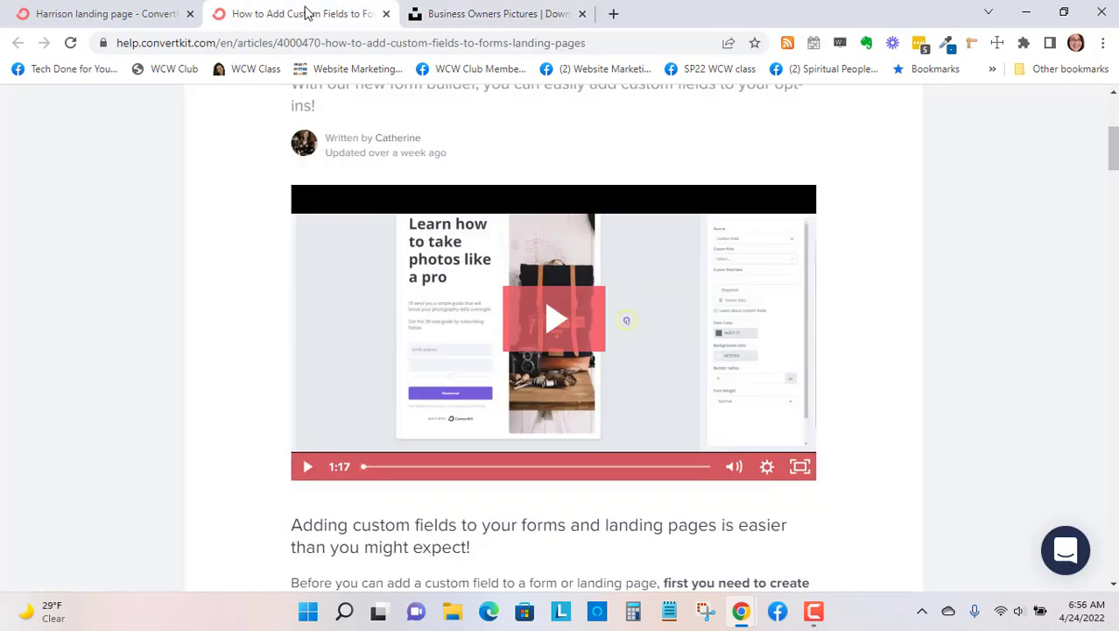
pyautogui.click(96, 13)
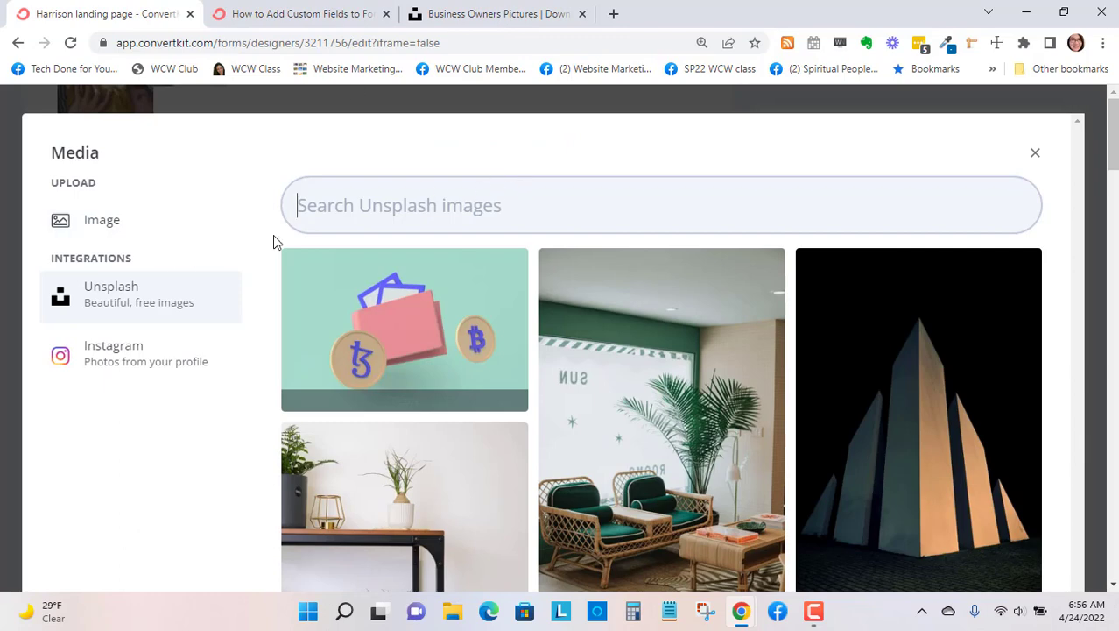
pyautogui.click(489, 221)
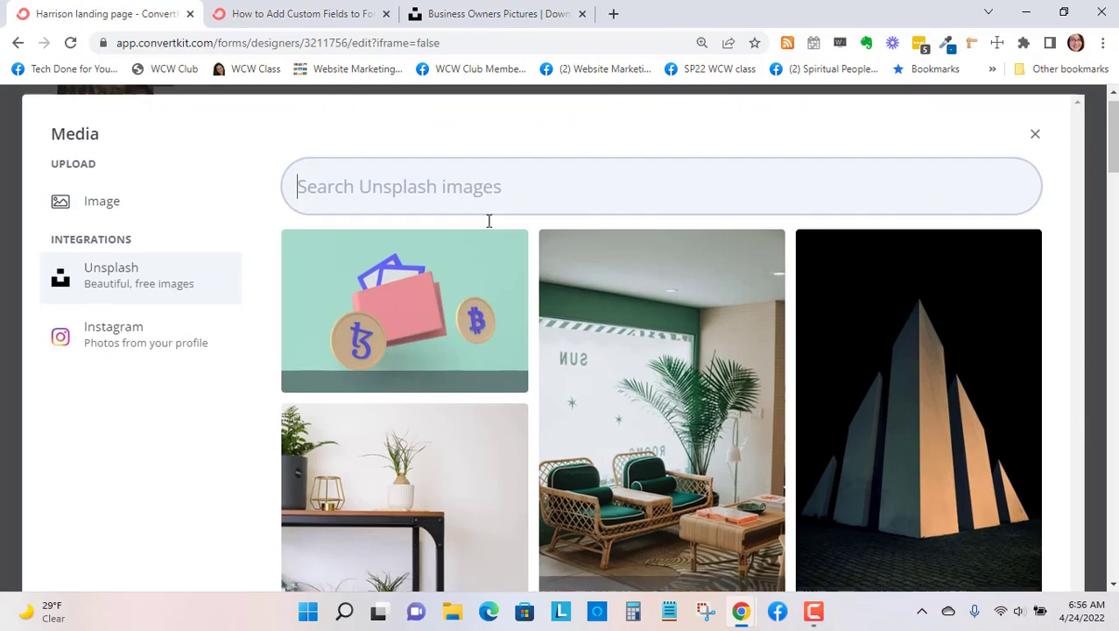
pyautogui.scroll(-3, 489, 221)
pyautogui.scroll(3, 488, 223)
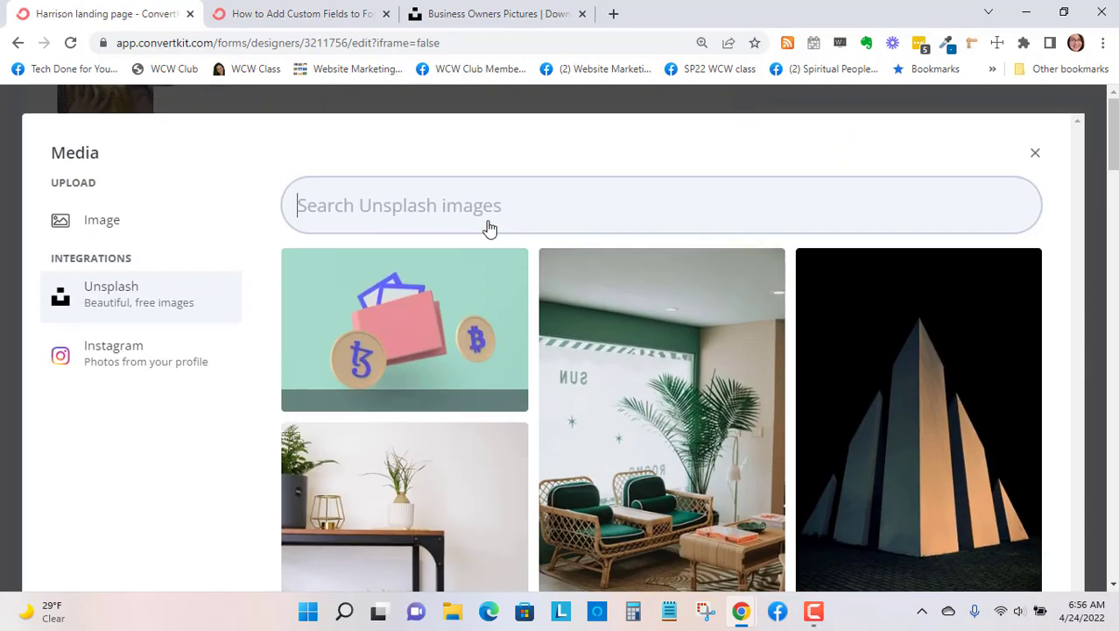
pyautogui.write('Selling')
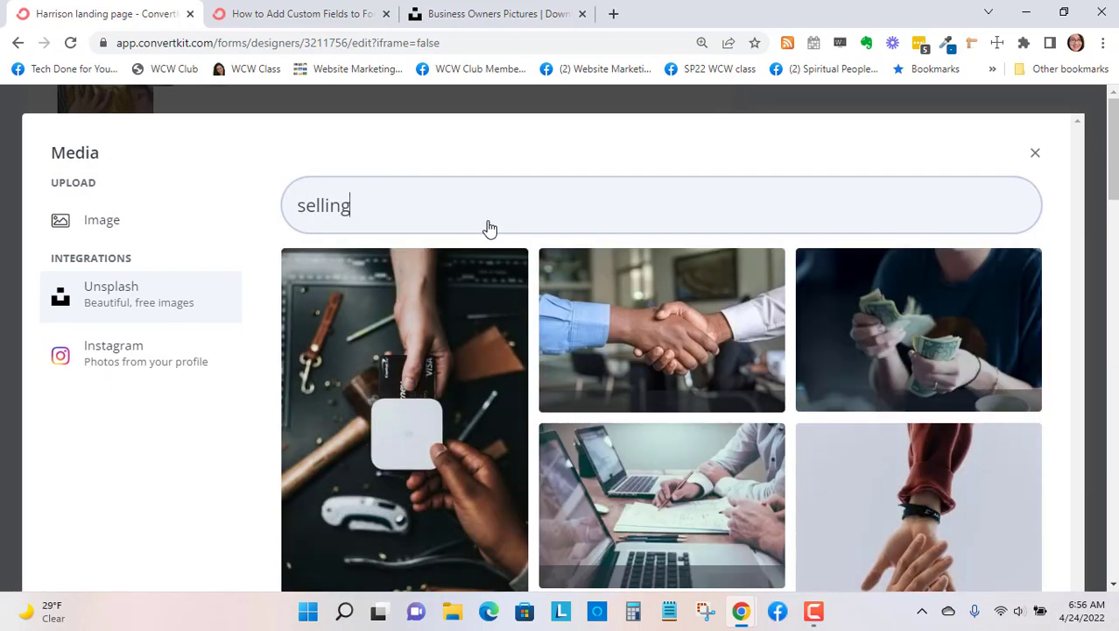
# - Browse the "selling" photos and use the one of a hand holding a phone over a laptop as the image above the headline
pyautogui.scroll(-3, 902, 318)
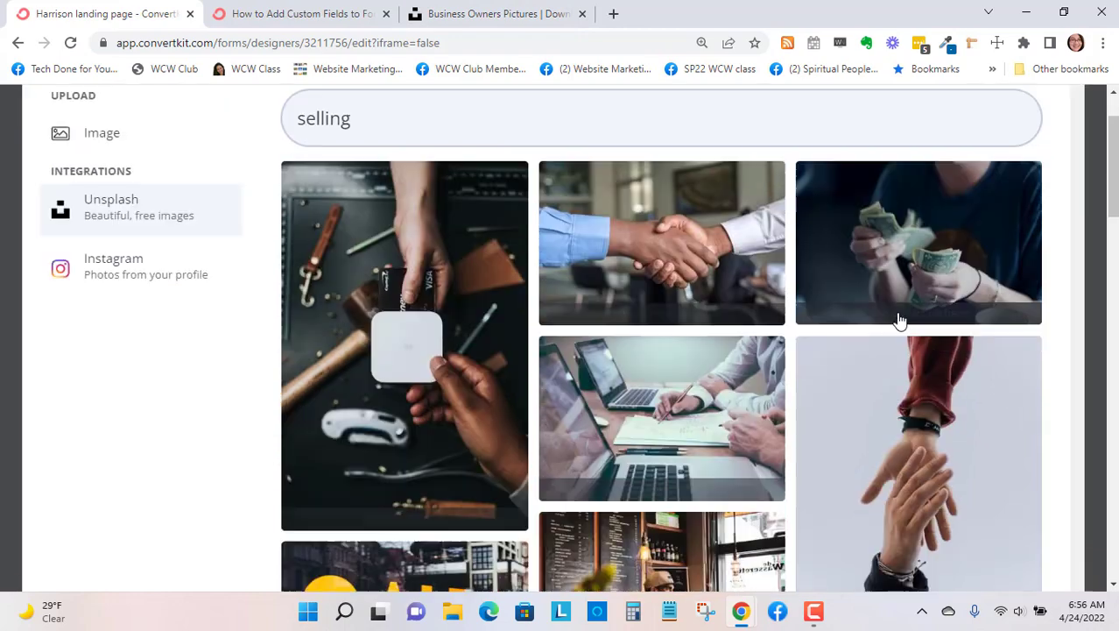
pyautogui.scroll(-5, 898, 318)
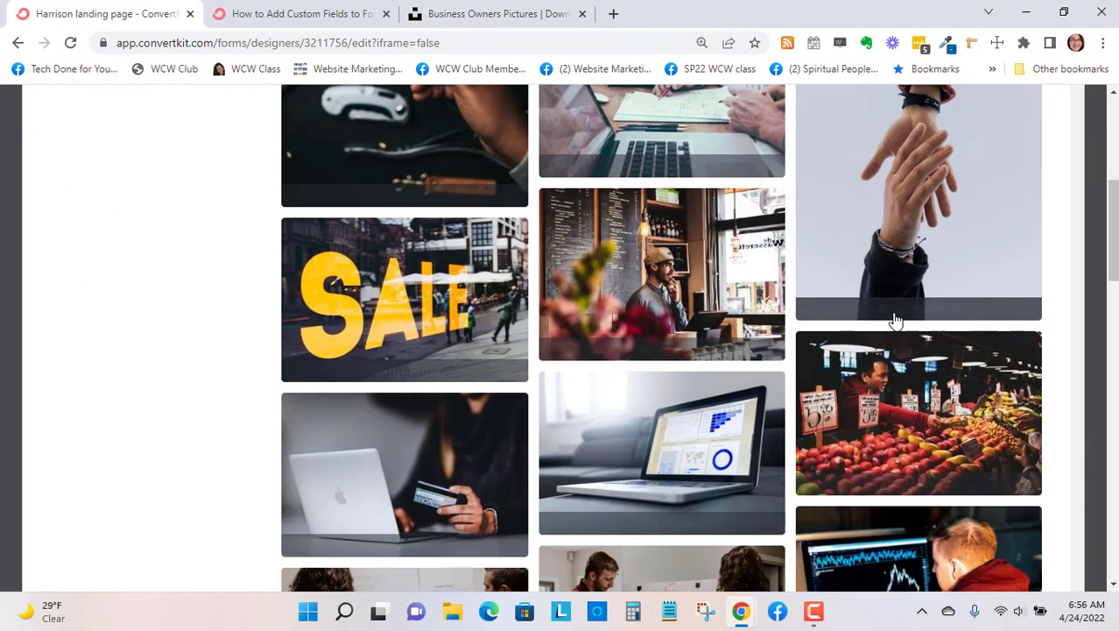
pyautogui.scroll(-2, 893, 319)
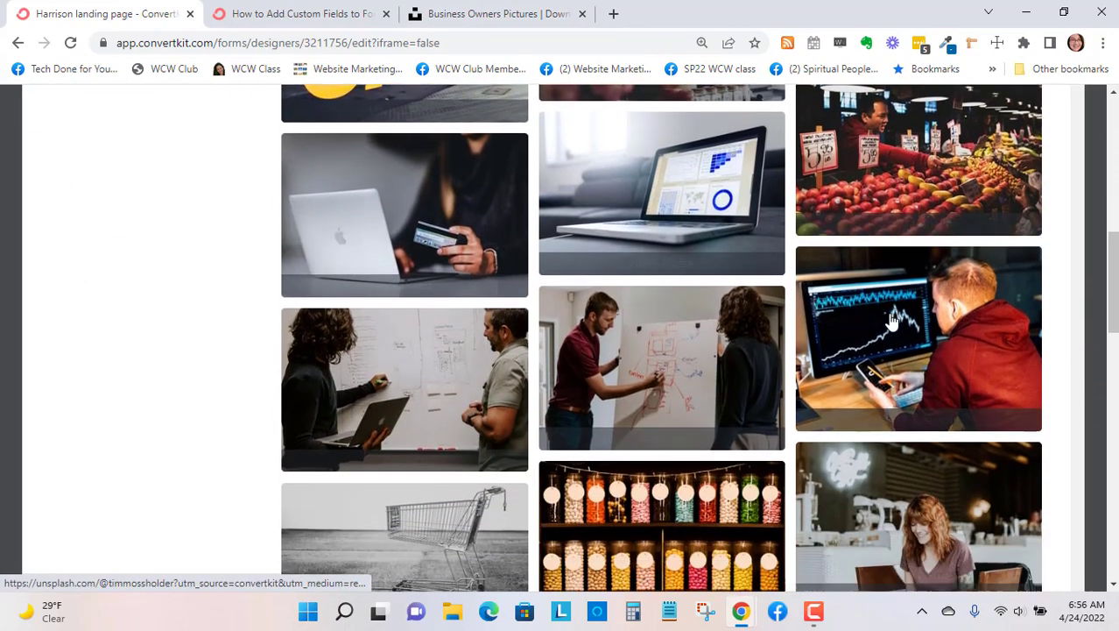
pyautogui.scroll(-4, 891, 320)
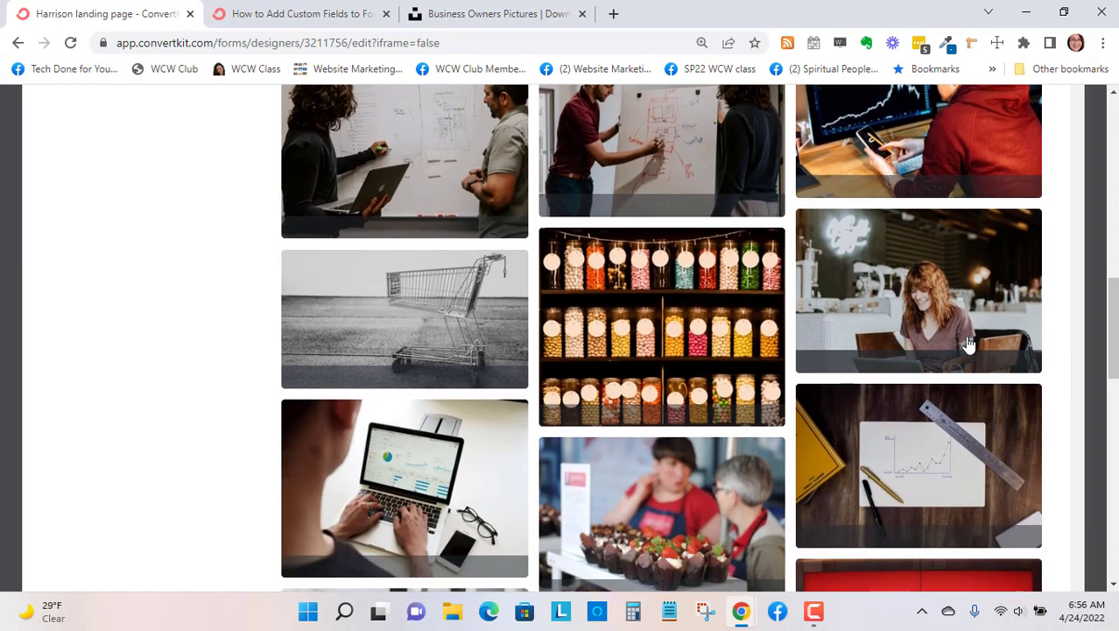
pyautogui.scroll(-3, 957, 344)
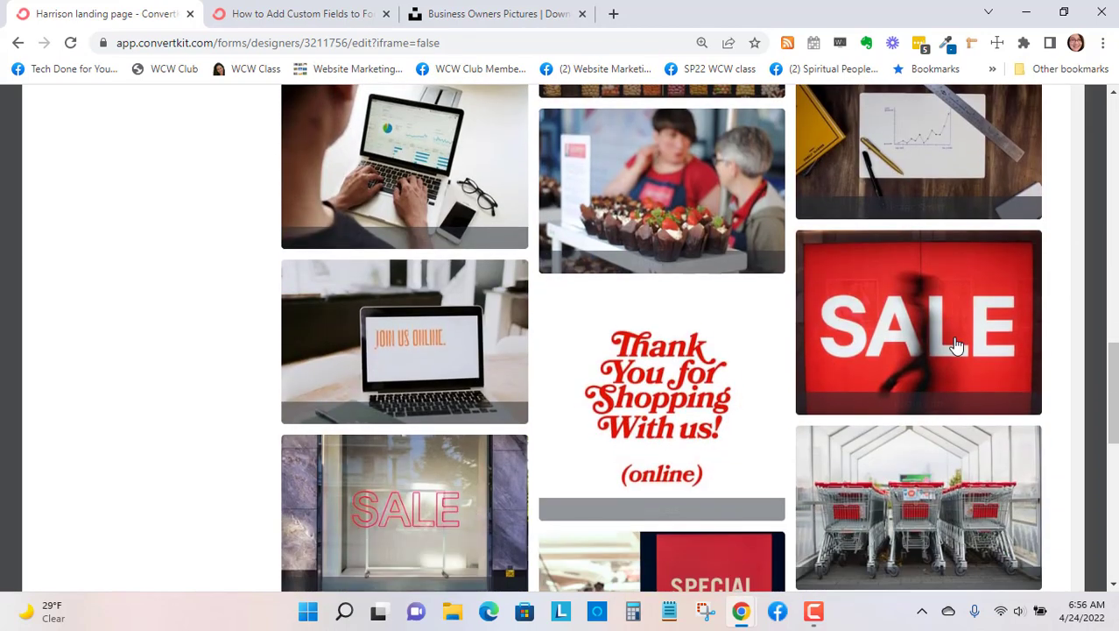
pyautogui.scroll(-4, 957, 344)
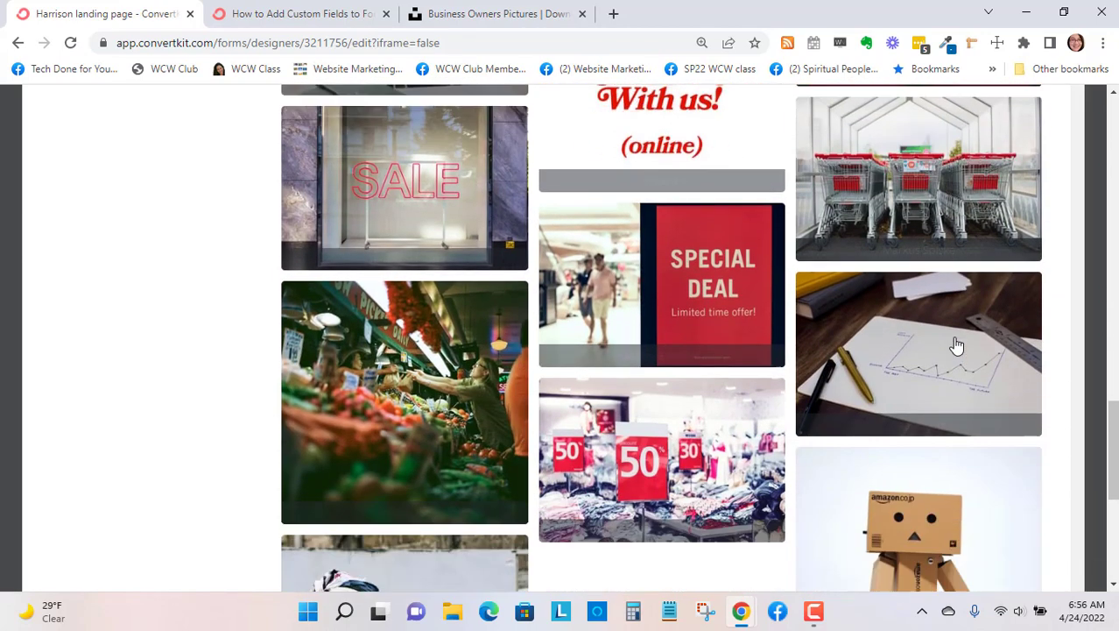
pyautogui.scroll(-5, 958, 344)
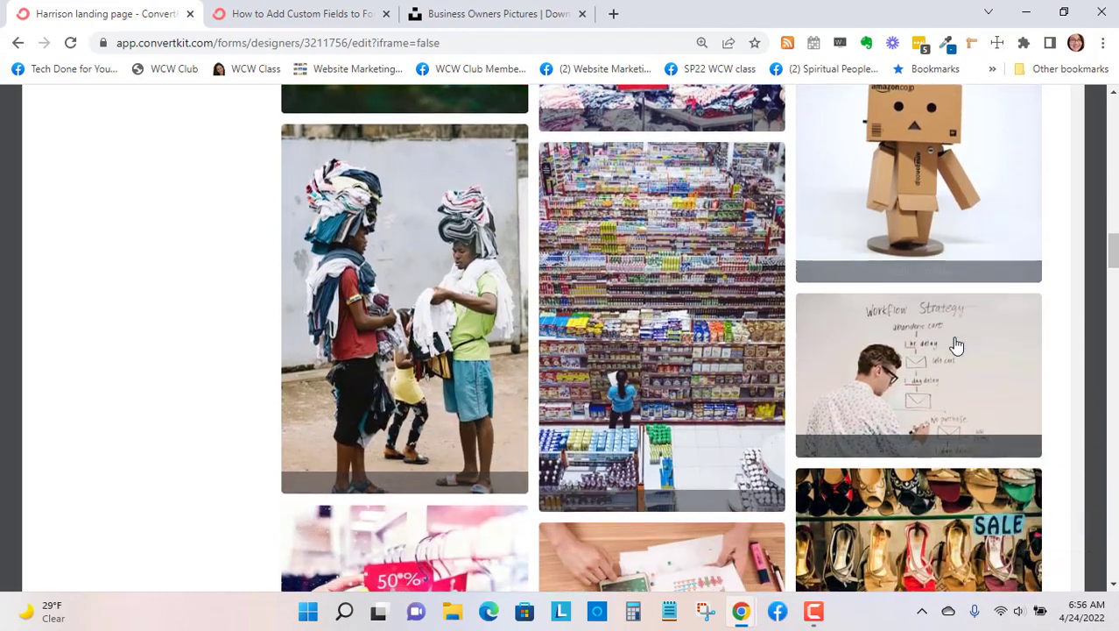
pyautogui.scroll(-3, 957, 344)
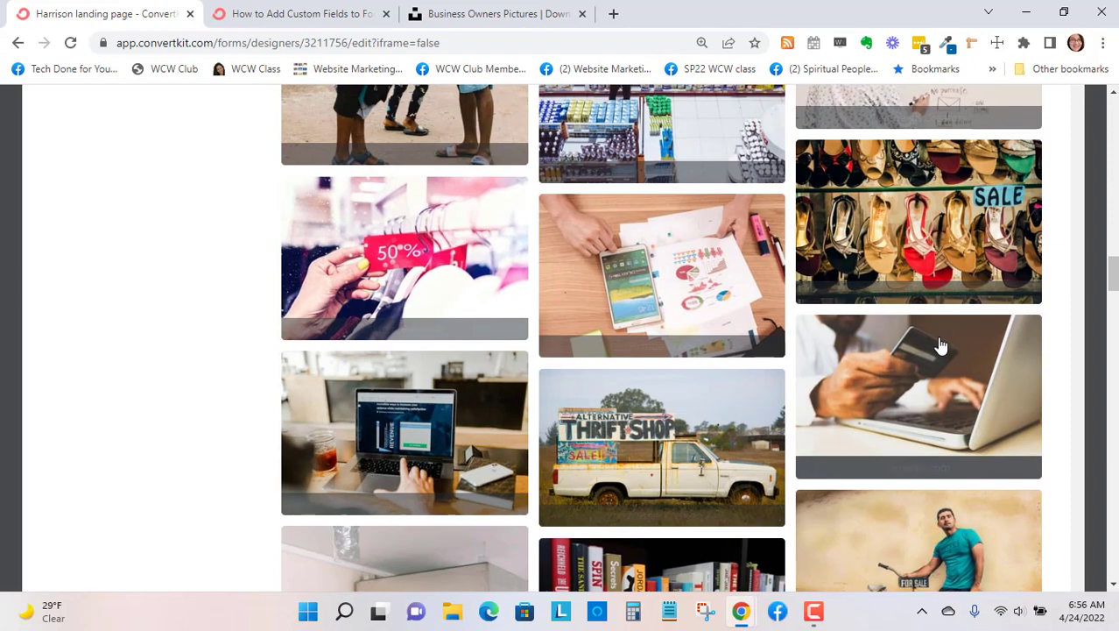
pyautogui.scroll(-3, 953, 346)
pyautogui.scroll(-1, 898, 359)
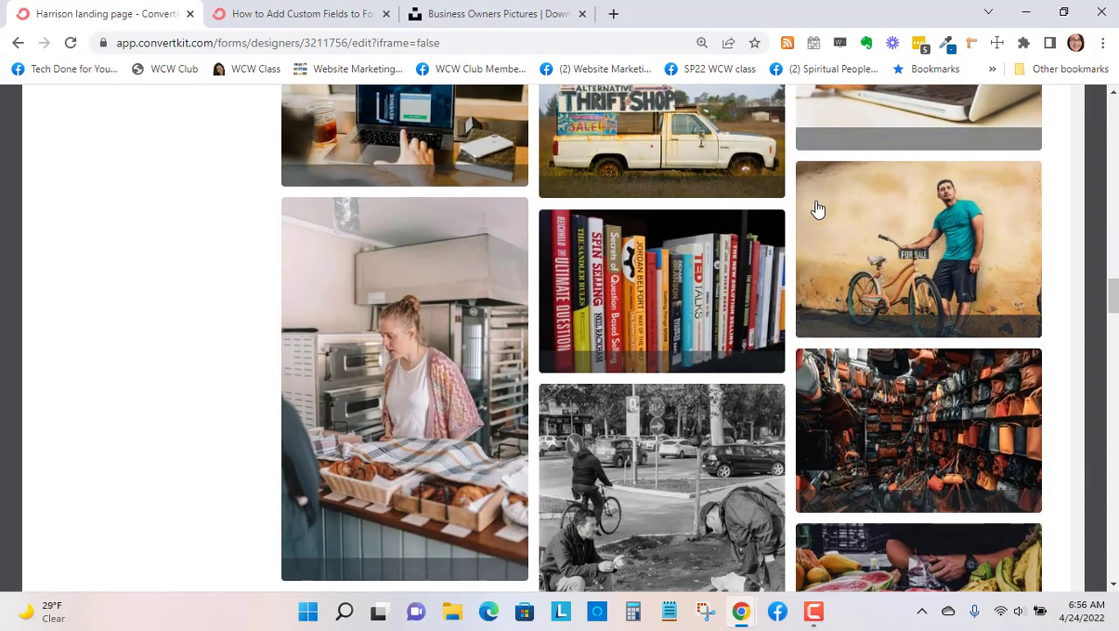
pyautogui.scroll(-5, 895, 281)
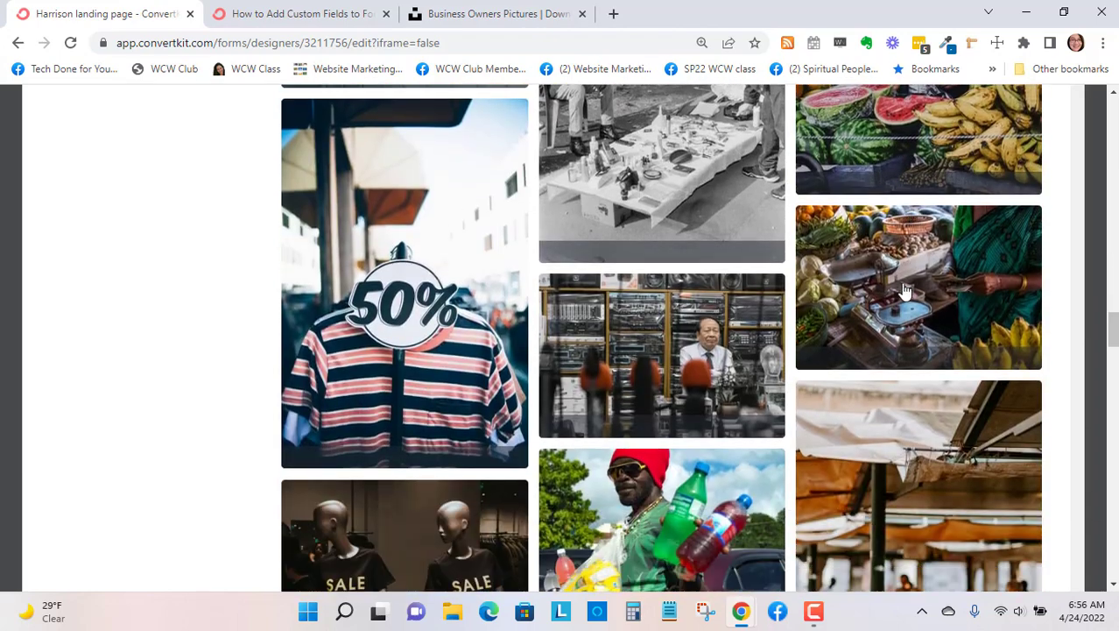
pyautogui.scroll(-3, 876, 292)
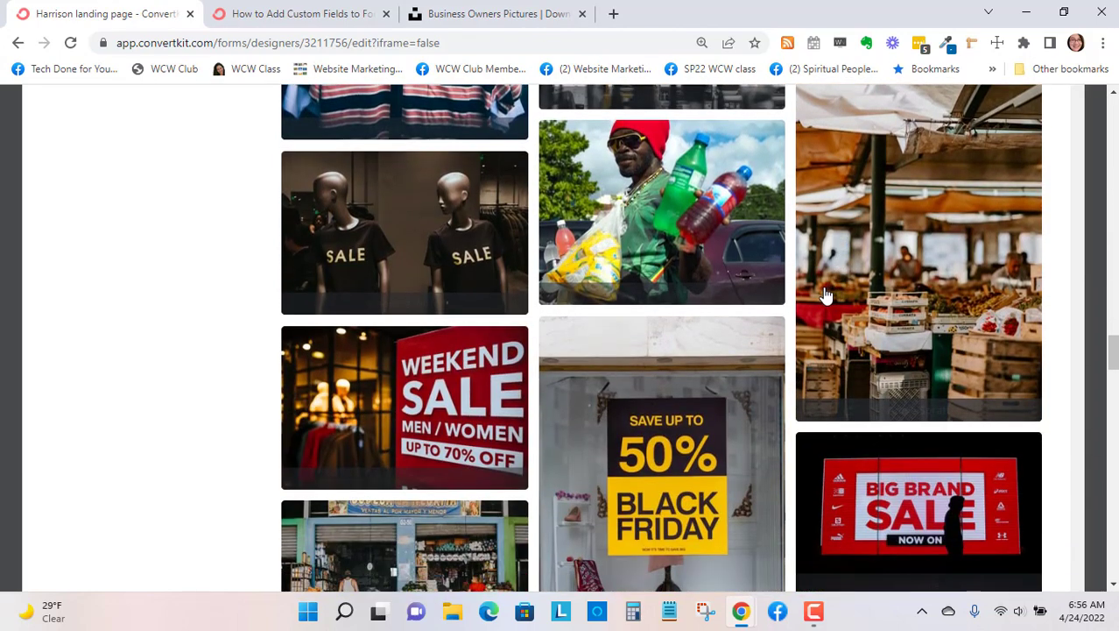
pyautogui.scroll(-5, 735, 301)
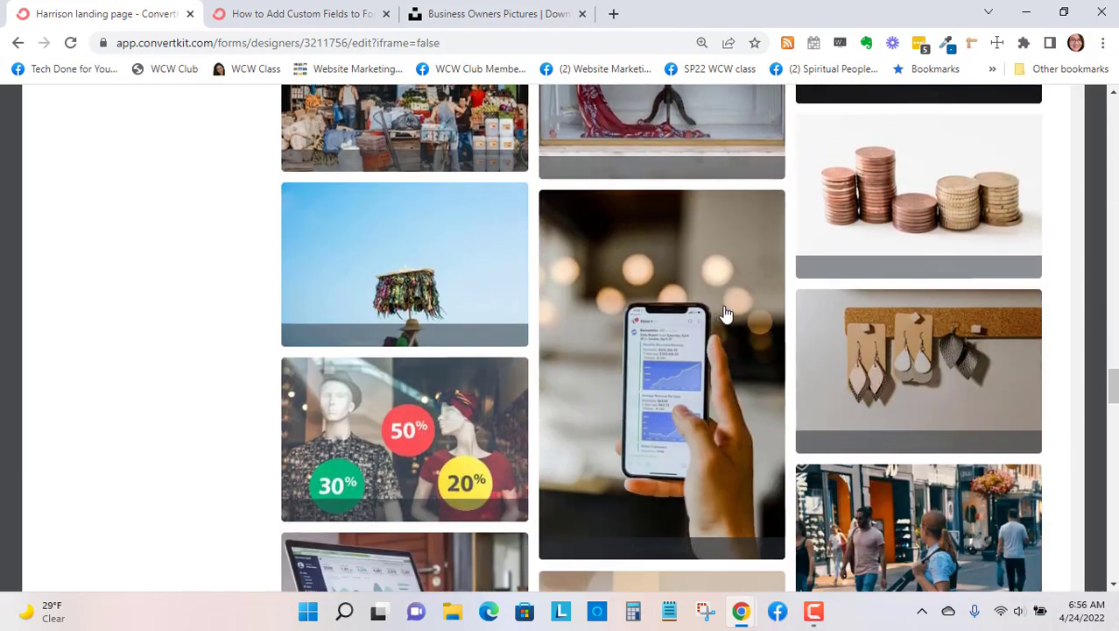
pyautogui.scroll(-3, 724, 312)
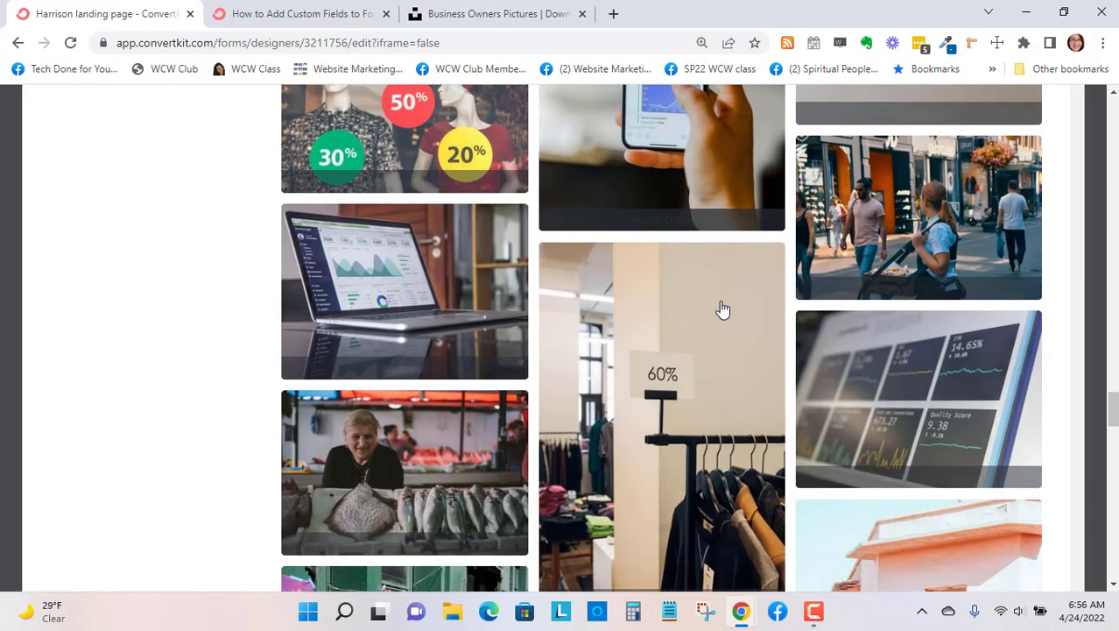
pyautogui.scroll(-7, 723, 309)
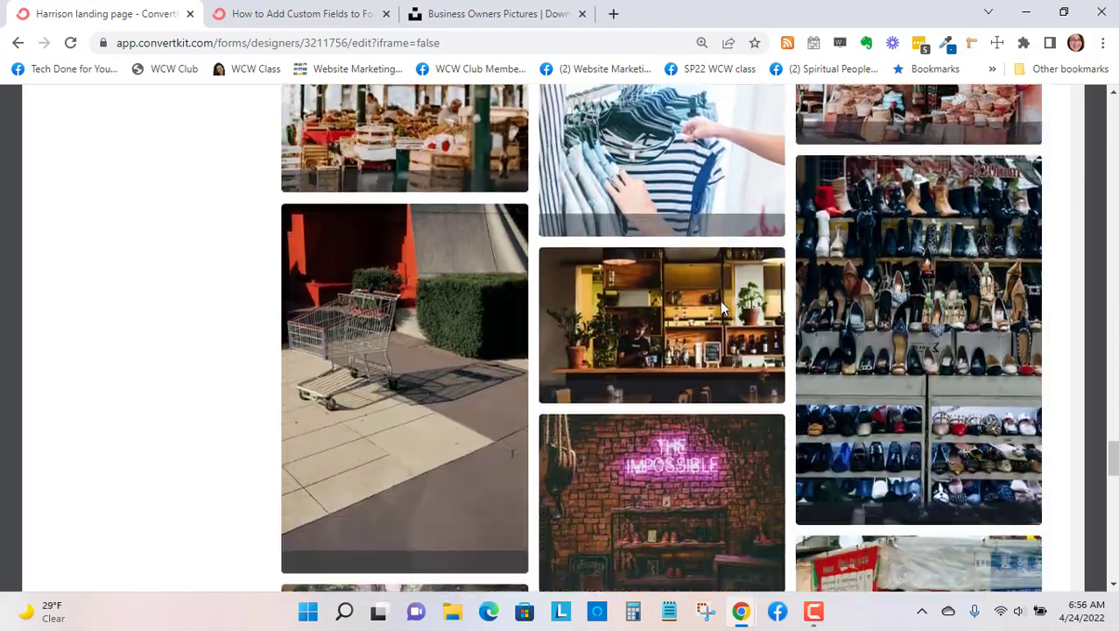
pyautogui.scroll(-7, 722, 308)
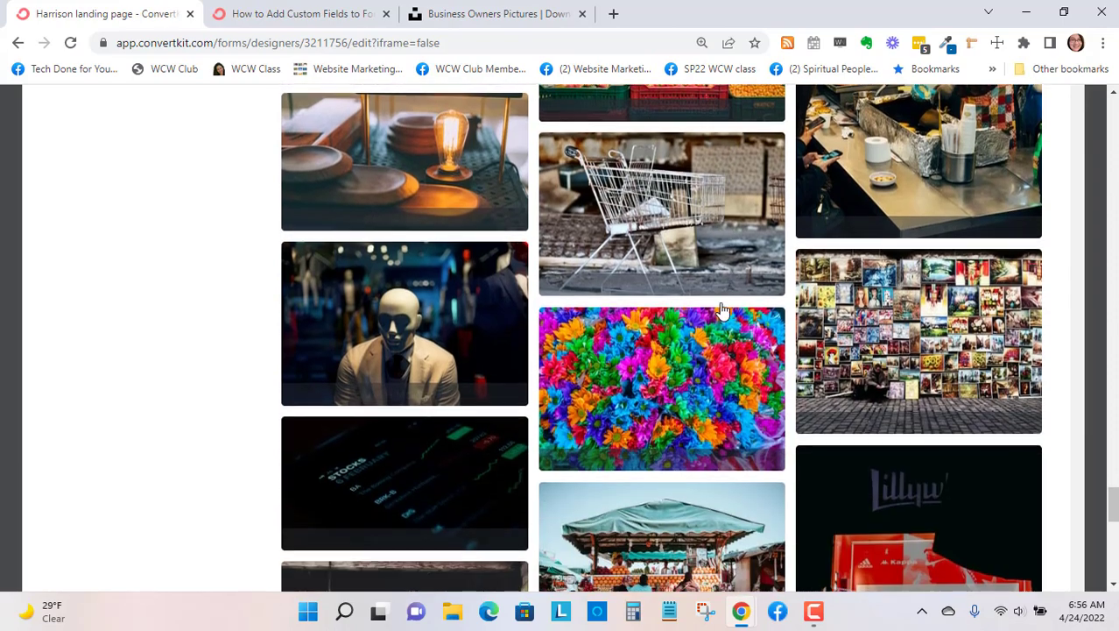
pyautogui.scroll(-5, 723, 308)
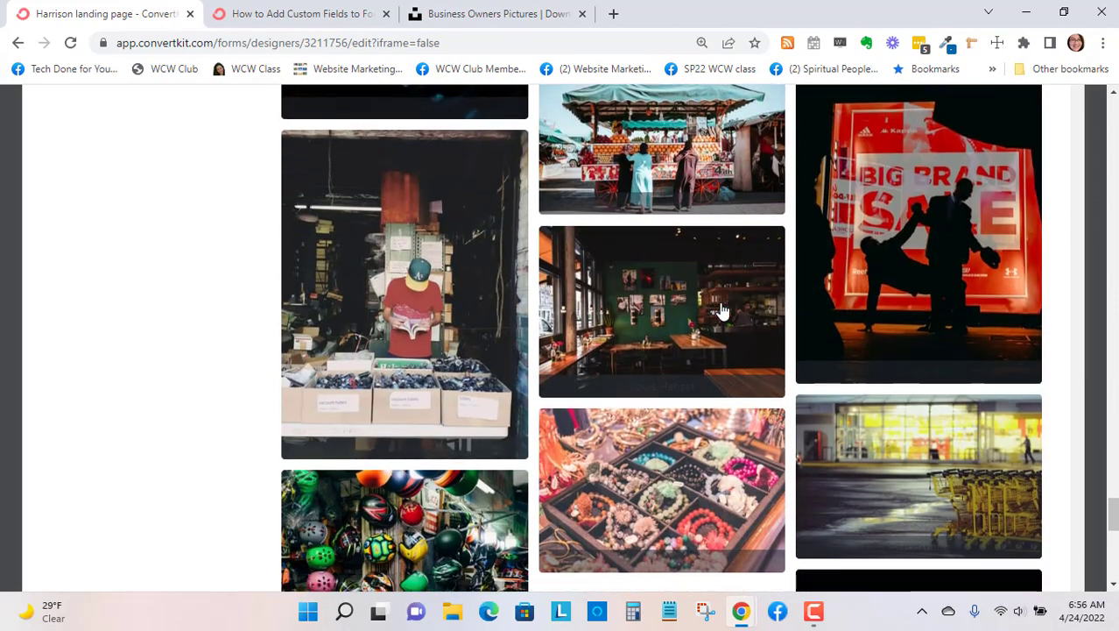
pyautogui.scroll(-6, 723, 308)
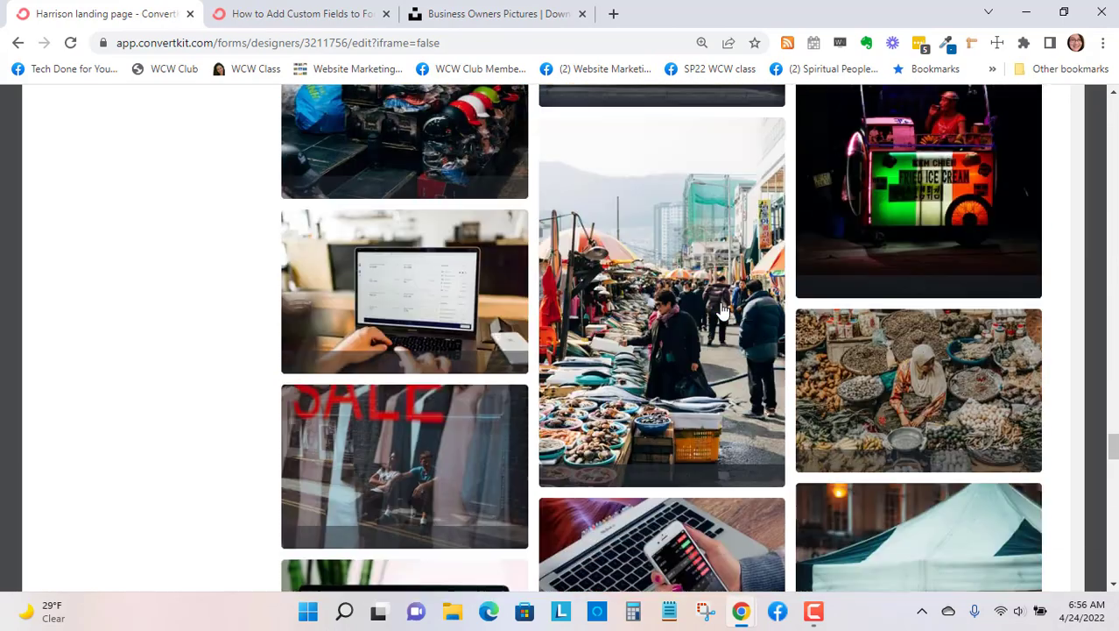
pyautogui.scroll(-3, 722, 309)
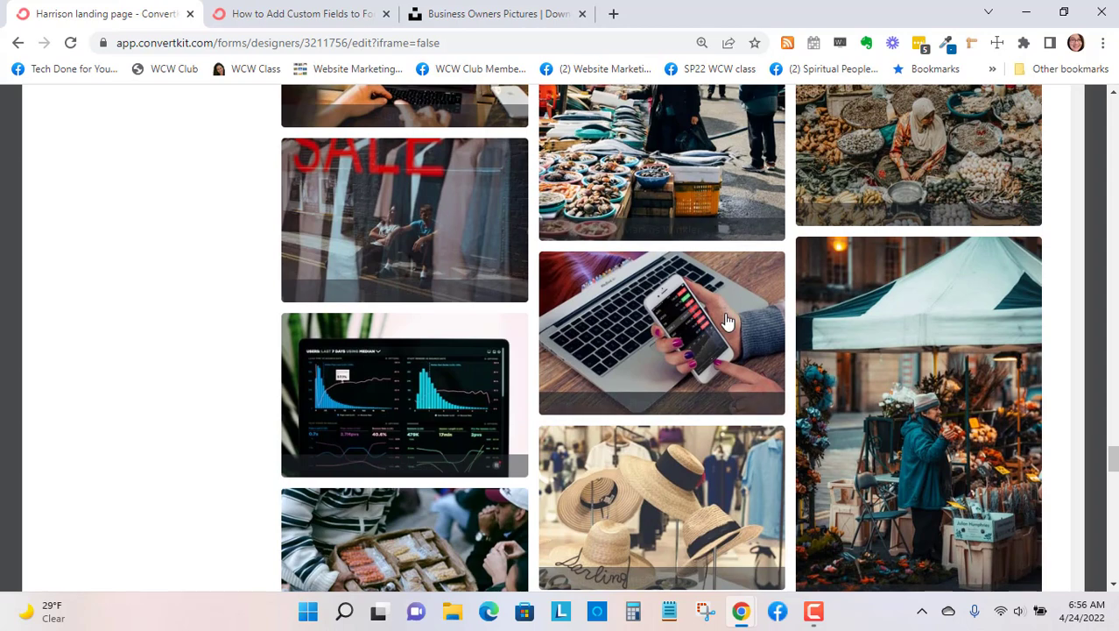
pyautogui.click(742, 314)
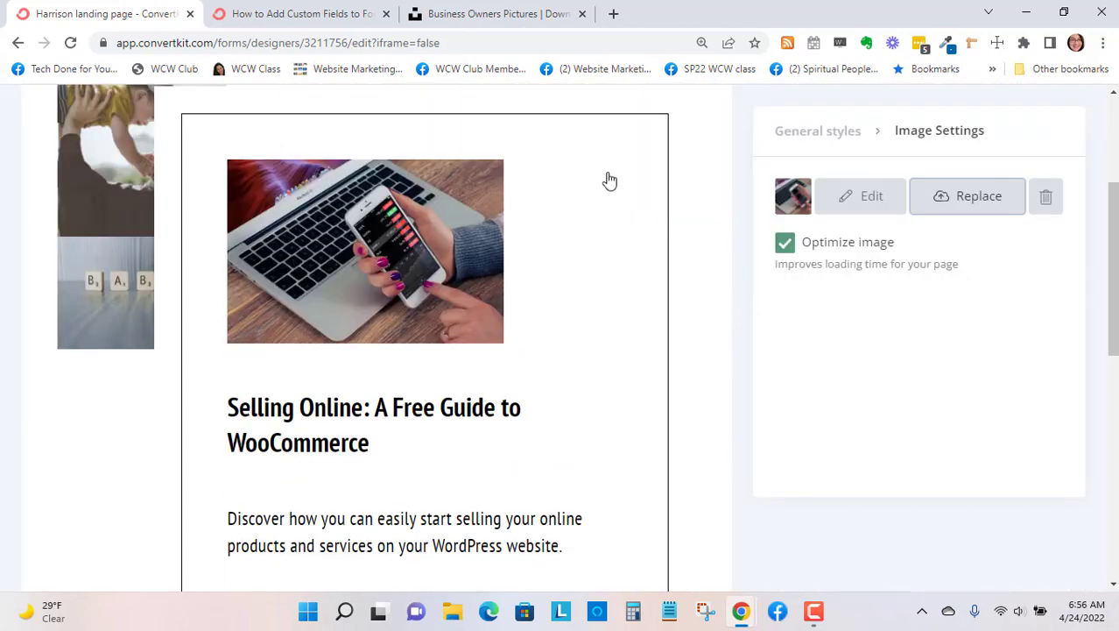
# - Replace the image of the lifted child beside the signup box with the Unsplash photo of a person using a laptop by a window
pyautogui.scroll(2, 122, 242)
pyautogui.click(109, 253)
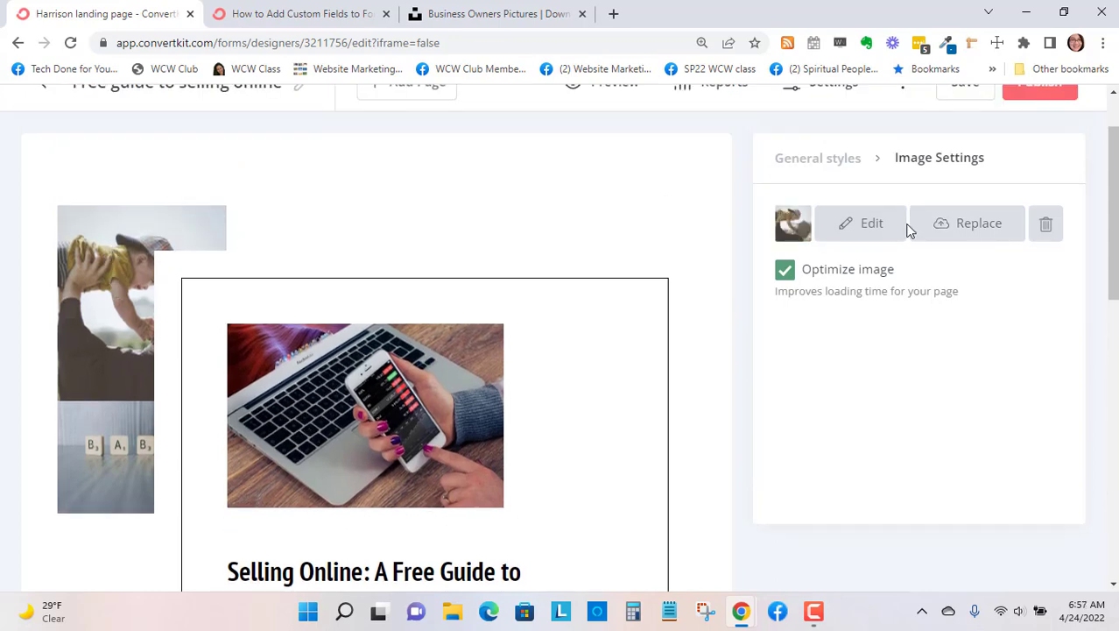
pyautogui.click(987, 230)
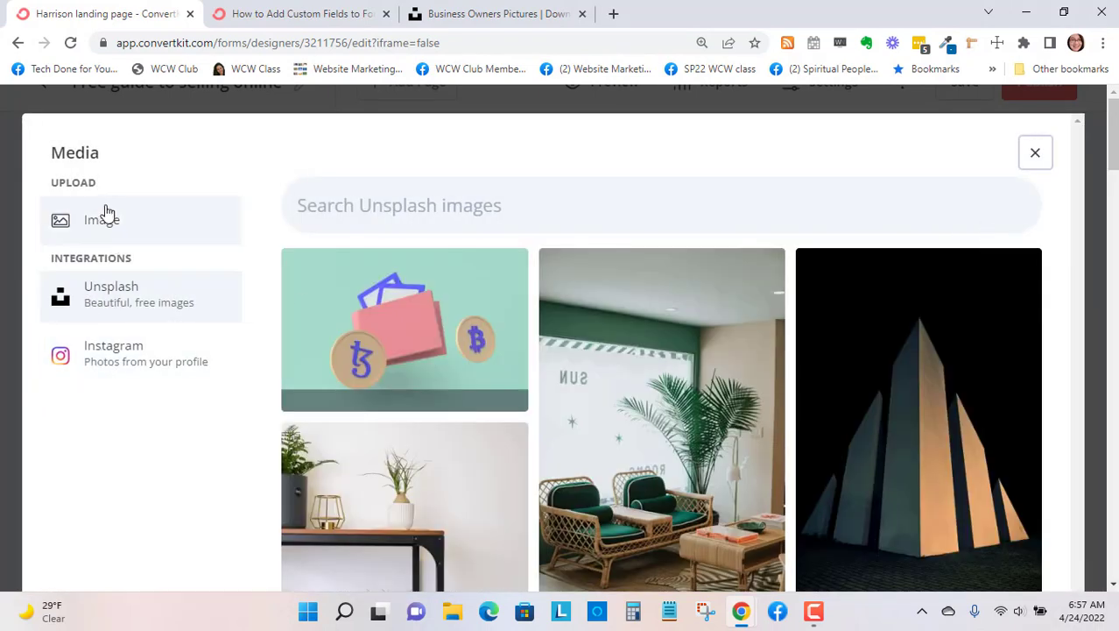
pyautogui.scroll(-5, 418, 246)
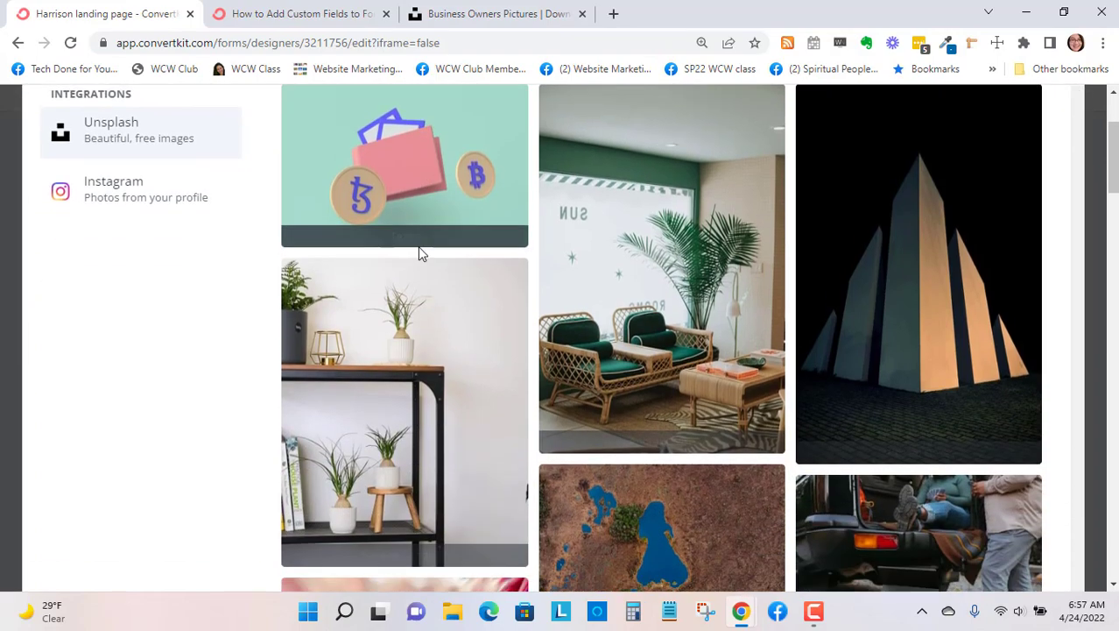
pyautogui.scroll(-6, 905, 292)
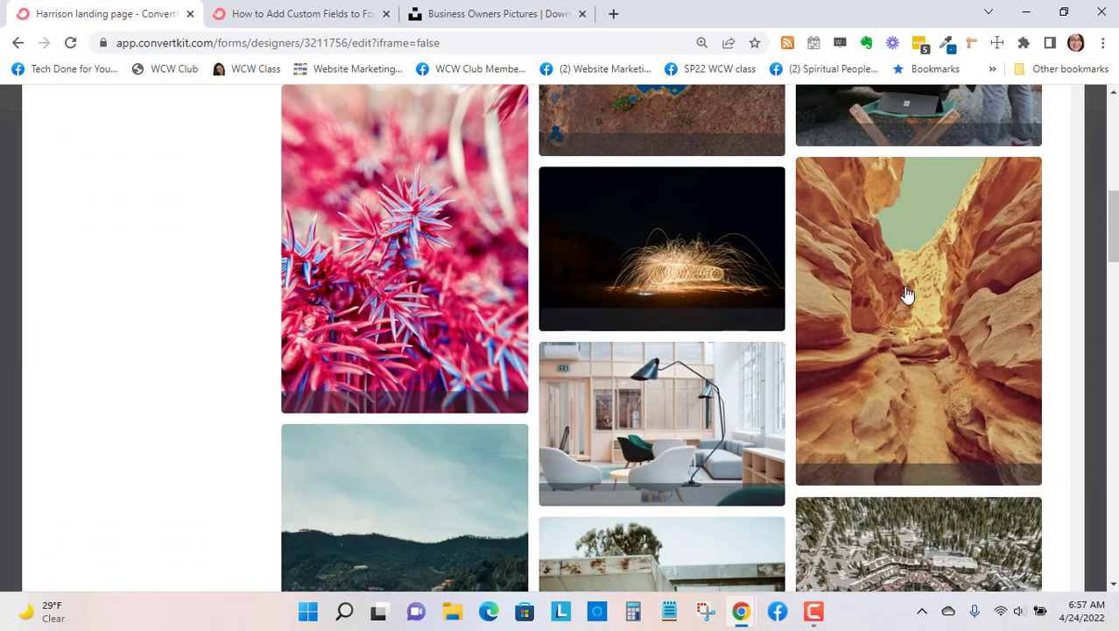
pyautogui.scroll(-5, 906, 329)
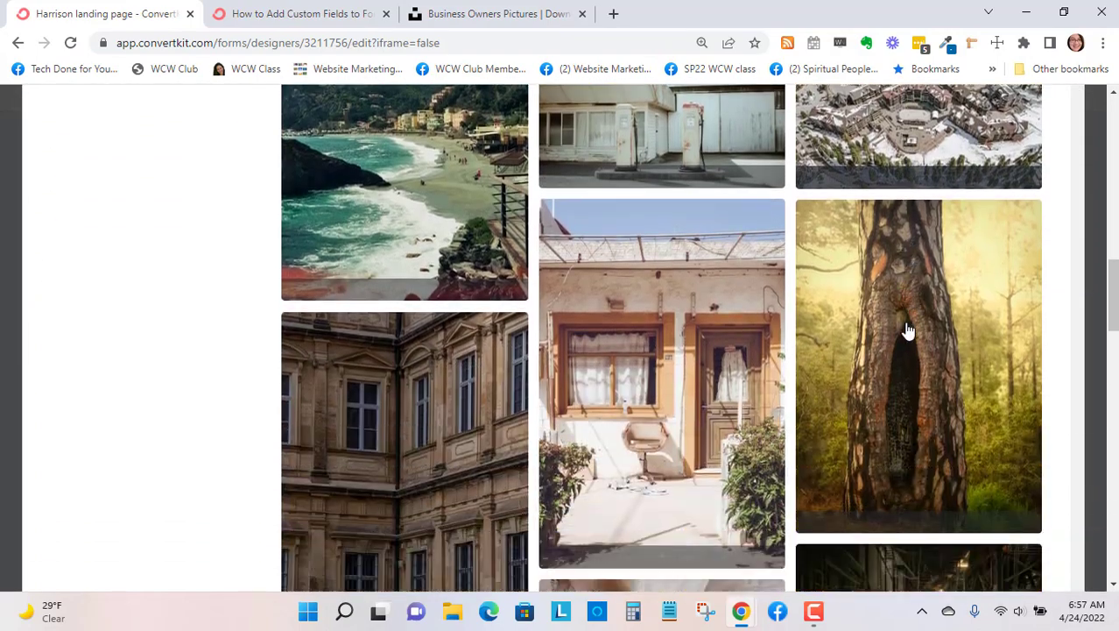
pyautogui.scroll(-2, 907, 329)
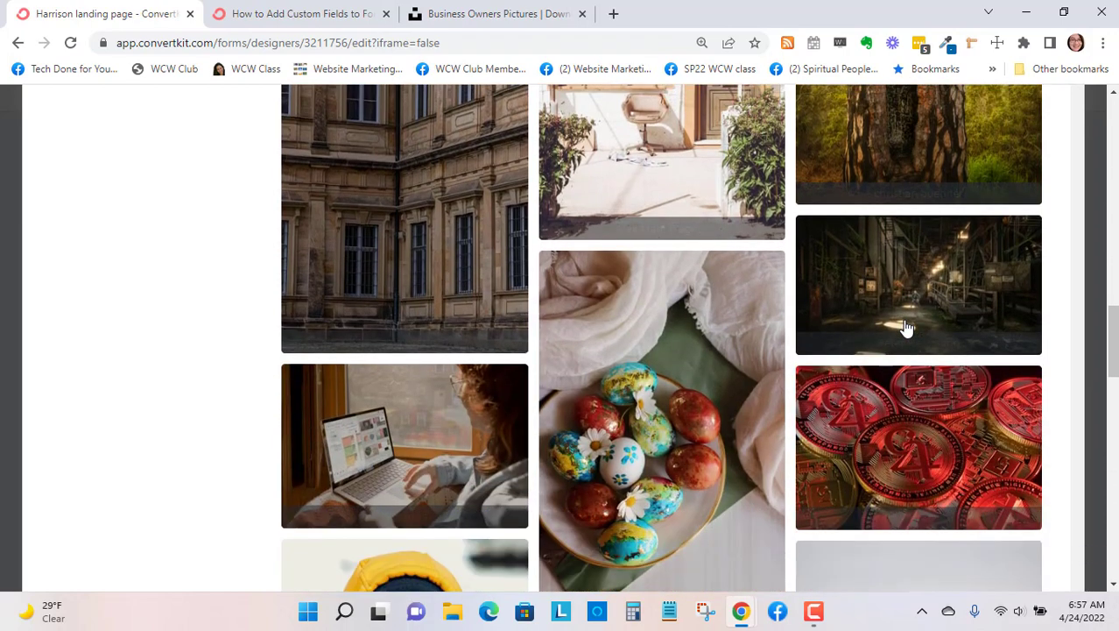
pyautogui.scroll(-1, 906, 330)
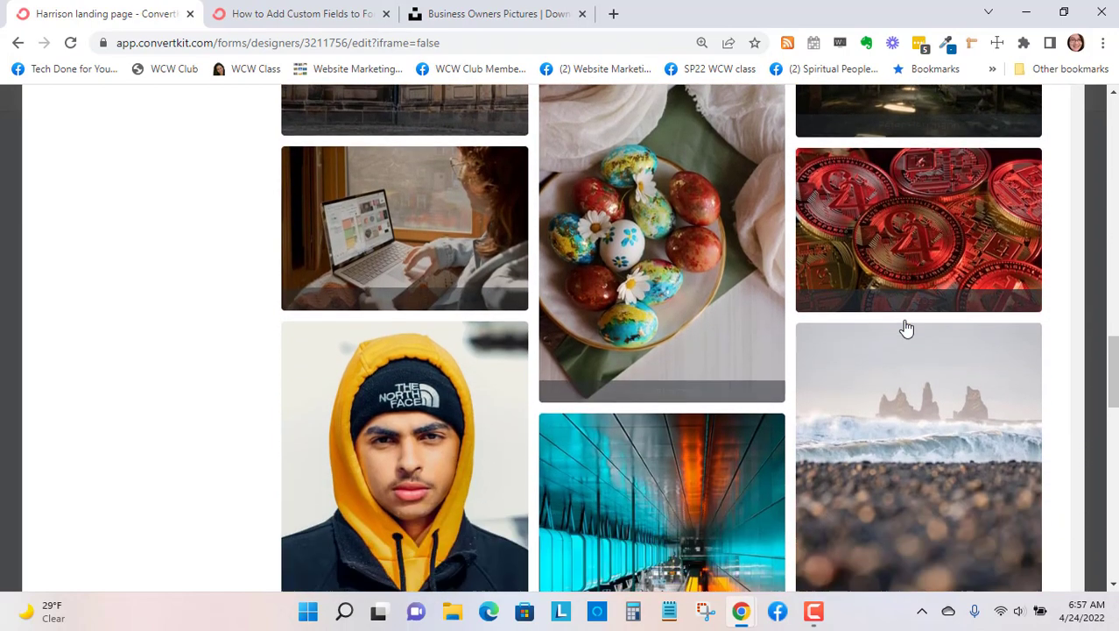
pyautogui.click(662, 338)
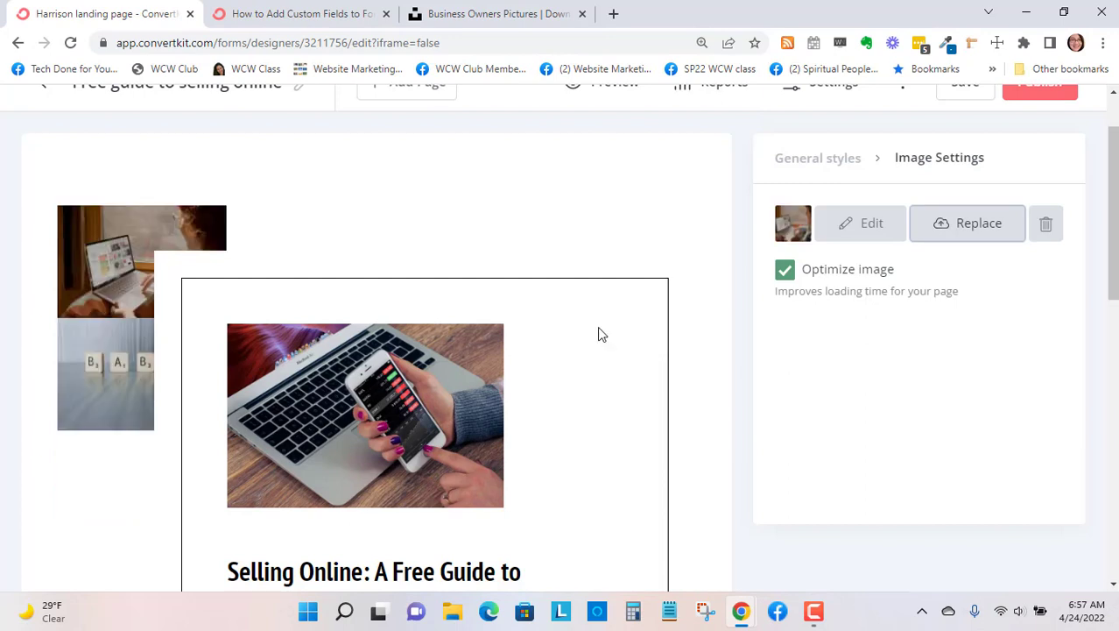
# - Replace the BABY letter-tile image with the Unsplash photo of potted plants on a black-framed shelf, and review the page
pyautogui.click(119, 372)
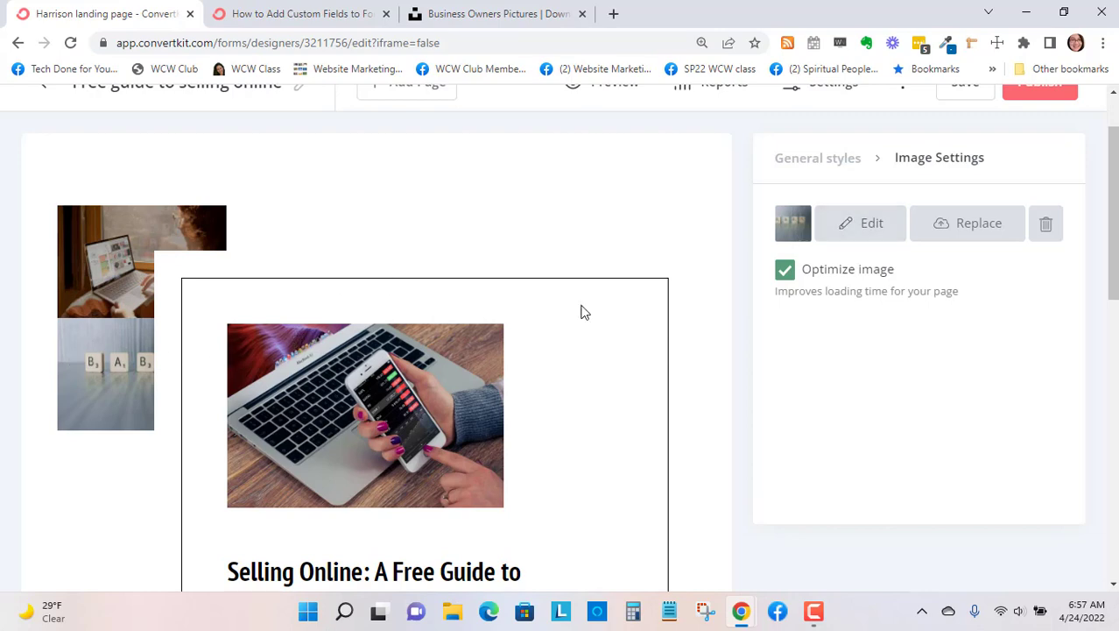
pyautogui.click(850, 233)
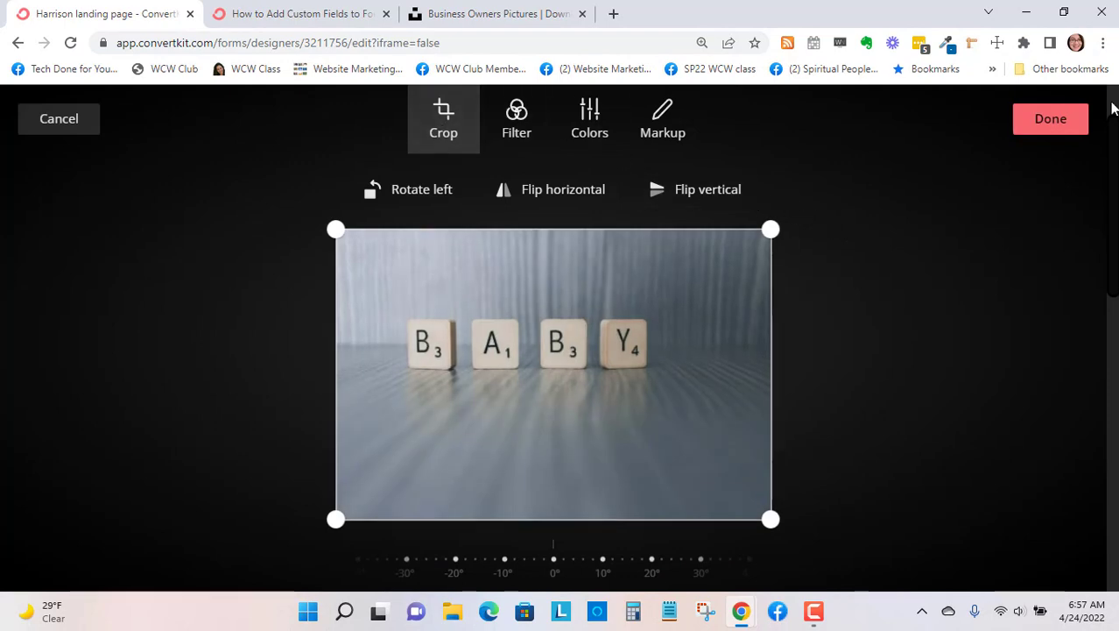
pyautogui.click(76, 120)
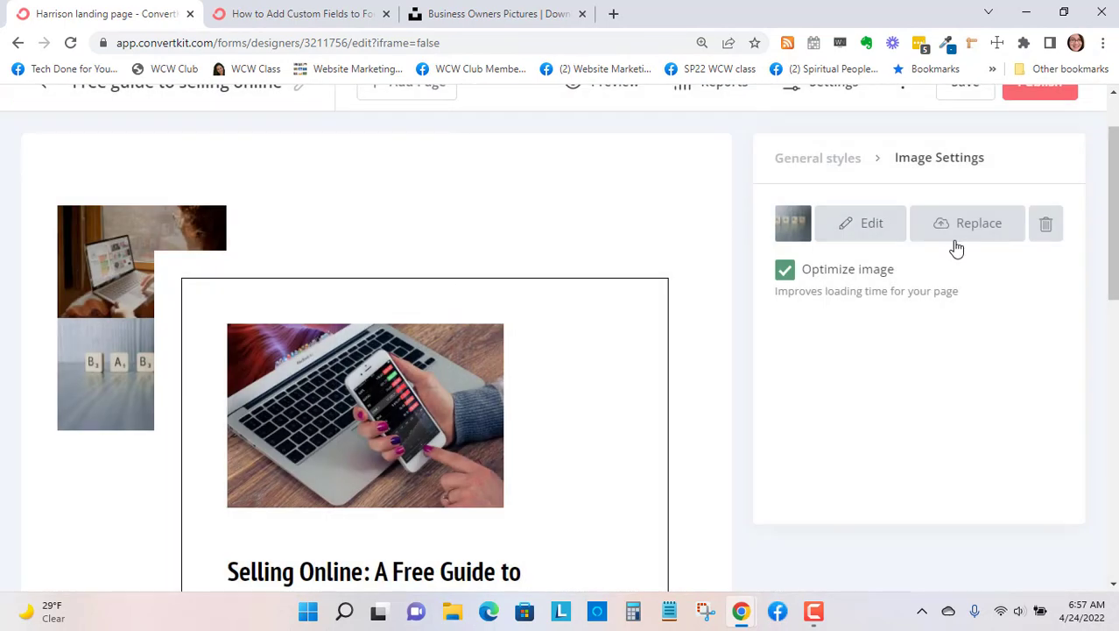
pyautogui.click(957, 227)
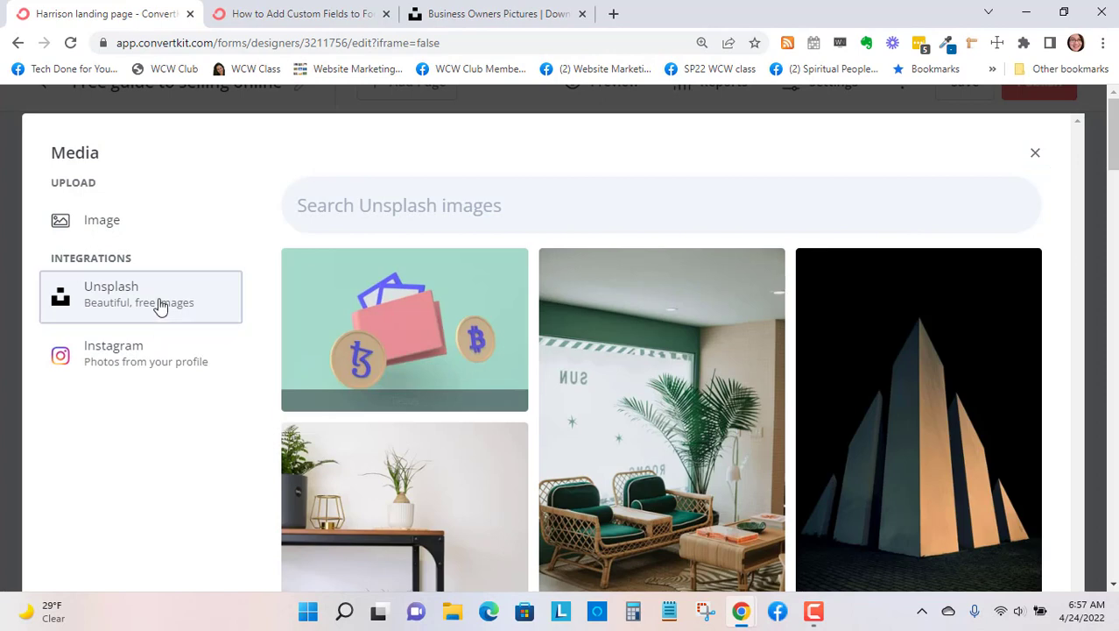
pyautogui.scroll(-3, 561, 301)
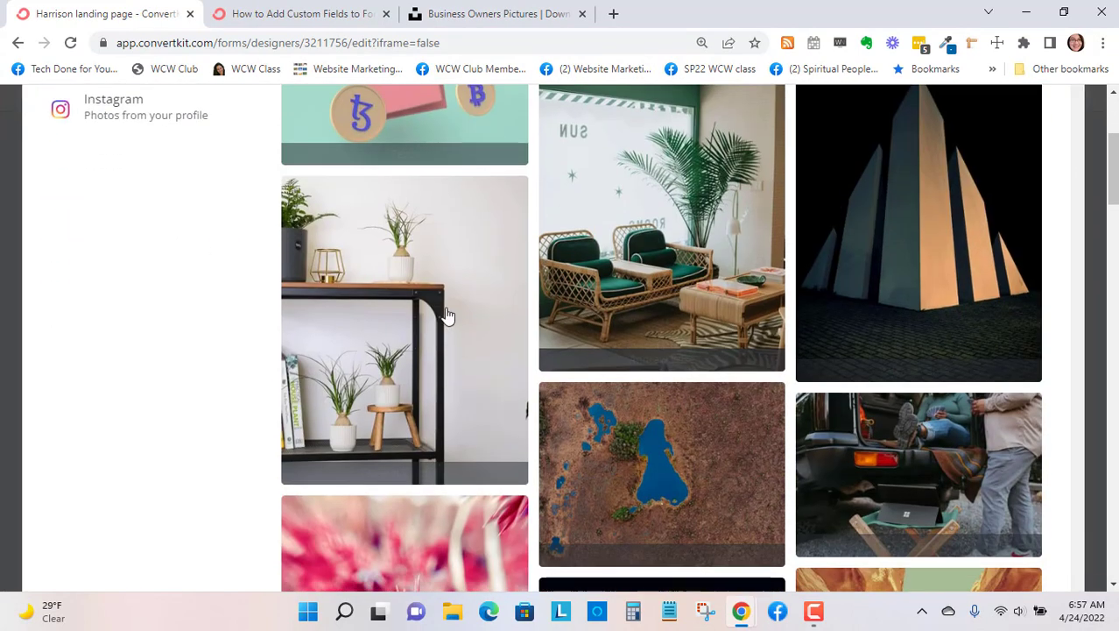
pyautogui.click(613, 461)
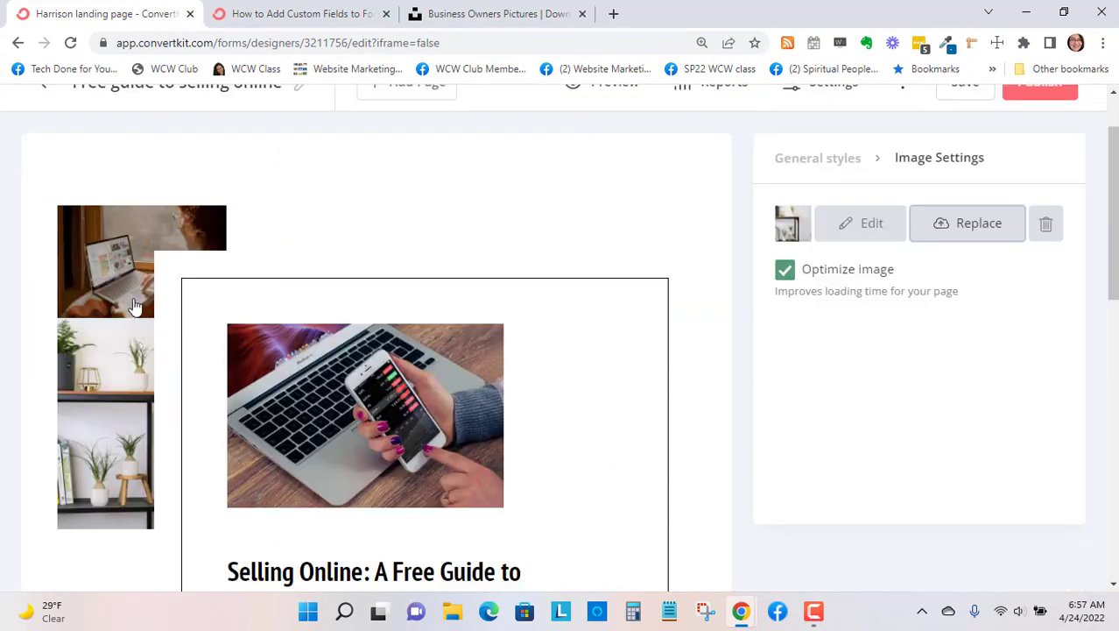
pyautogui.scroll(-5, 562, 375)
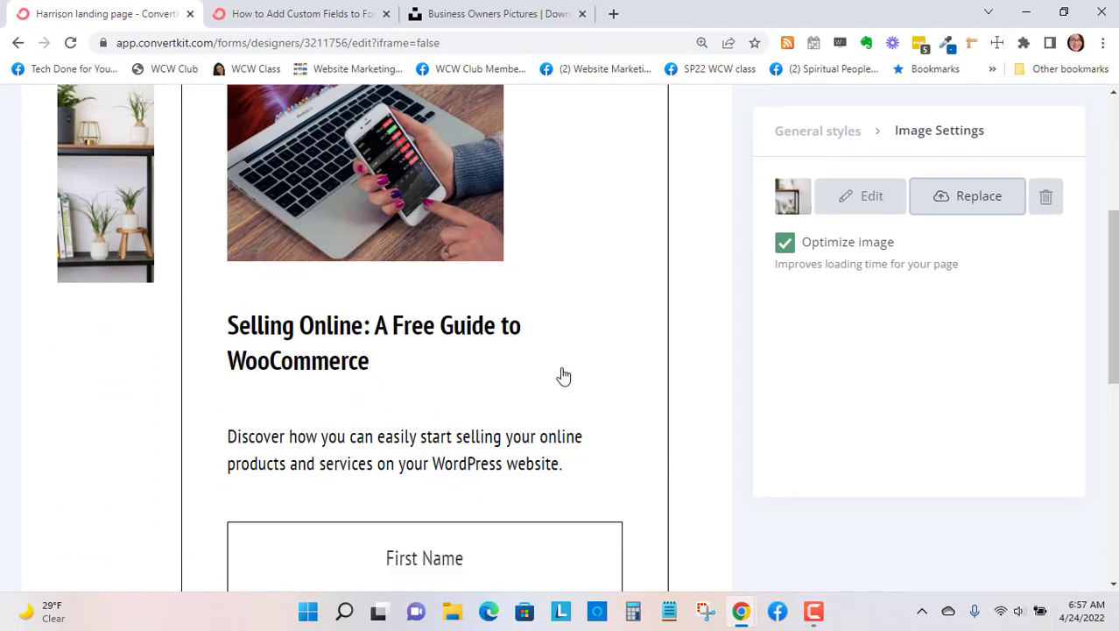
pyautogui.scroll(6, 714, 369)
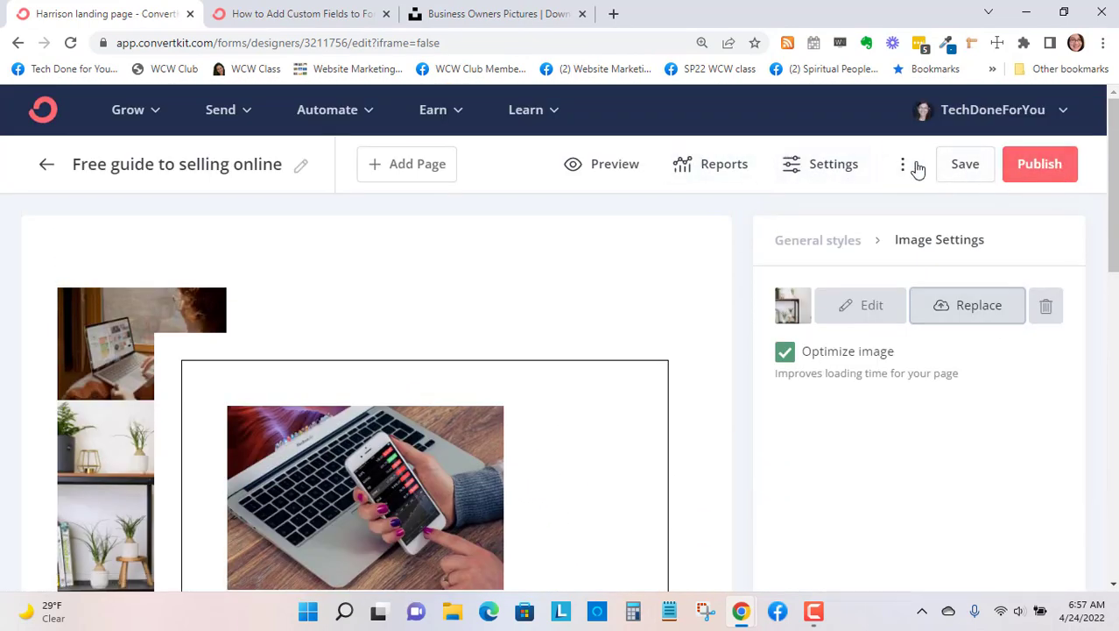
# - Preview the landing page from the images down to the signup form and footer, and return to the editor
pyautogui.click(600, 167)
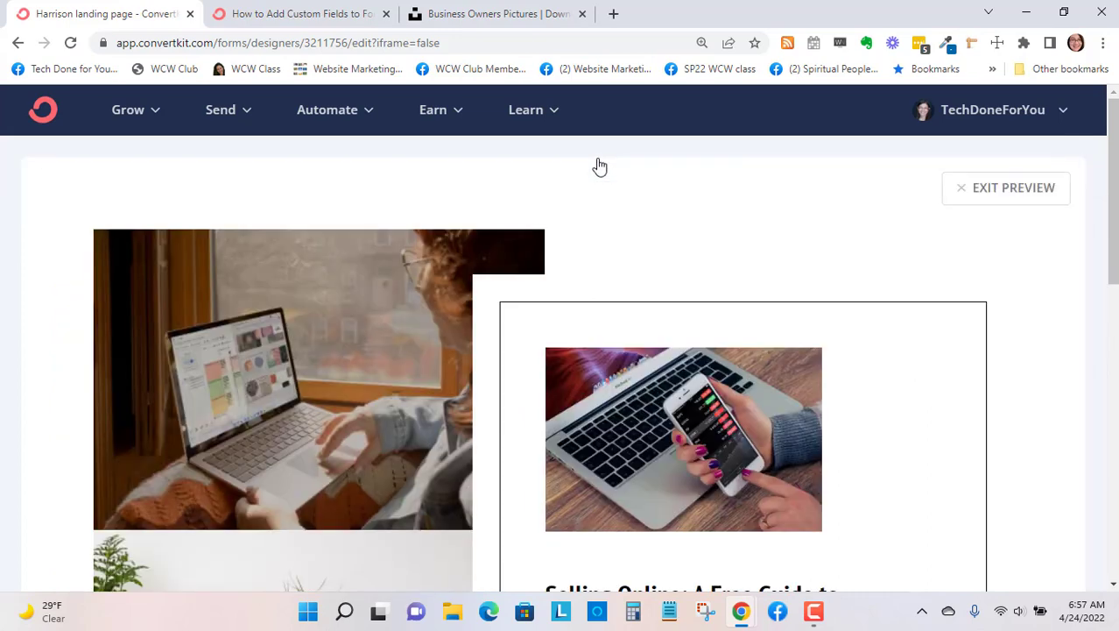
pyautogui.scroll(-3, 634, 188)
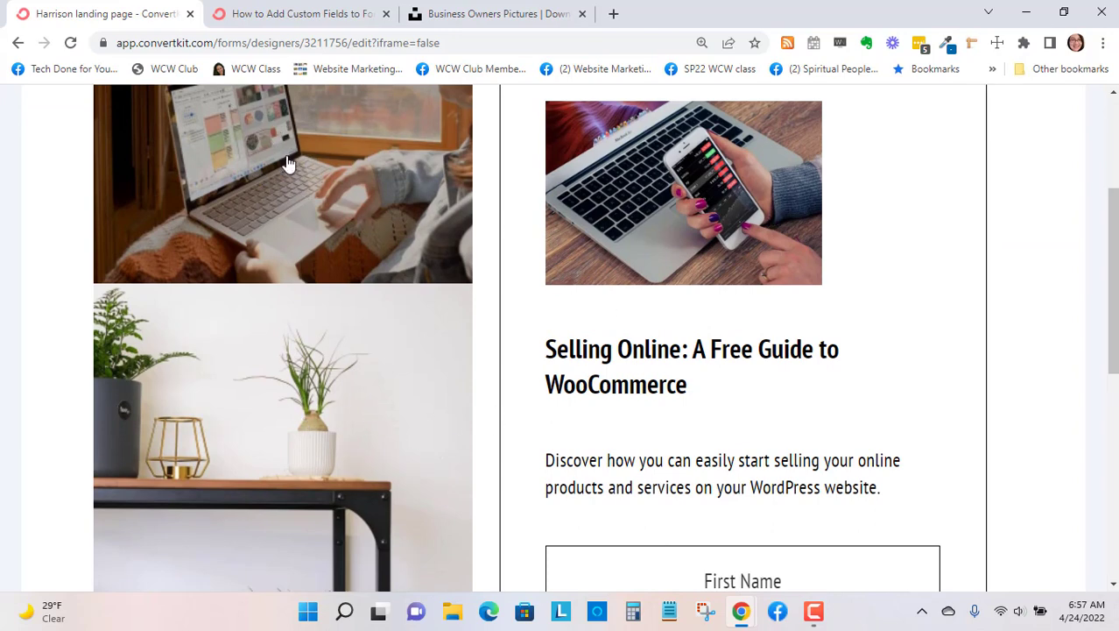
pyautogui.scroll(-5, 650, 271)
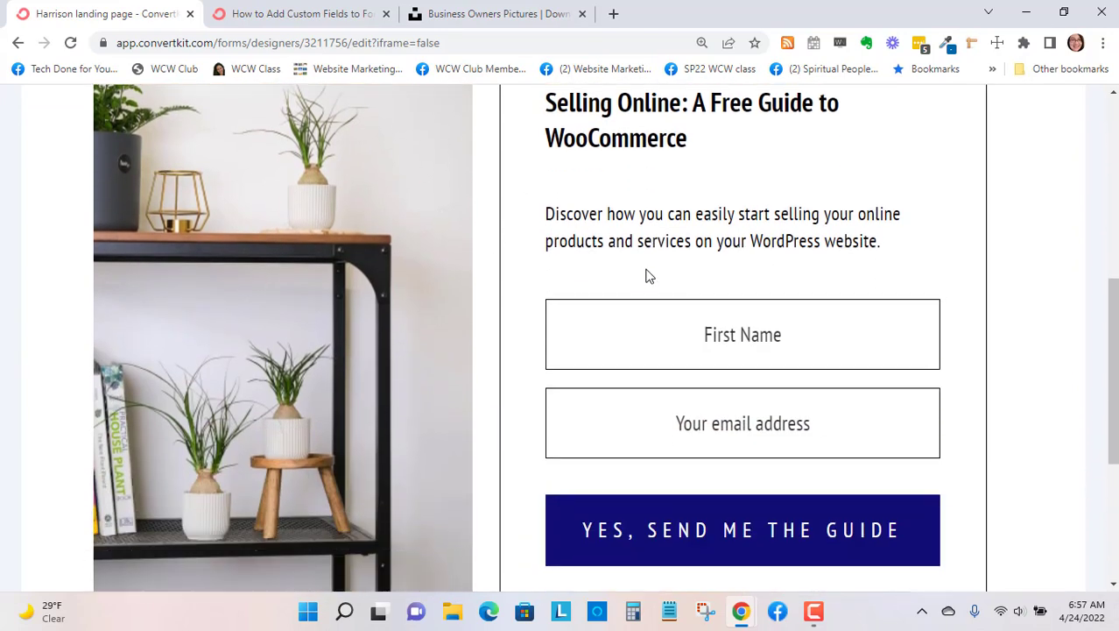
pyautogui.scroll(-2, 604, 287)
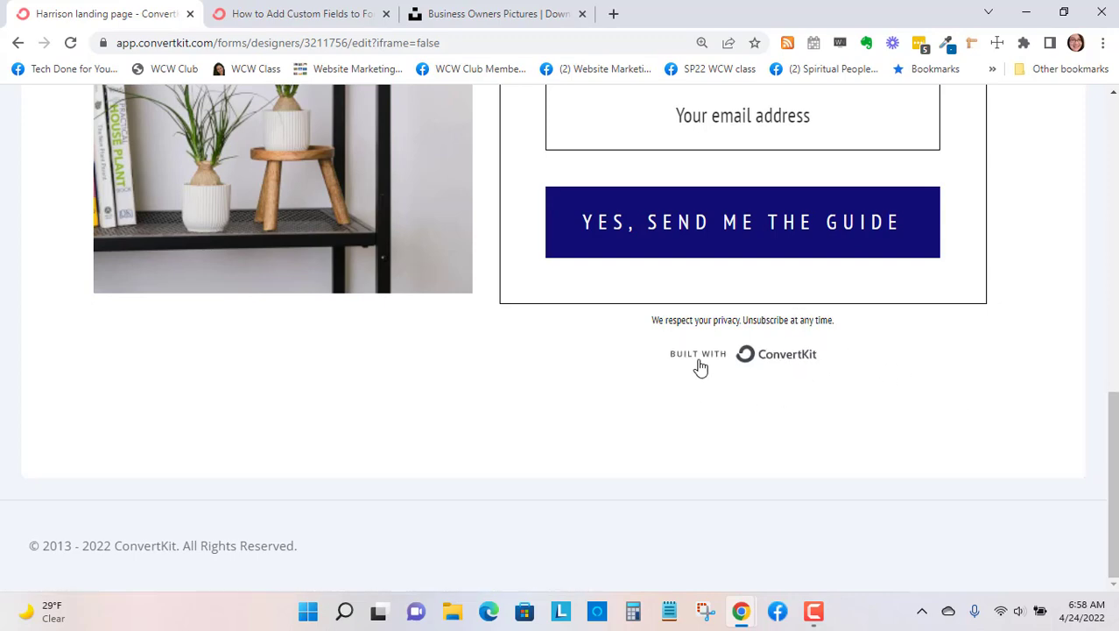
pyautogui.scroll(10, 969, 399)
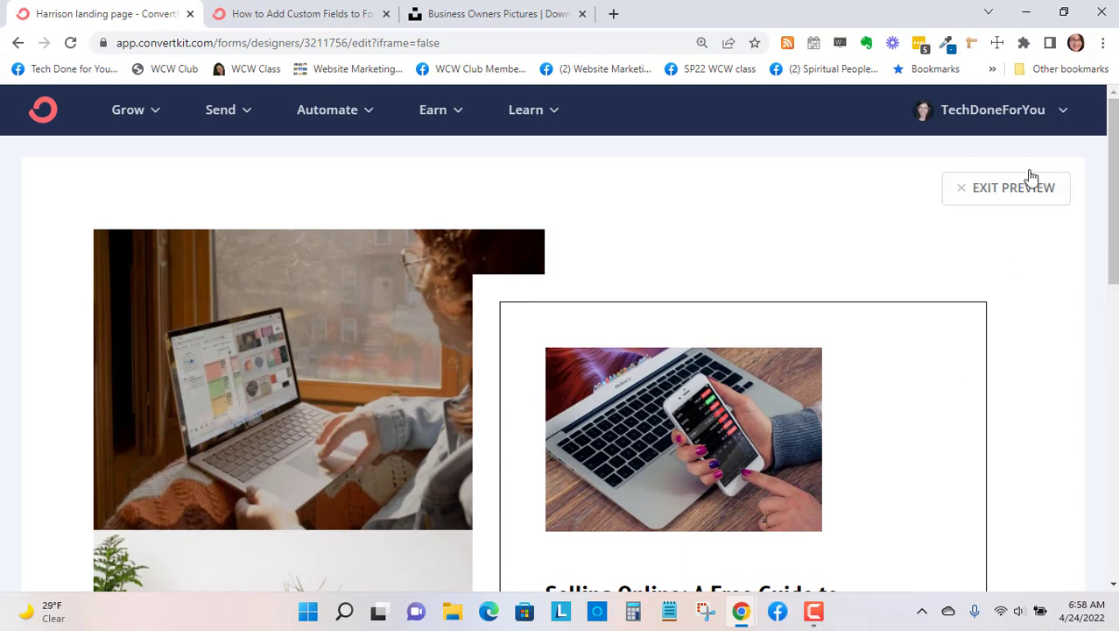
pyautogui.click(1019, 194)
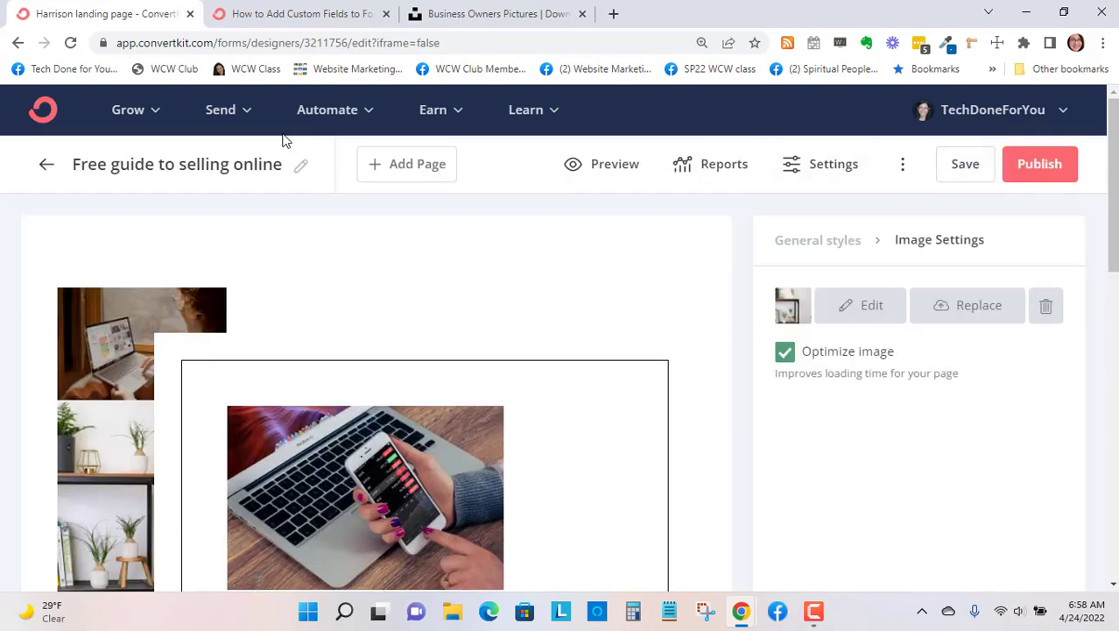
# - Open the landing page settings and examine the external-page redirect option, keeping the success message as the response to new subscribers
pyautogui.click(797, 175)
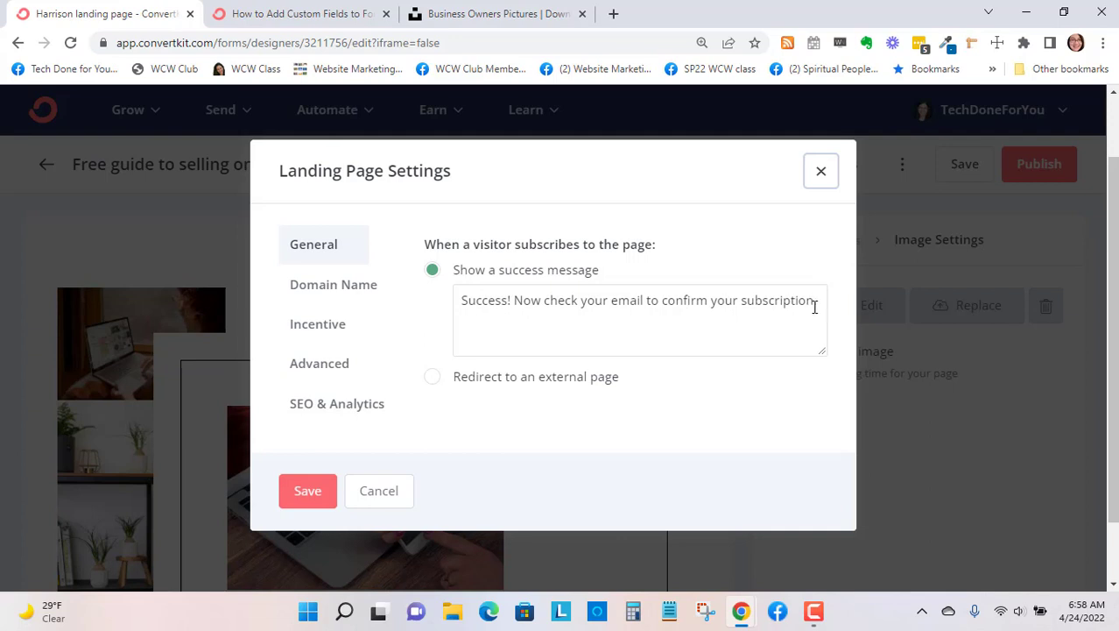
pyautogui.click(428, 376)
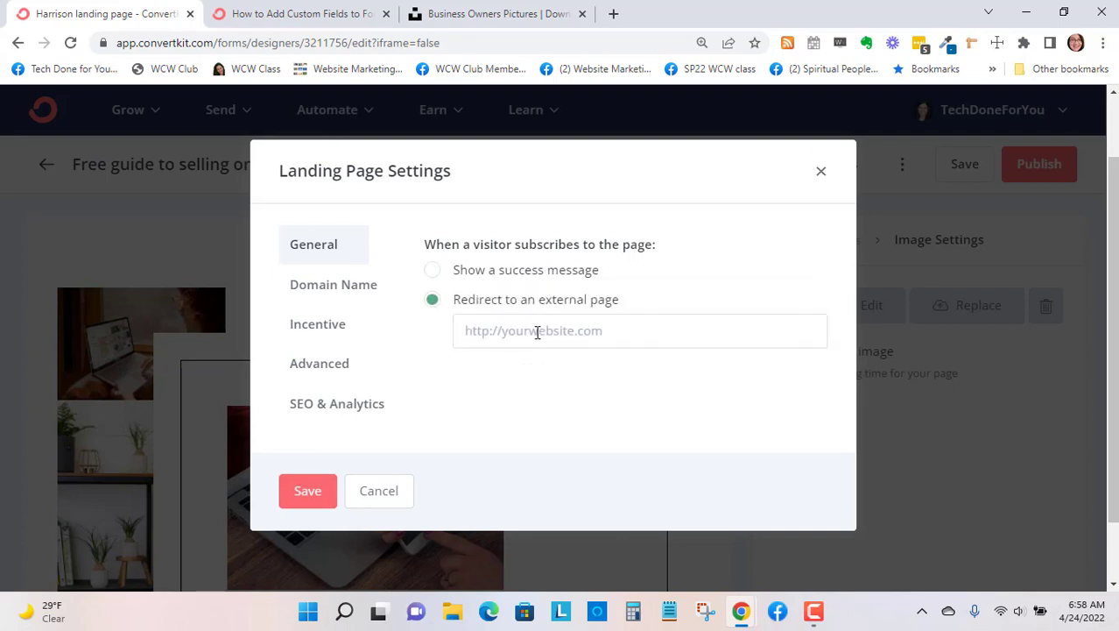
pyautogui.click(432, 271)
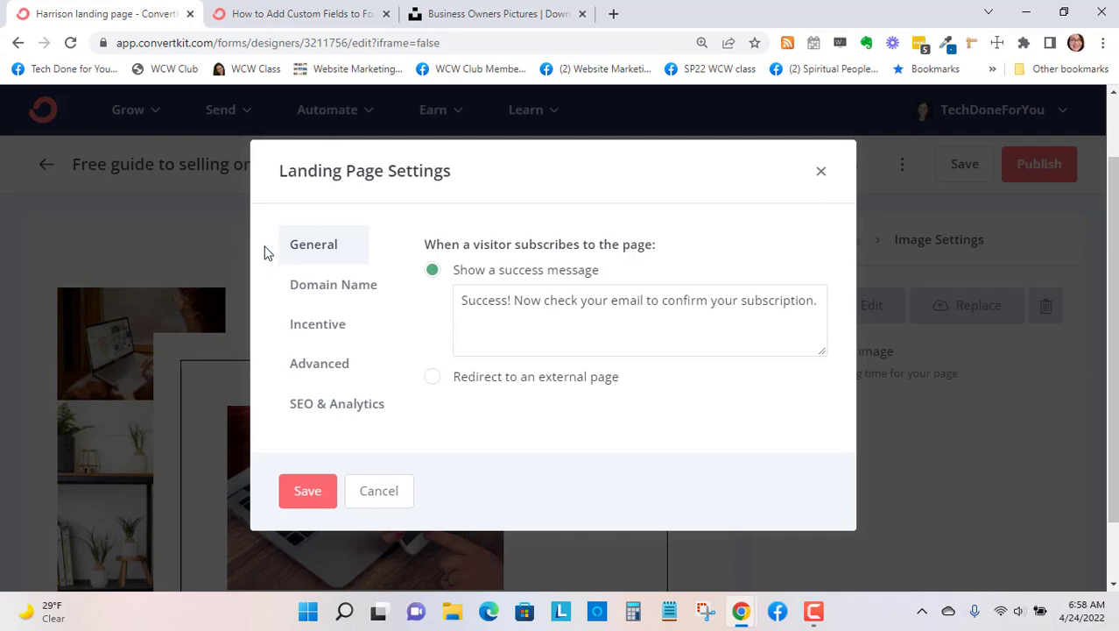
# - Choose fabulous-experimenter-2895.ck.page as the landing page's custom domain and leave the page URL ending empty
pyautogui.click(326, 296)
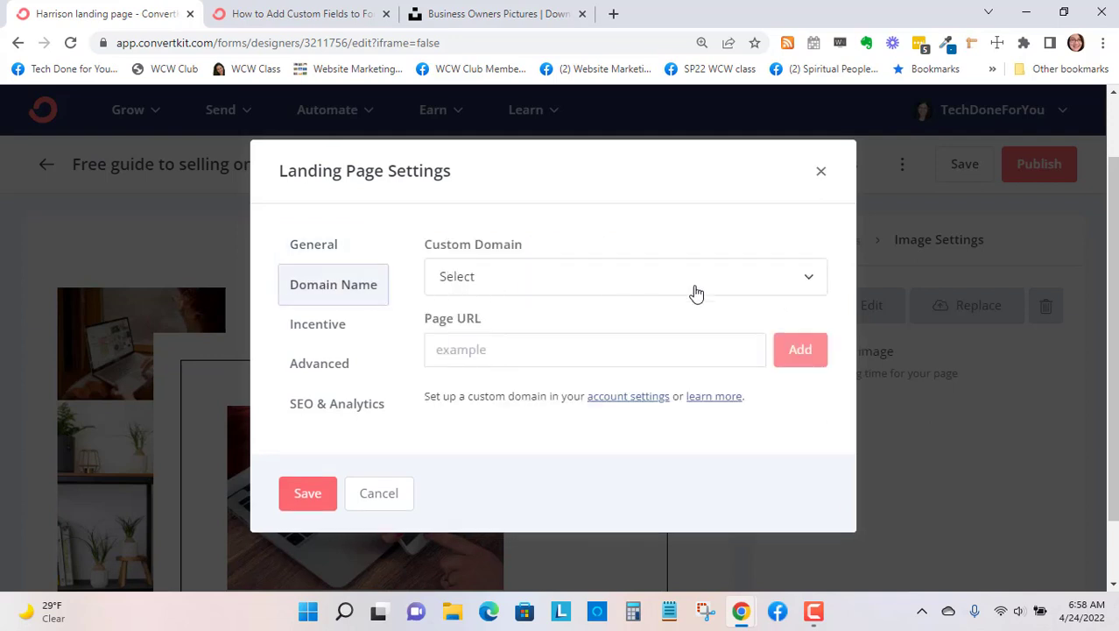
pyautogui.click(800, 282)
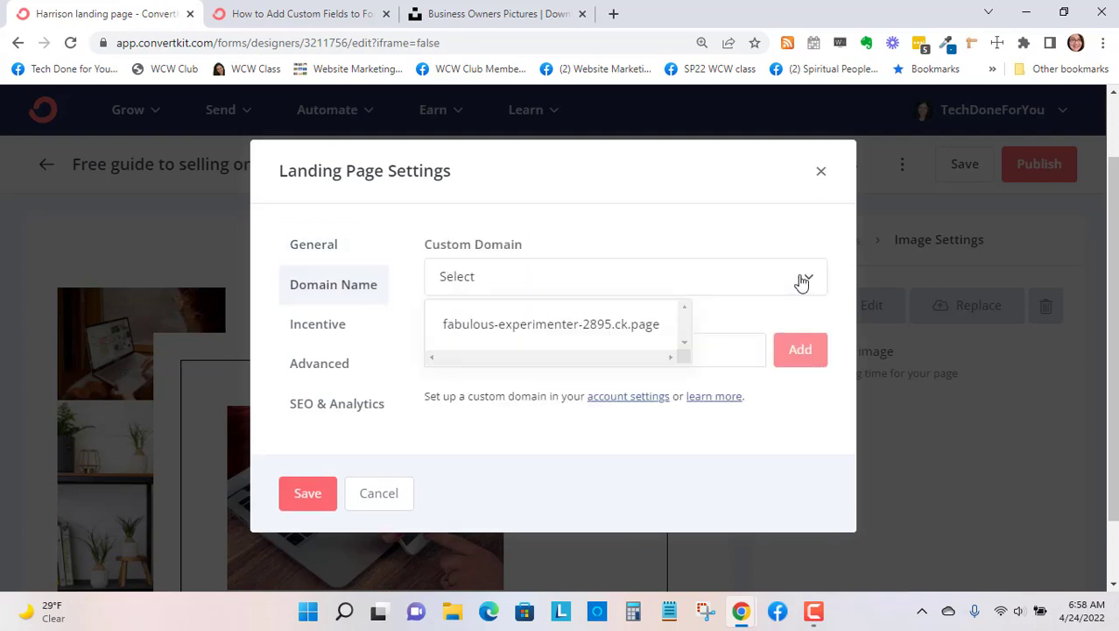
pyautogui.click(800, 282)
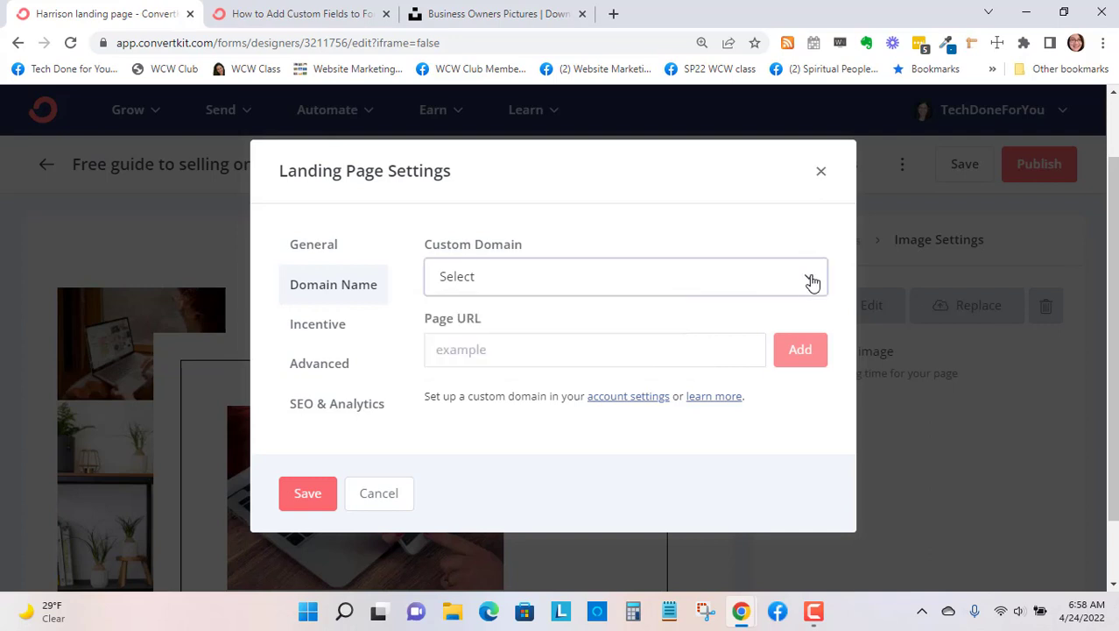
pyautogui.click(811, 281)
pyautogui.click(657, 326)
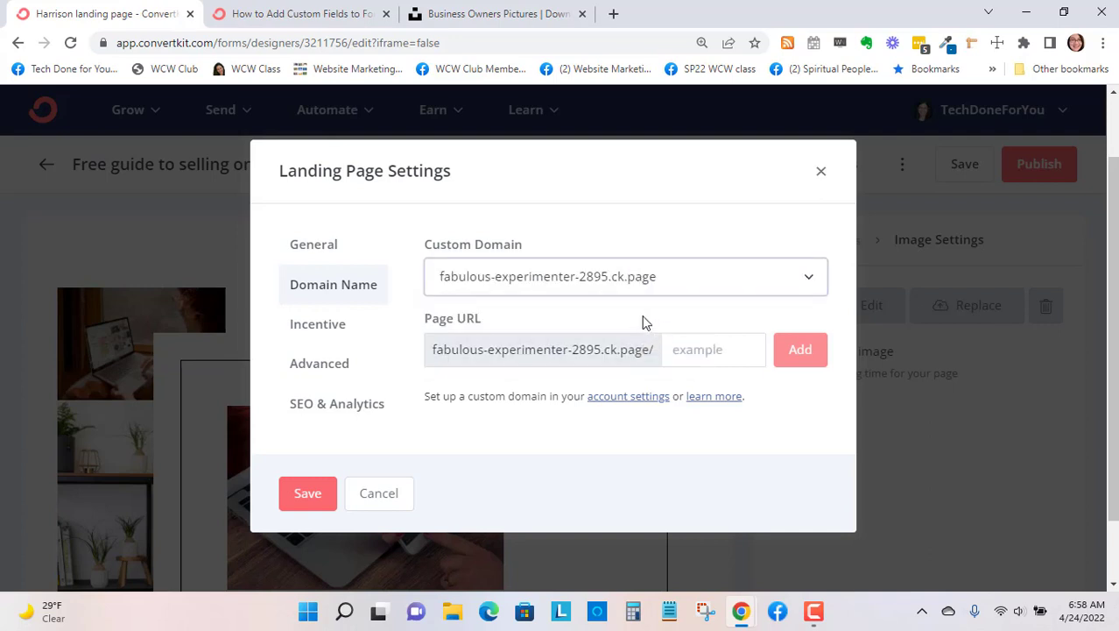
pyautogui.click(683, 349)
pyautogui.click(663, 196)
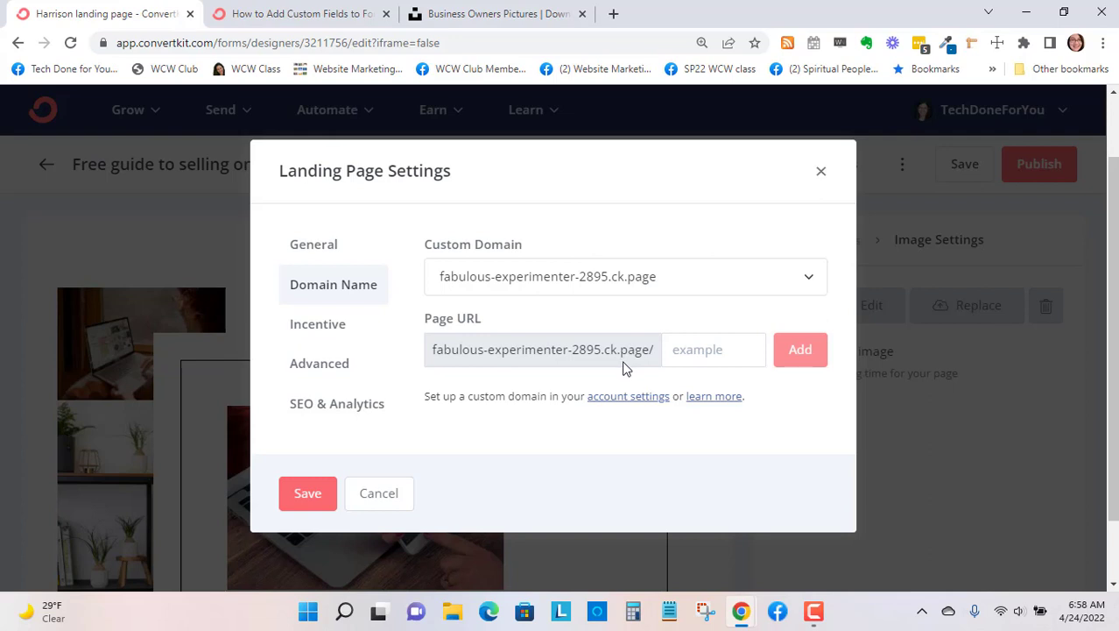
pyautogui.click(677, 354)
pyautogui.press('Escape')
# - In the incentive settings, enable auto-confirming new subscribers and turn off sending the incentive email
pyautogui.click(307, 336)
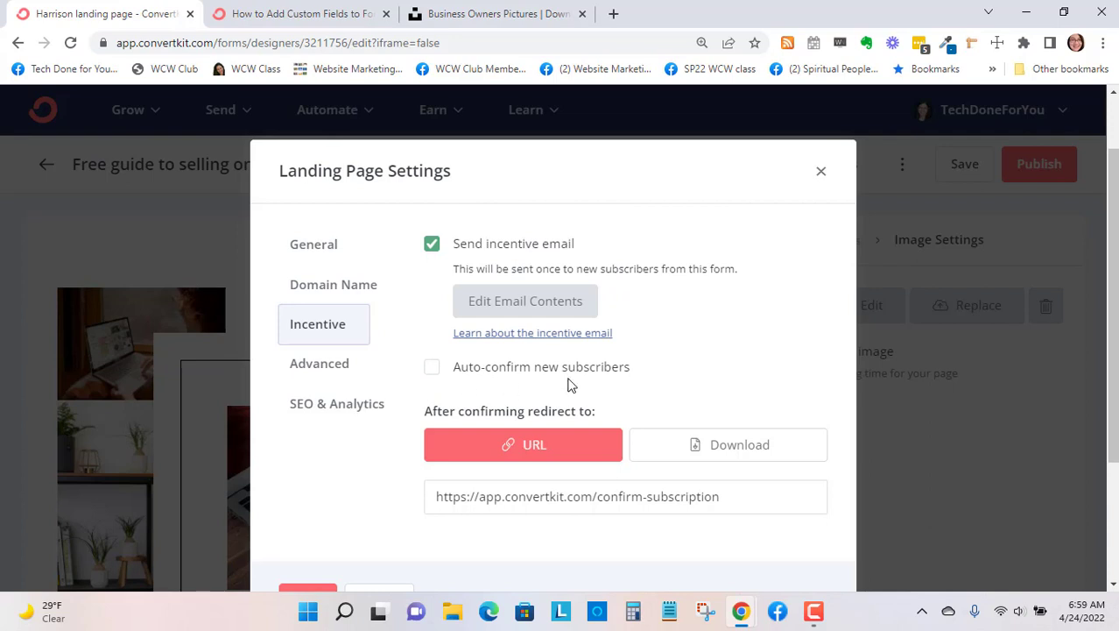
pyautogui.click(432, 369)
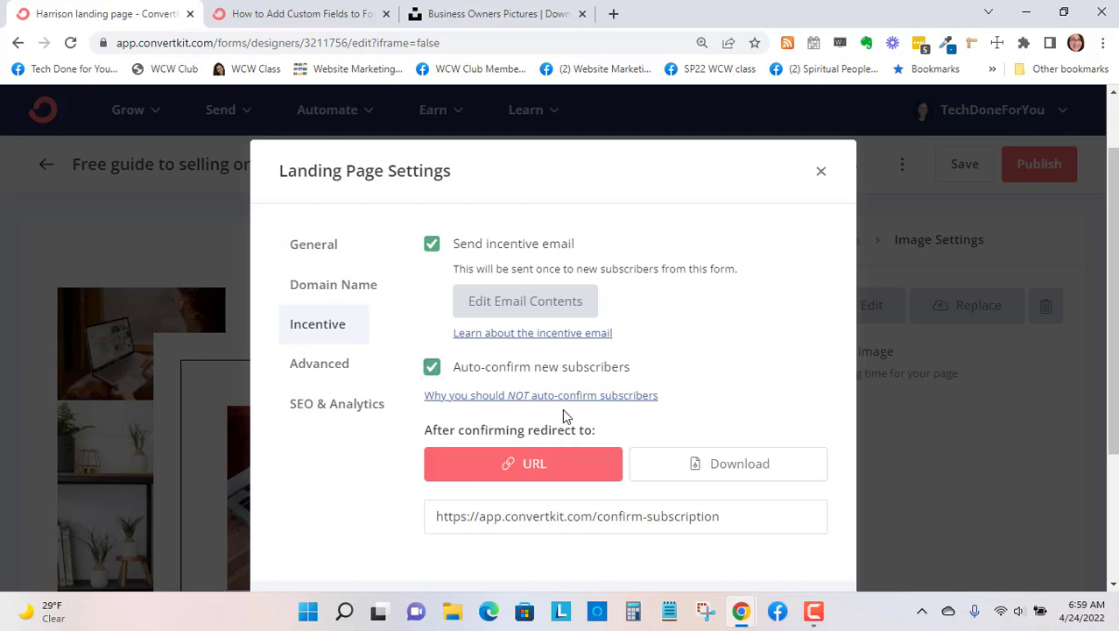
pyautogui.scroll(-1, 561, 408)
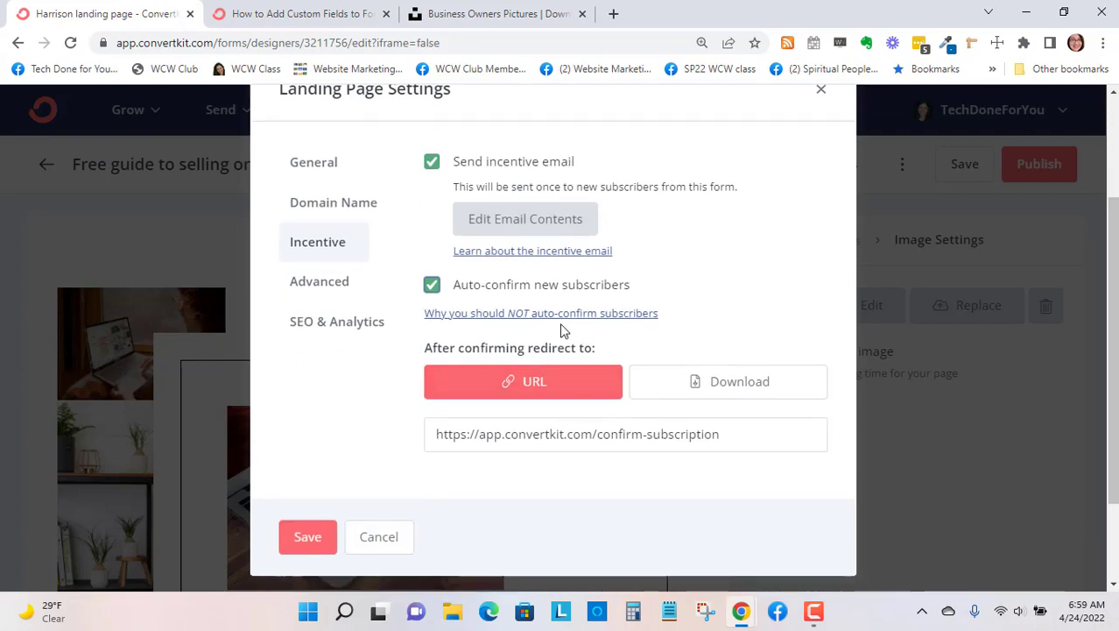
pyautogui.click(432, 168)
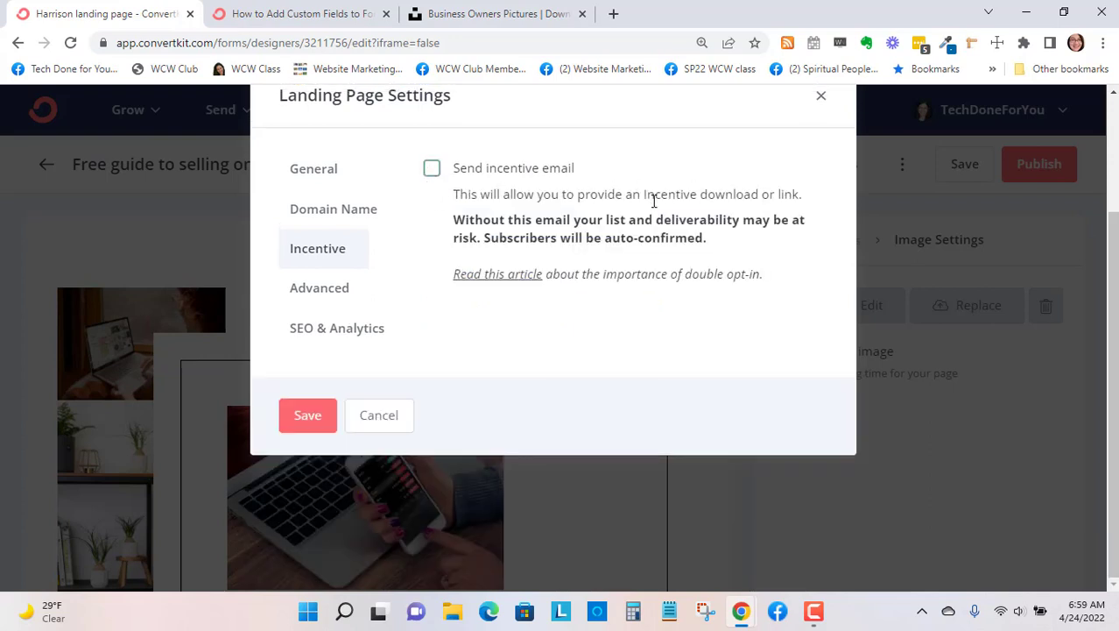
# - Enable sending subscribers to the thank you page and show return visitors the custom content "All set! Please check your inbox"
pyautogui.click(331, 298)
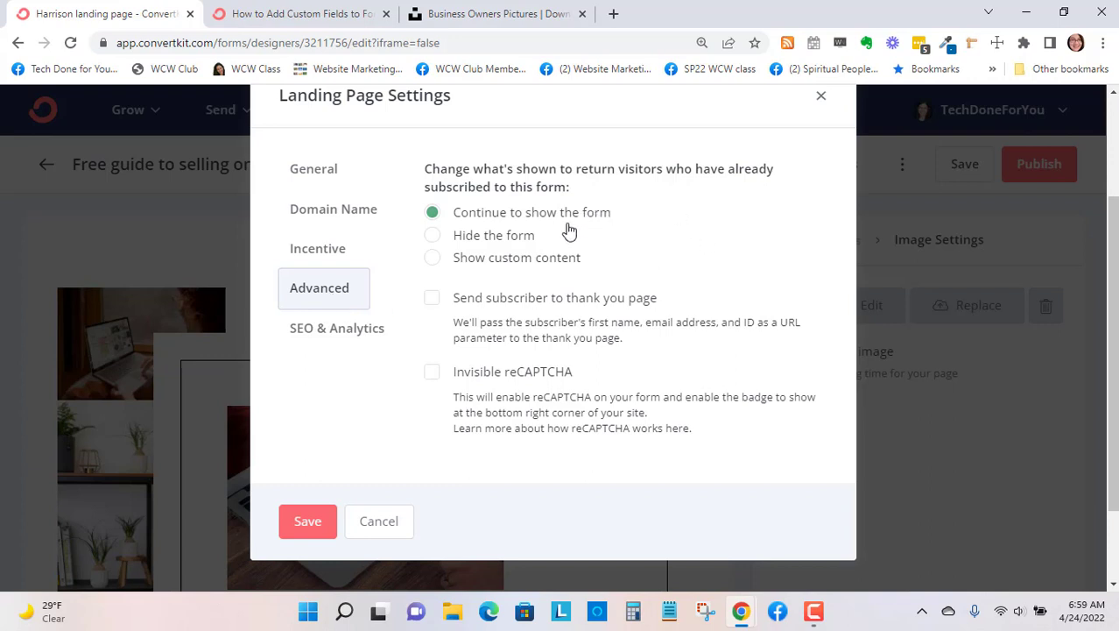
pyautogui.click(431, 299)
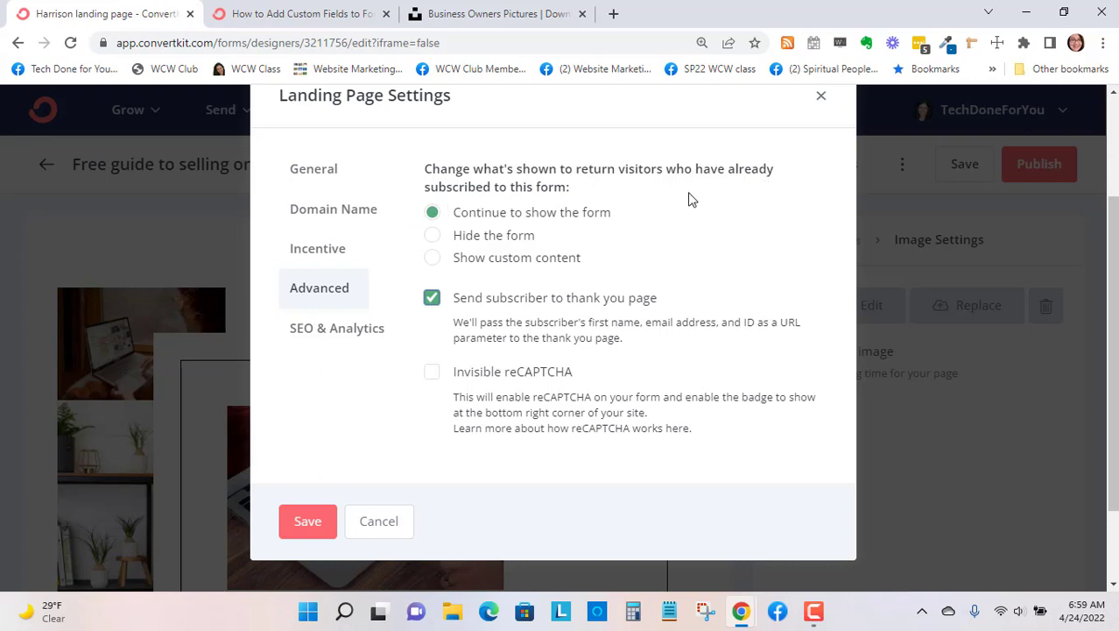
pyautogui.click(561, 272)
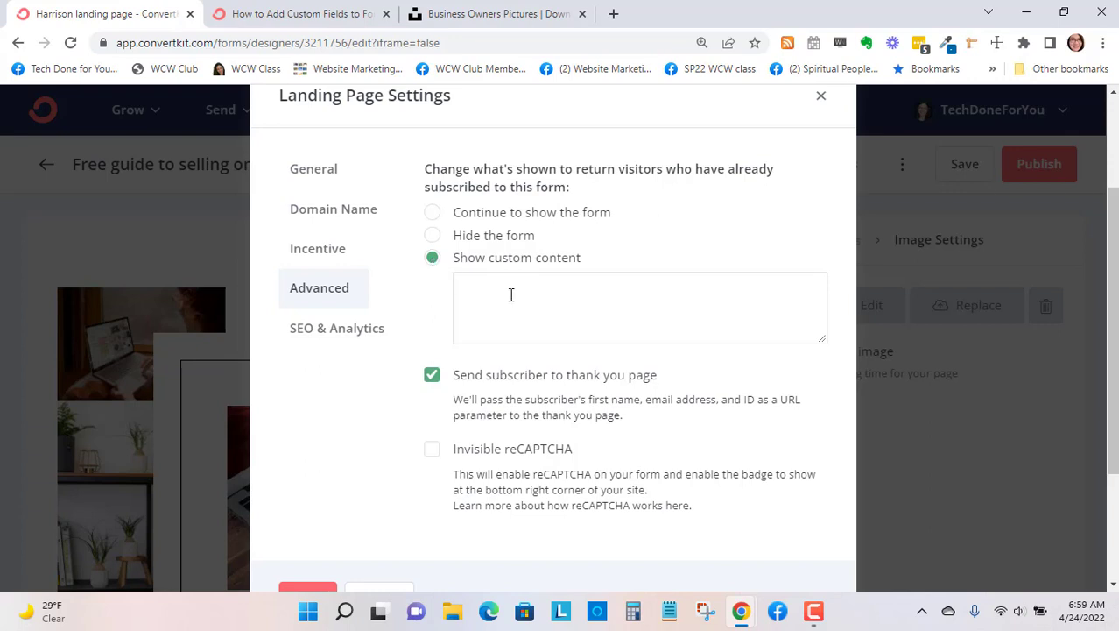
pyautogui.write('A')
pyautogui.write("ll set! You're")
pyautogui.write('Please s')
pyautogui.press('BackSpace')
pyautogui.write('check your ')
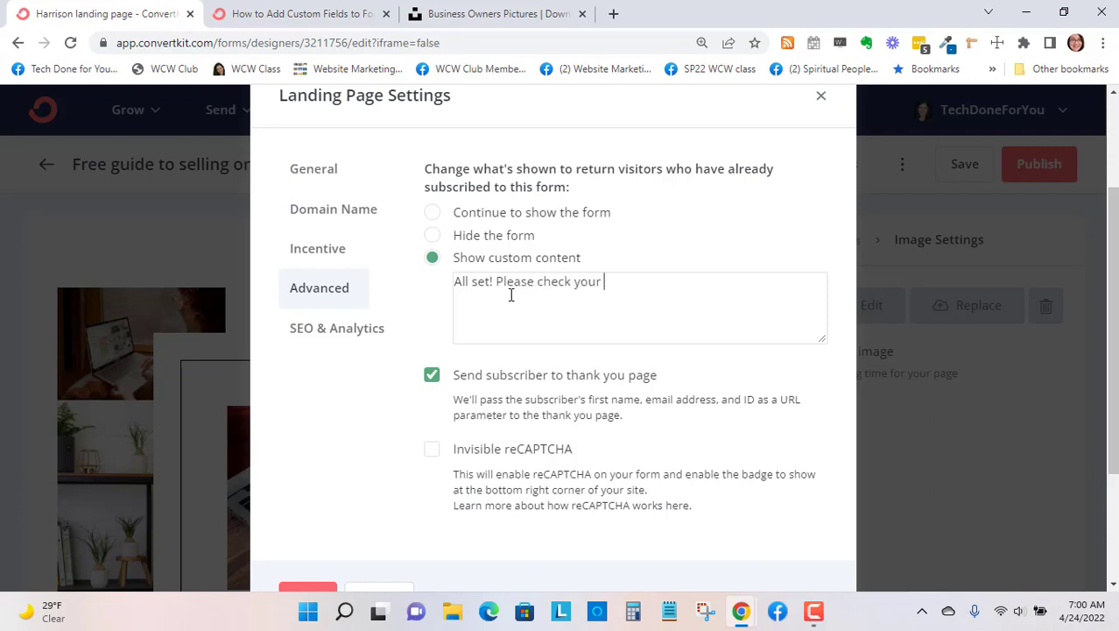
pyautogui.write('inbox.')
# - Set the landing page's SEO title to "Free guide to selling online"
pyautogui.click(355, 334)
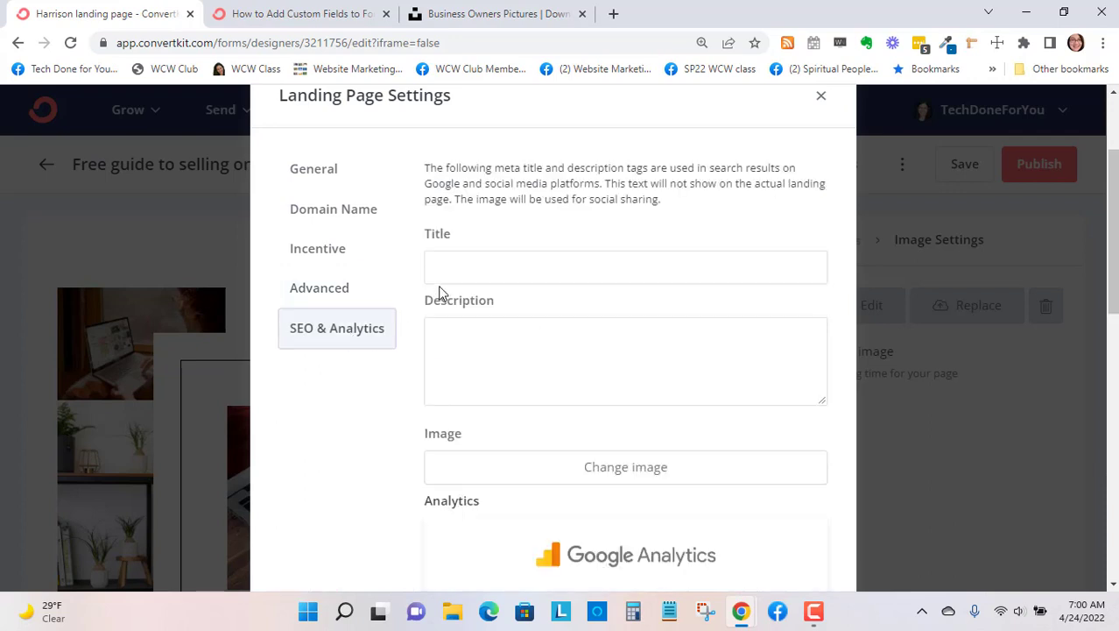
pyautogui.click(459, 268)
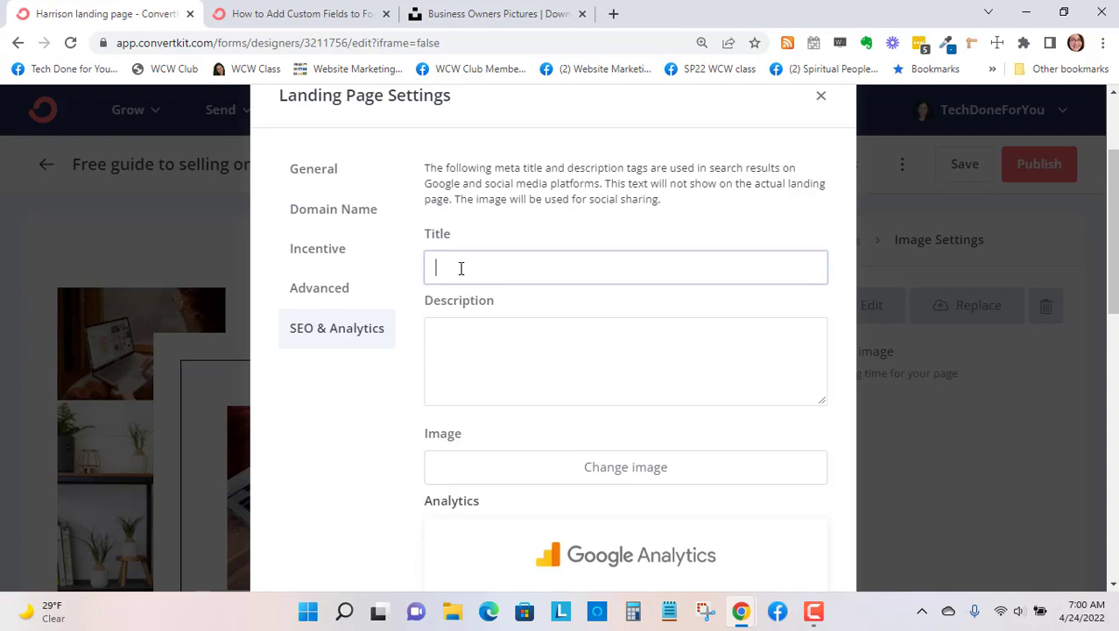
pyautogui.write('guide to sellingn')
pyautogui.press('BackSpace')
pyautogui.press('BackSpace')
pyautogui.press('BackSpace')
pyautogui.write('onlien fro')
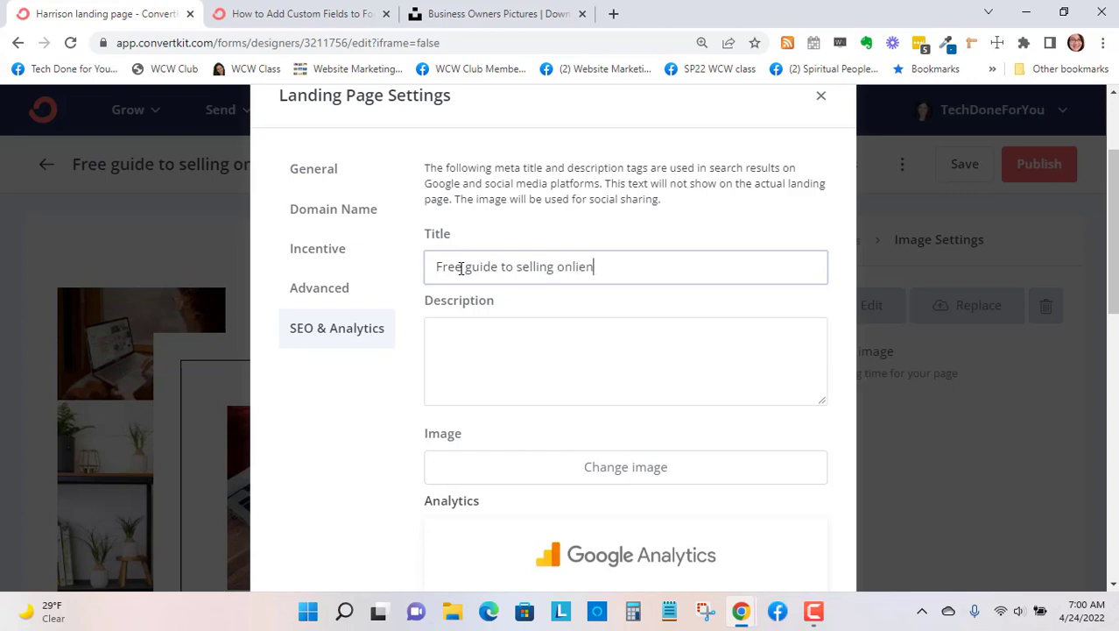
pyautogui.press('BackSpace')
pyautogui.press('BackSpace')
# - Enter "Discover how to sell online from your own website." as the landing page's SEO description
pyautogui.click(526, 374)
pyautogui.write('Disc')
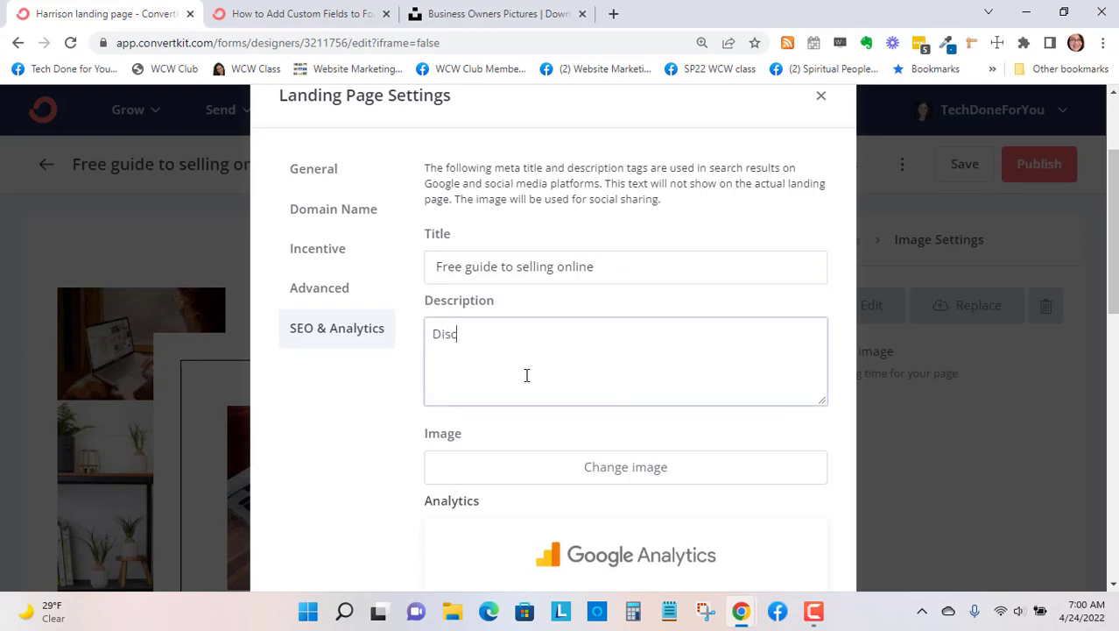
pyautogui.write('over how to sell')
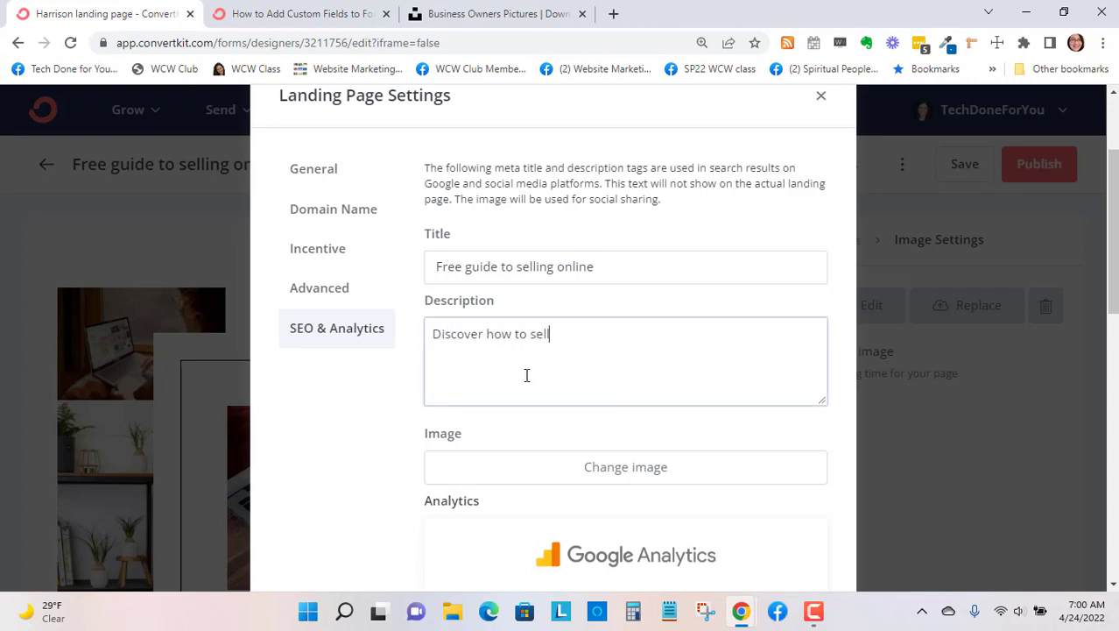
pyautogui.write(' online forrom your own webs')
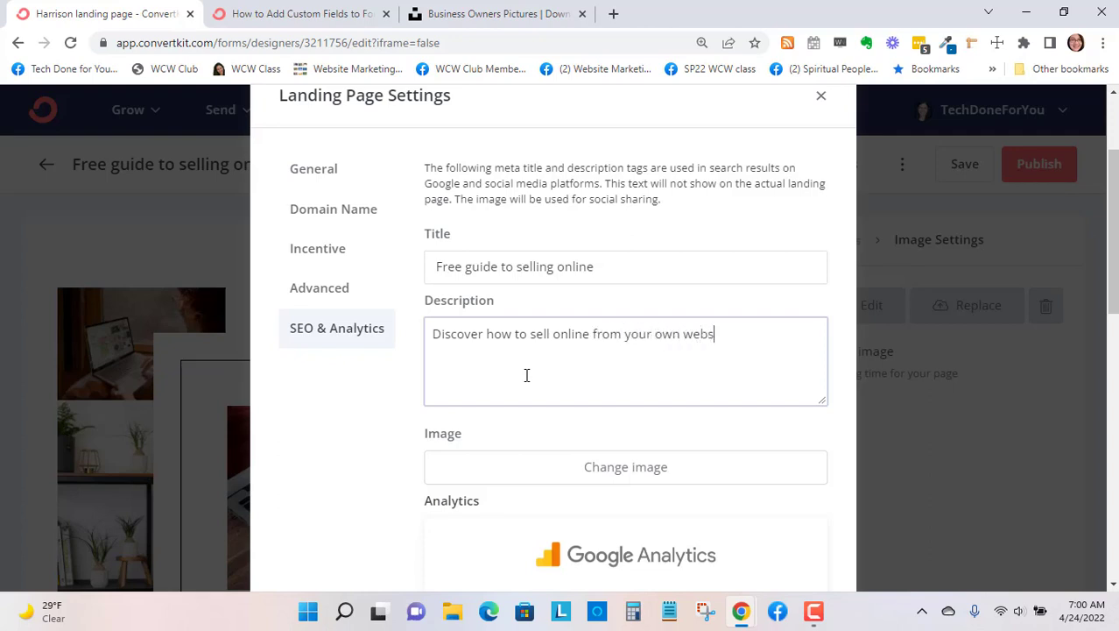
pyautogui.write('ite.')
# - Look through the available analytics integrations and save the landing page settings
pyautogui.scroll(-2, 565, 329)
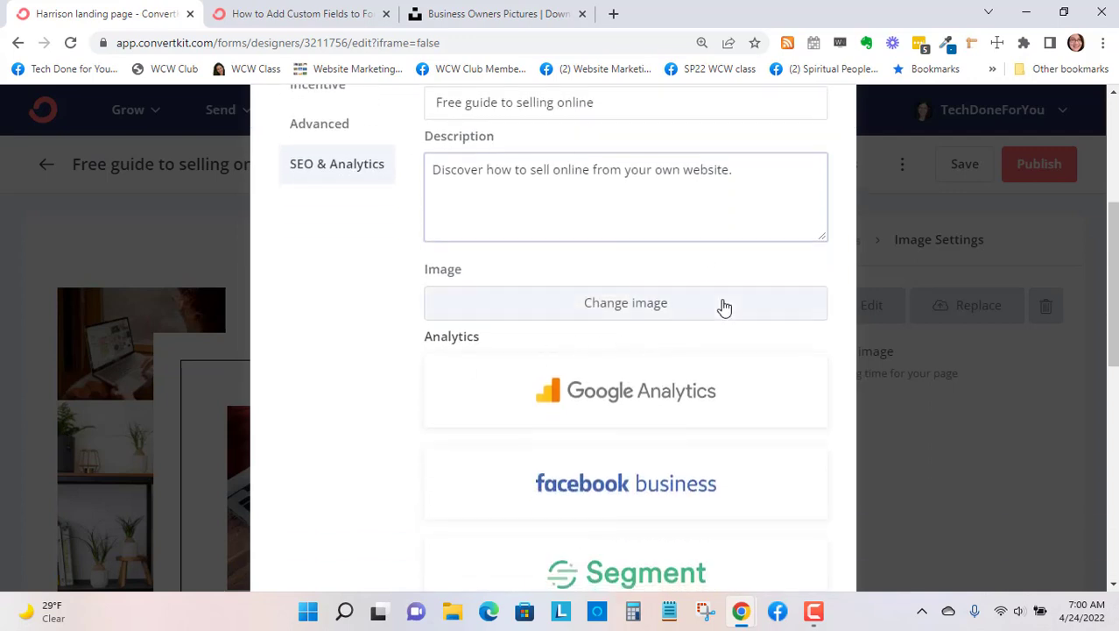
pyautogui.scroll(-1, 725, 312)
pyautogui.scroll(-2, 725, 315)
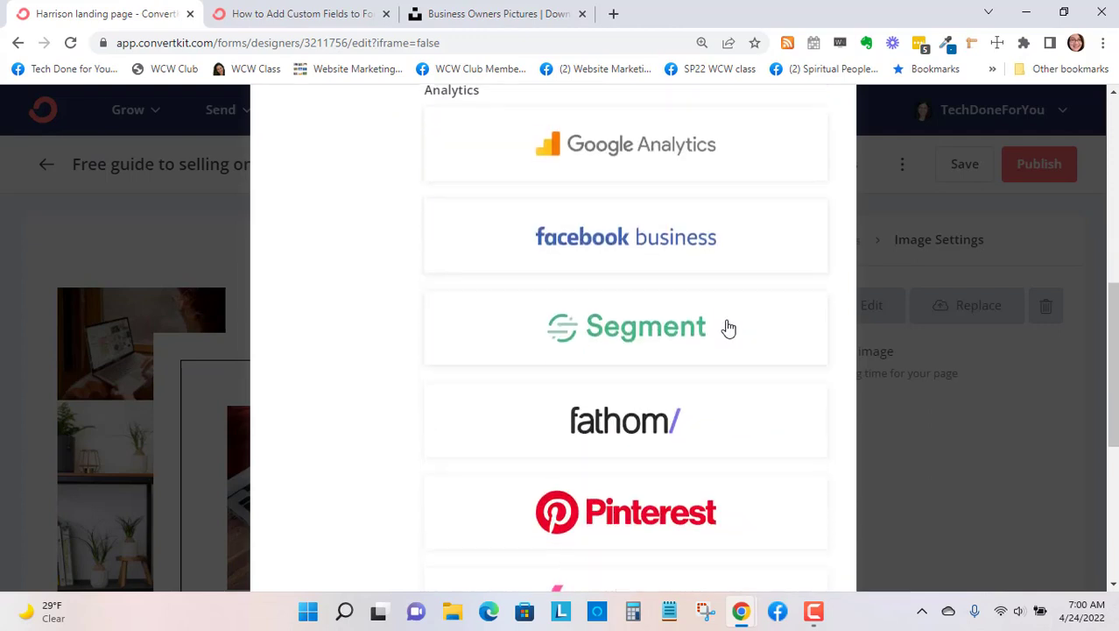
pyautogui.scroll(-3, 730, 449)
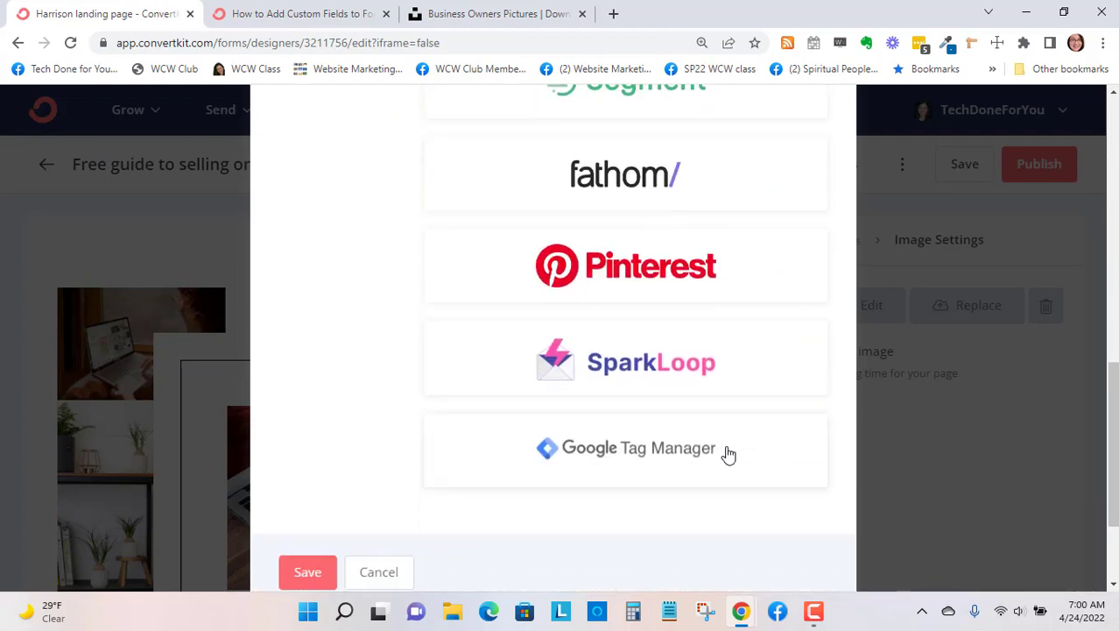
pyautogui.click(296, 499)
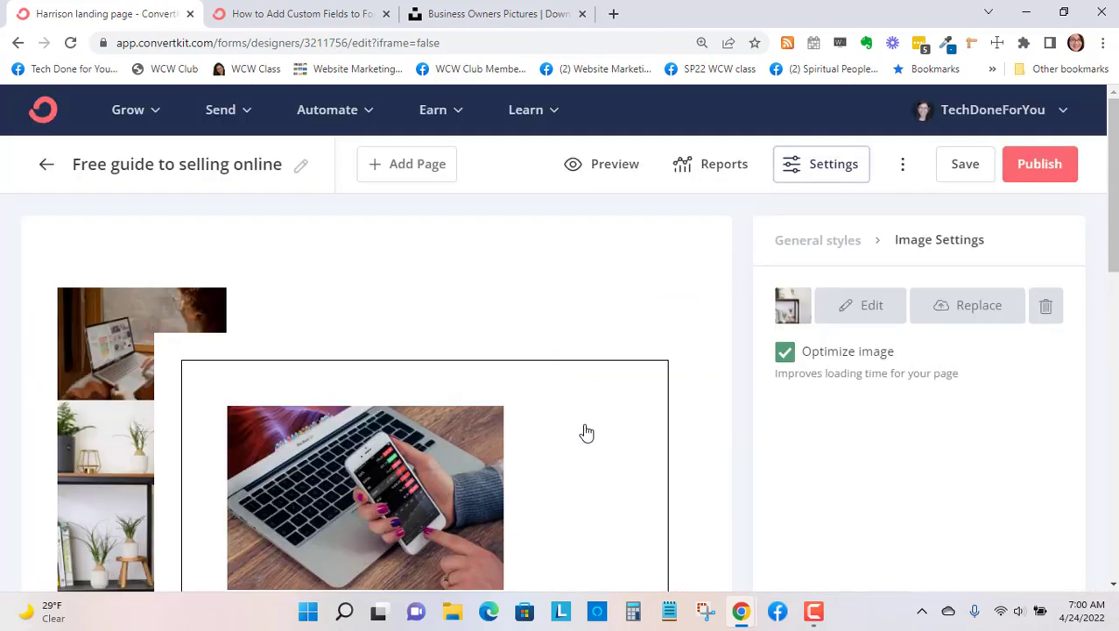
# - Check the landing page's publishing and sharing options, and save the landing page
pyautogui.click(1046, 173)
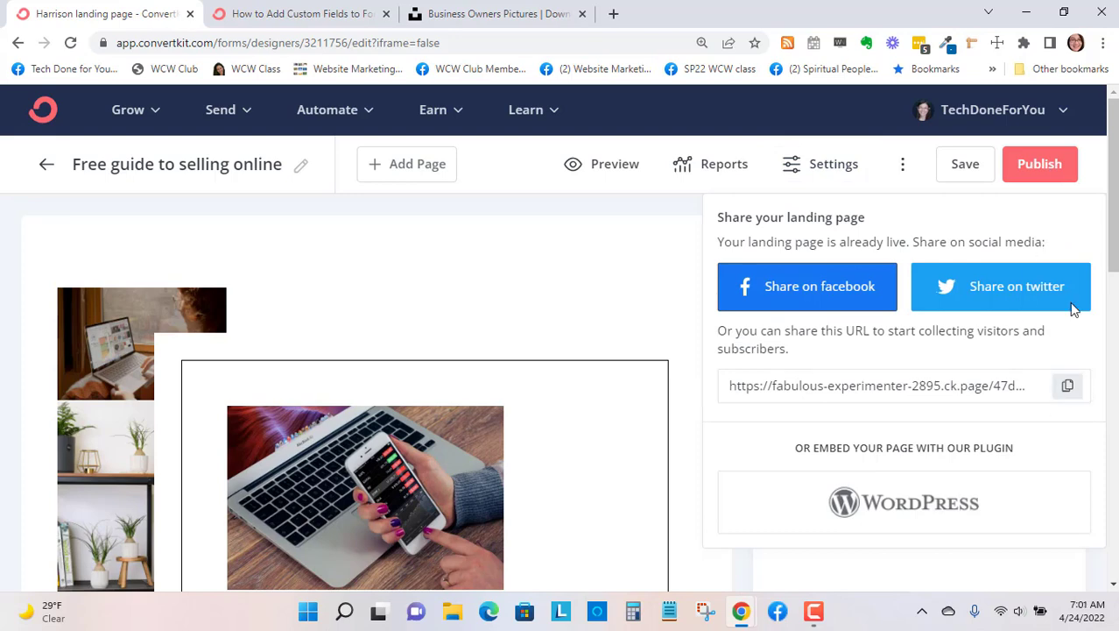
pyautogui.click(1049, 167)
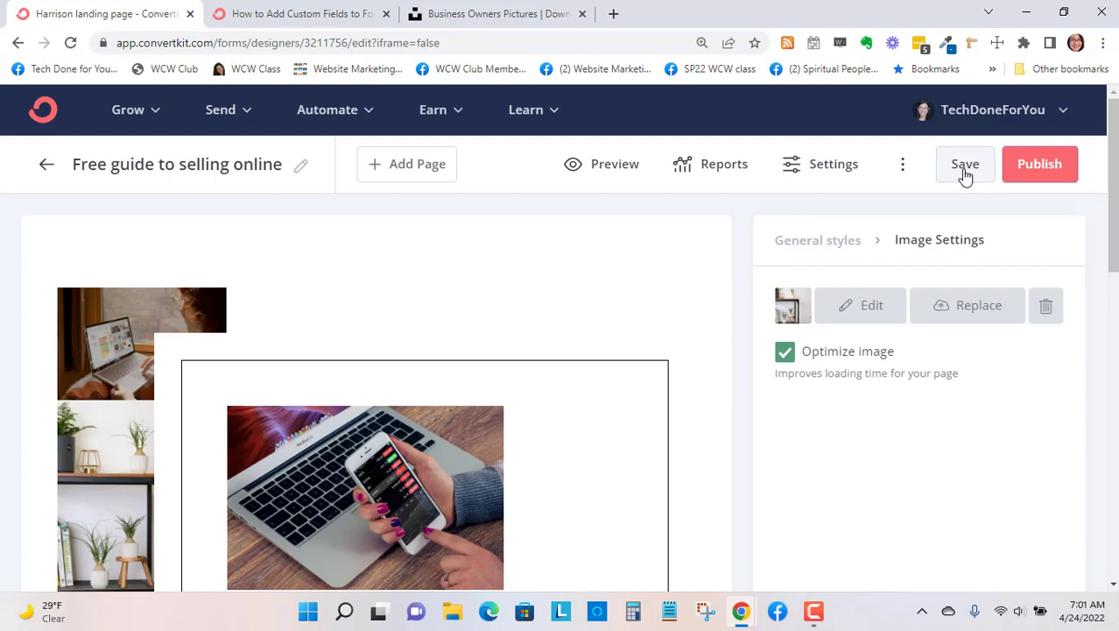
pyautogui.click(964, 173)
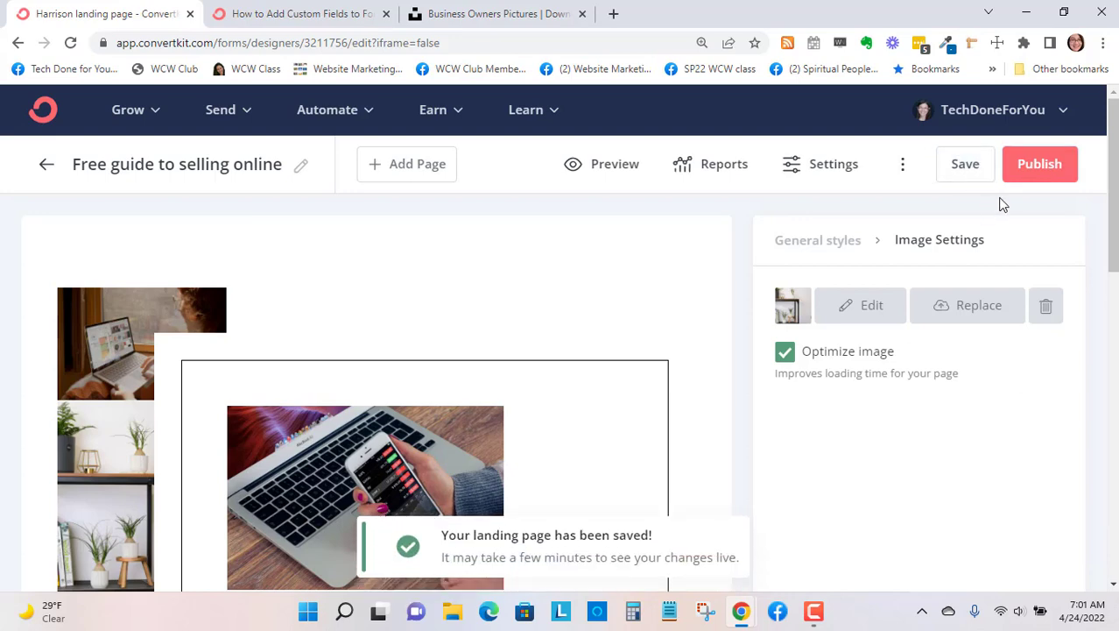
# - Copy the landing page's share URL and open it in a new browser tab to review the live page
pyautogui.click(1048, 169)
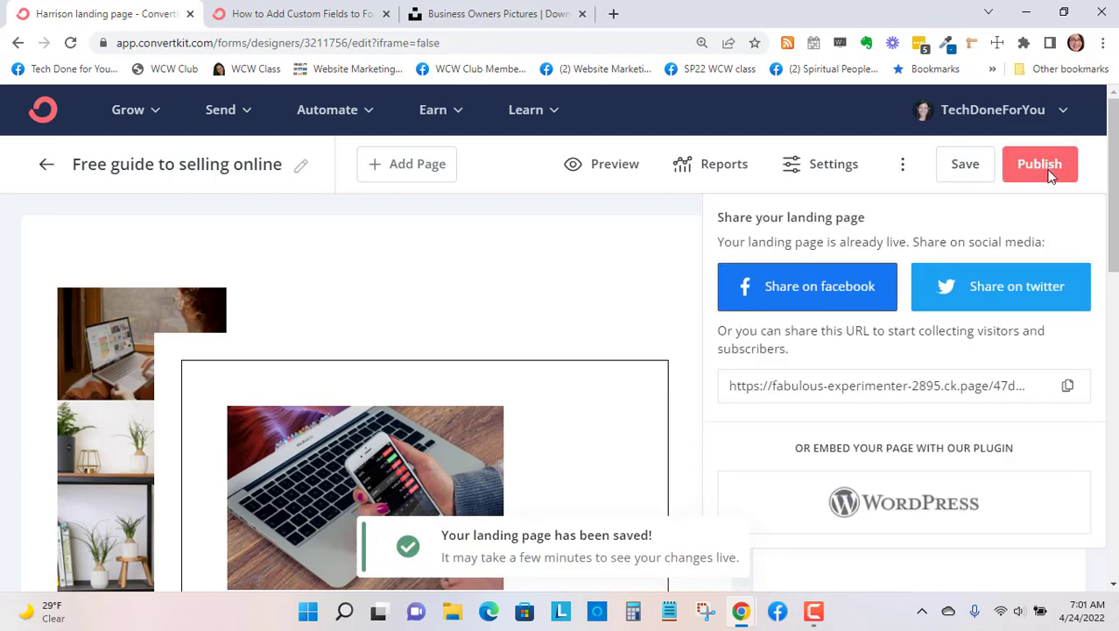
pyautogui.click(1067, 388)
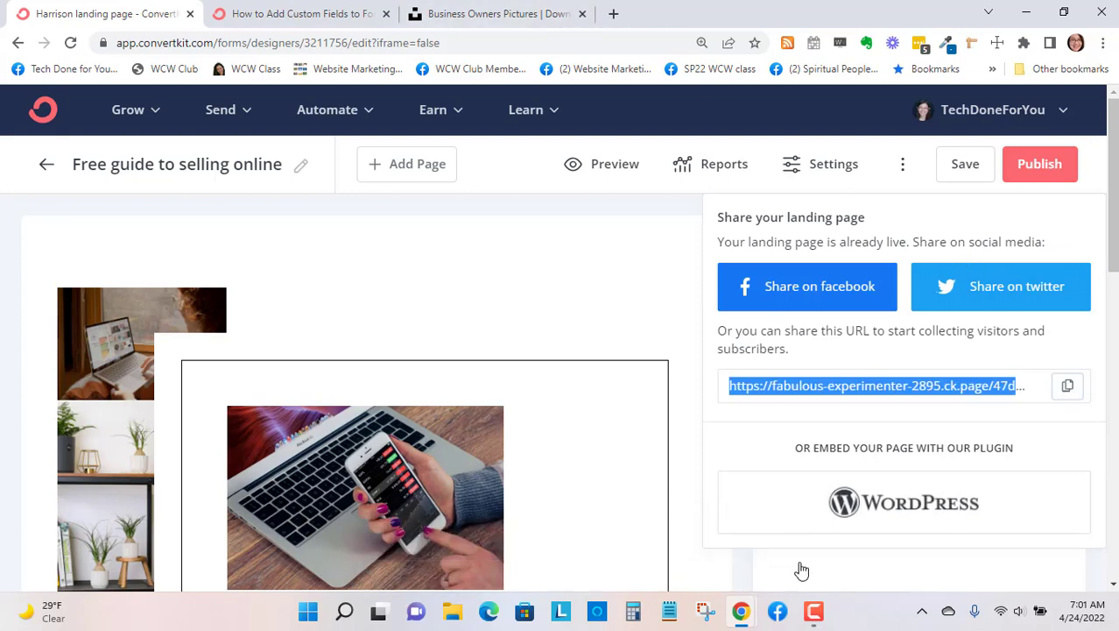
pyautogui.click(614, 14)
pyautogui.hotkey('ctrl', 'v')
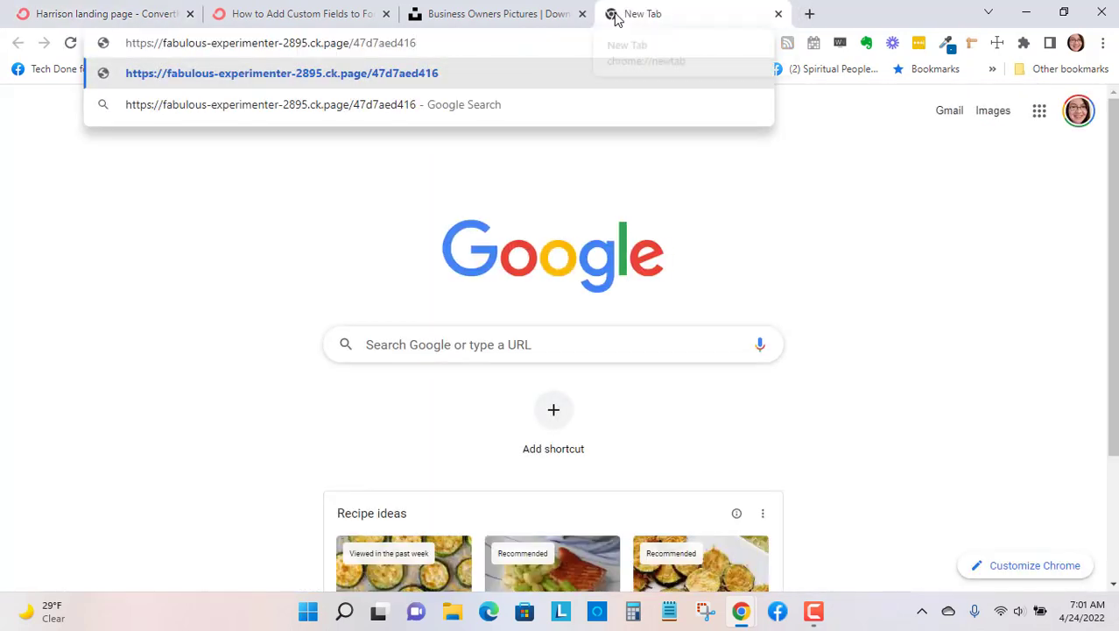
pyautogui.press('Return')
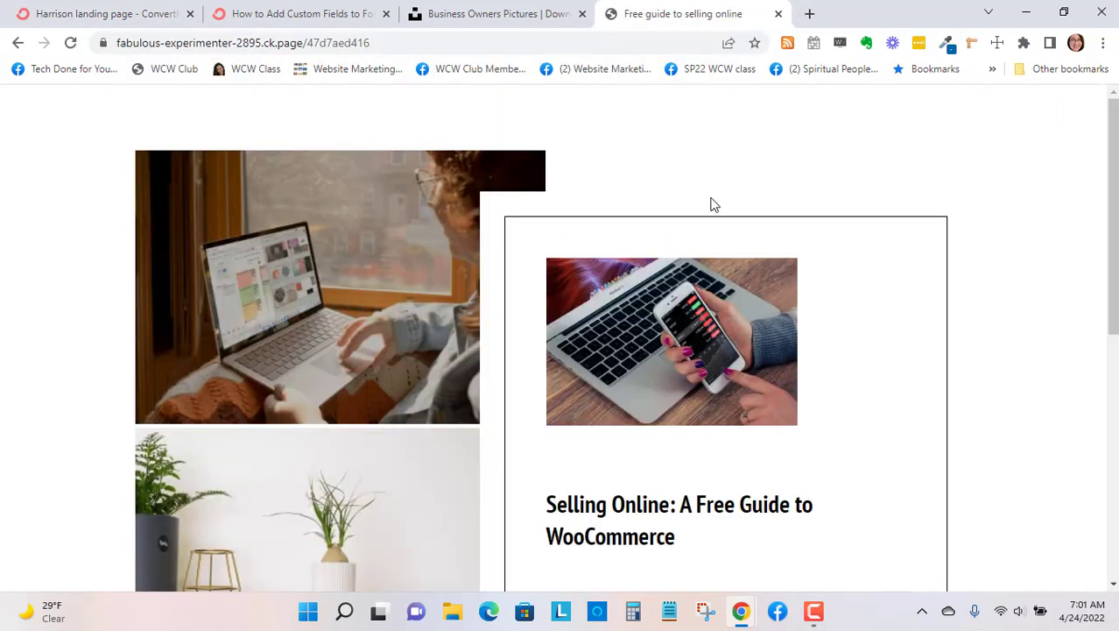
pyautogui.scroll(-1, 746, 254)
pyautogui.scroll(-4, 746, 254)
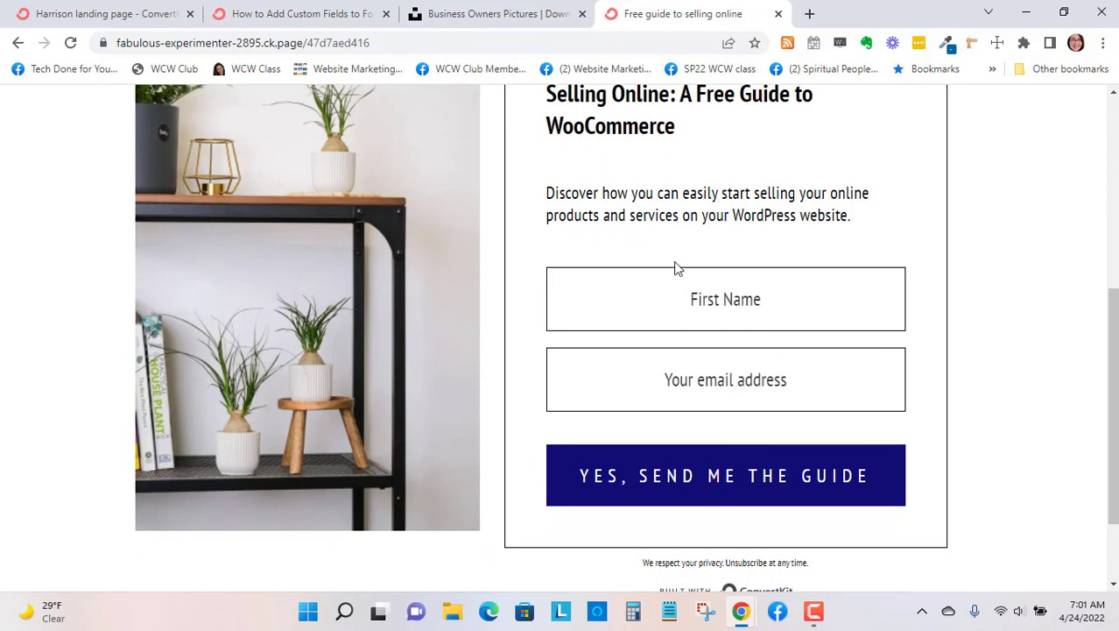
pyautogui.scroll(-2, 674, 268)
pyautogui.scroll(2, 674, 260)
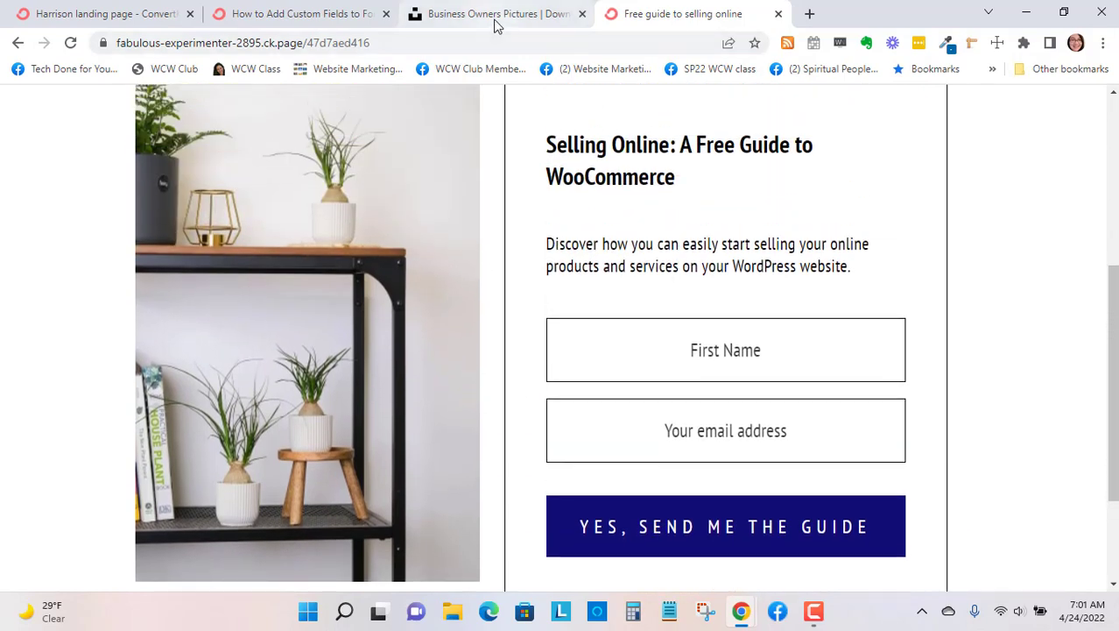
# - Return to the landing page editor and examine the general settings' option to redirect subscribers to an external page, discarding any changes
pyautogui.click(278, 14)
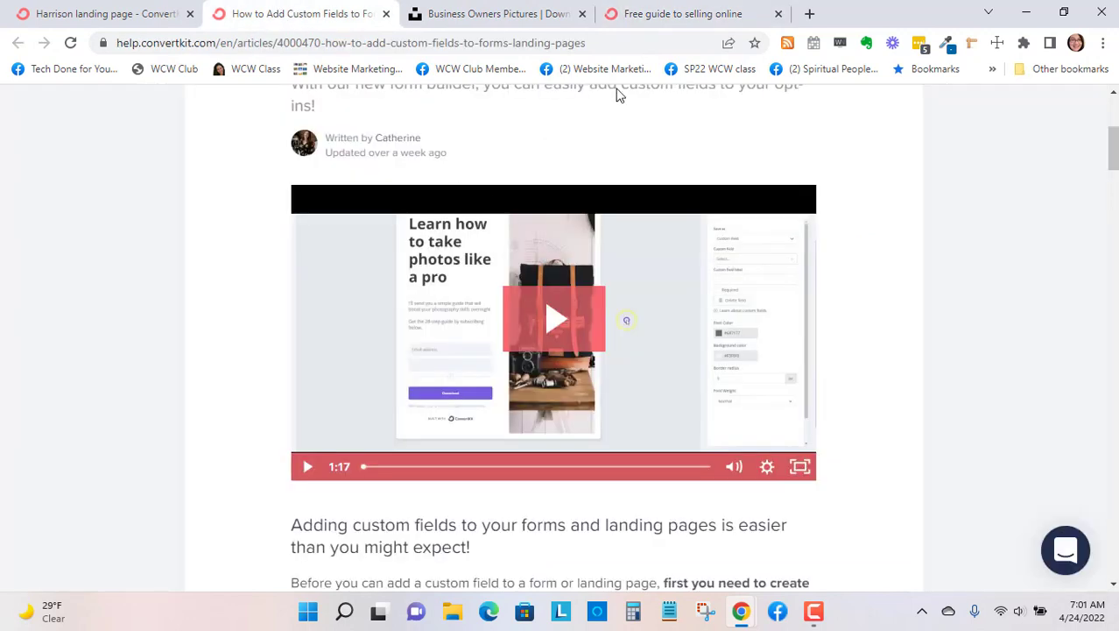
pyautogui.click(141, 10)
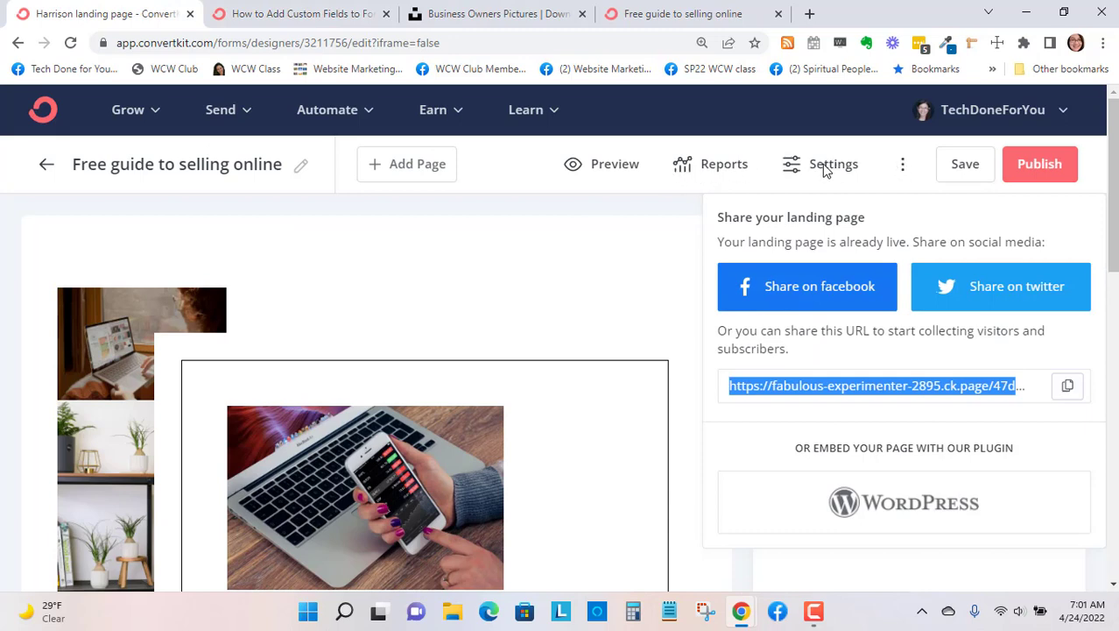
pyautogui.click(902, 167)
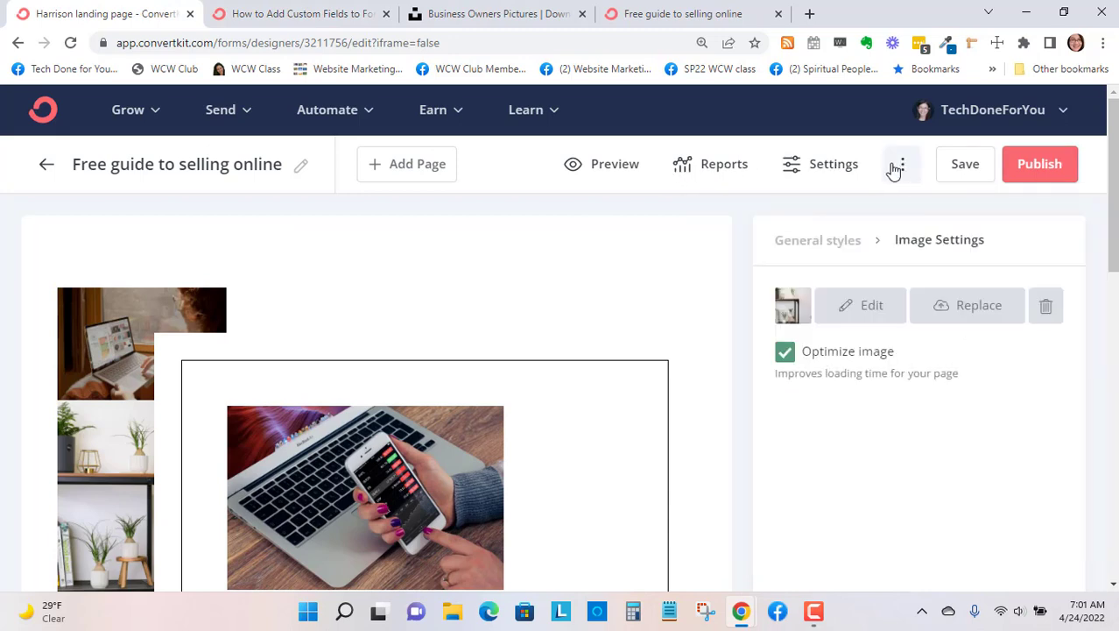
pyautogui.click(833, 168)
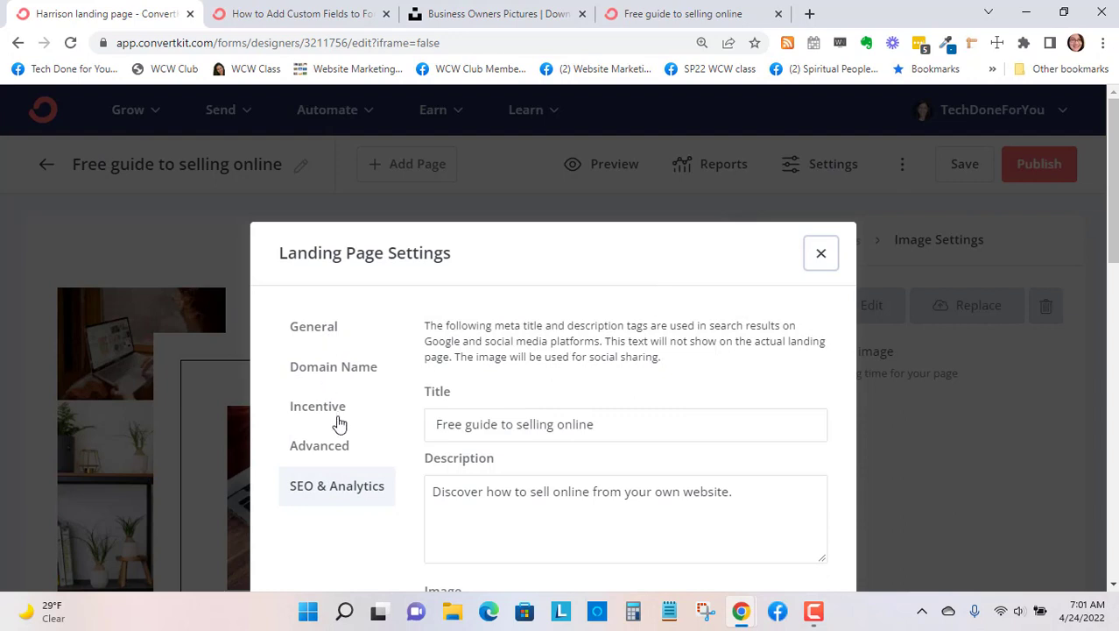
pyautogui.click(326, 324)
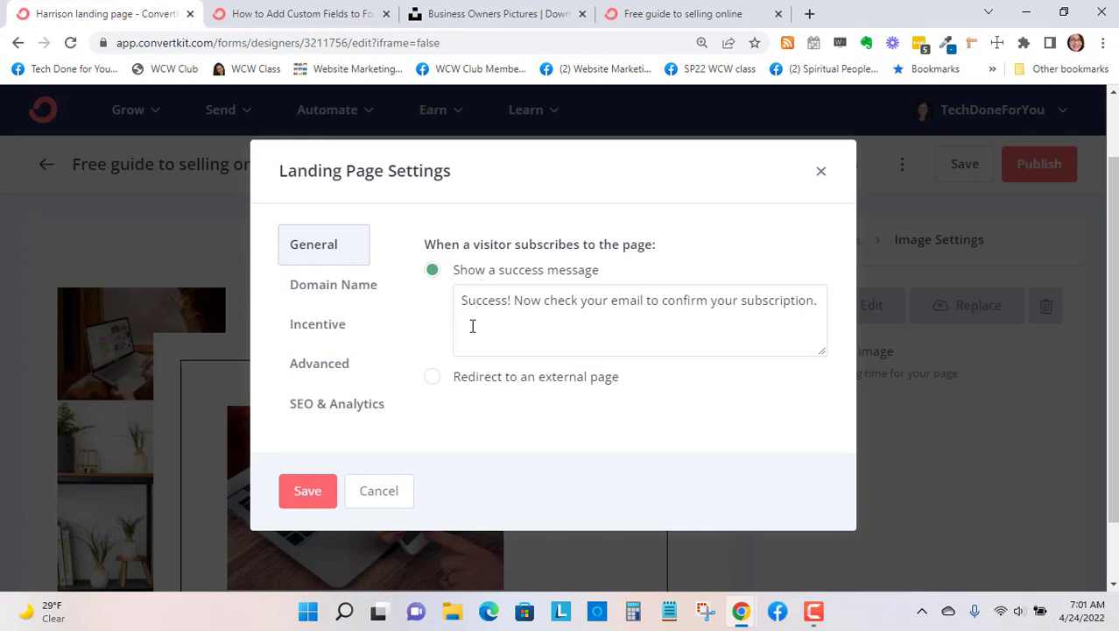
pyautogui.click(432, 379)
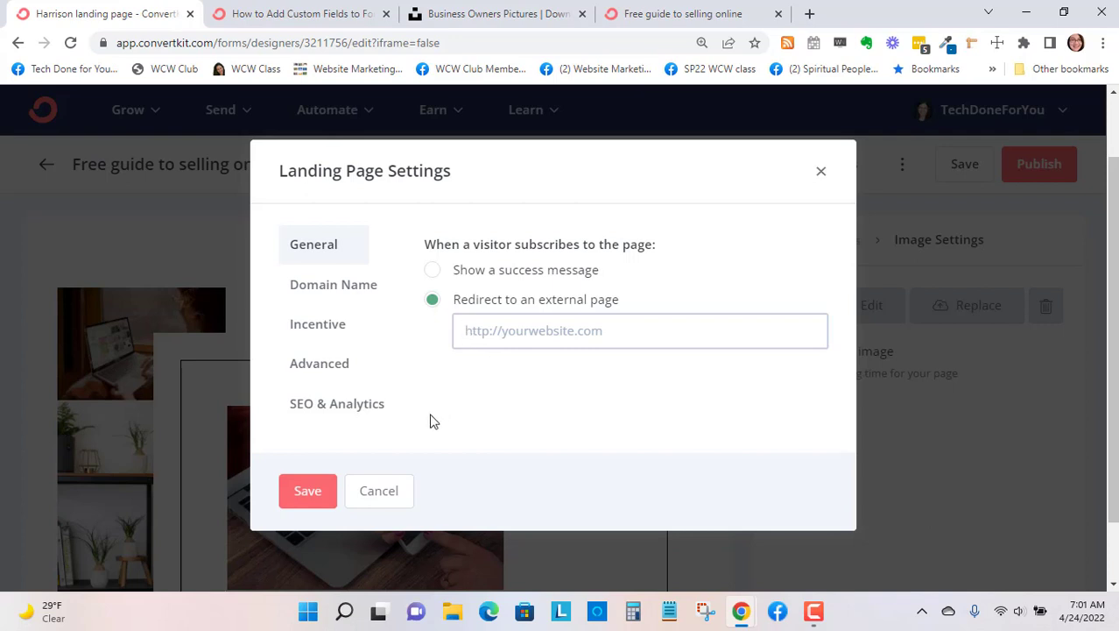
pyautogui.click(376, 493)
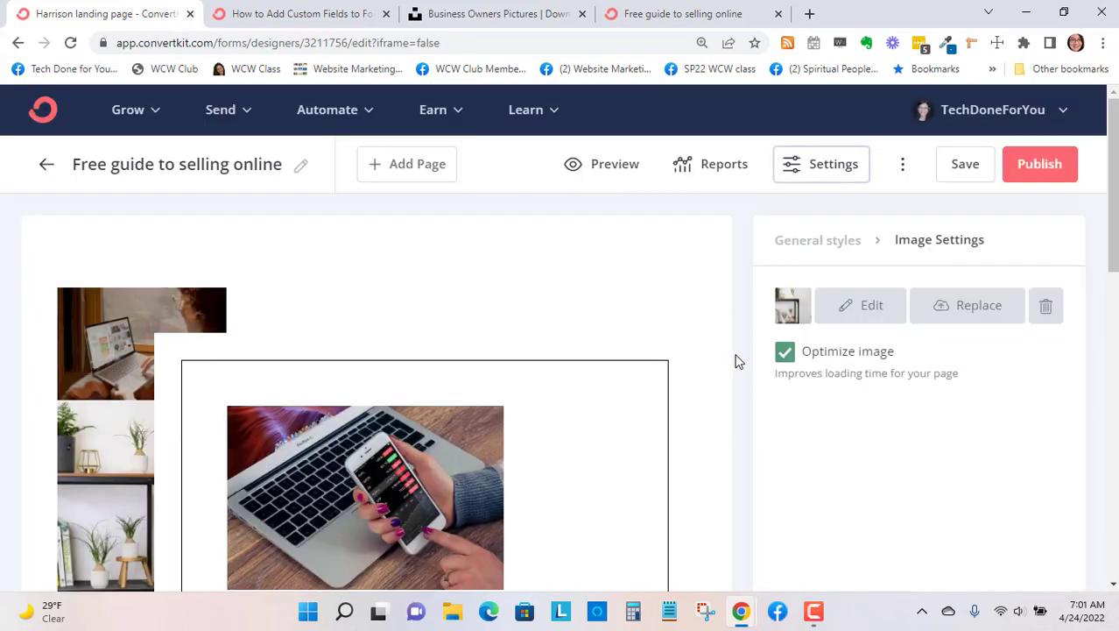